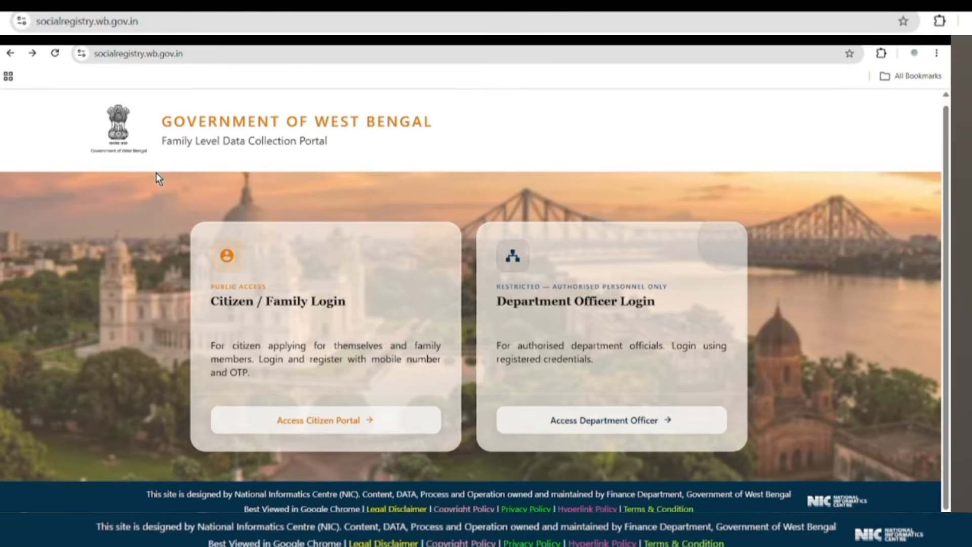
# - Go to the Citizen / Family Login page of the portal
pyautogui.moveTo(162, 141); pyautogui.dragTo(373, 145)
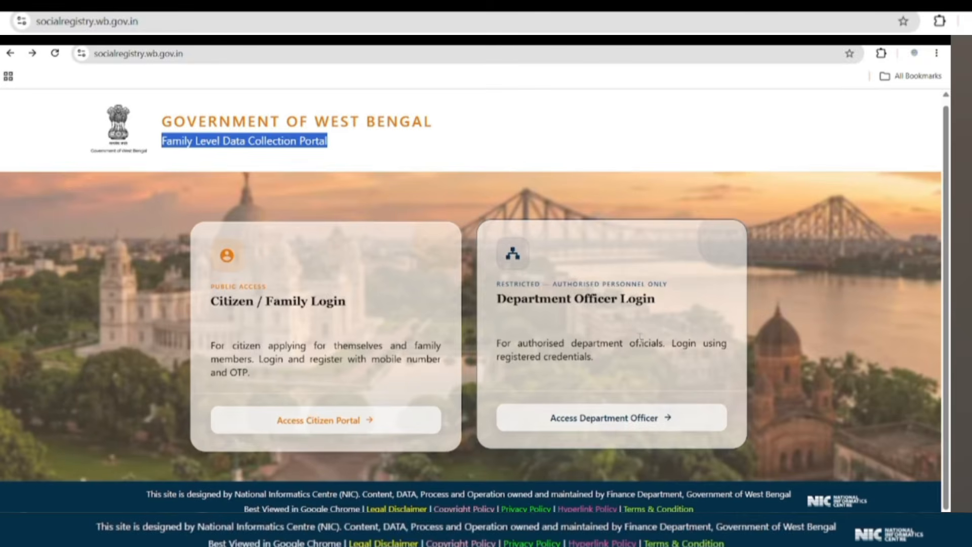
pyautogui.moveTo(211, 299); pyautogui.dragTo(354, 306)
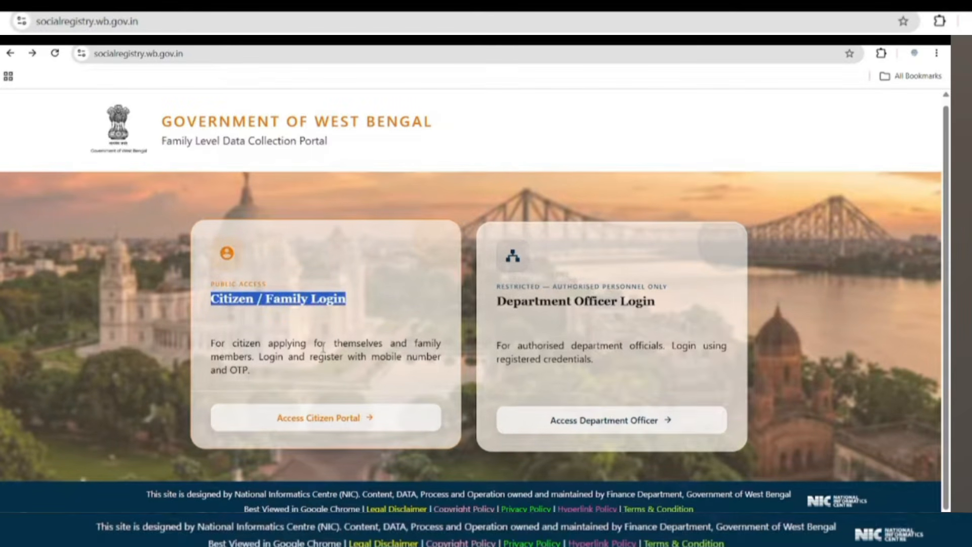
pyautogui.click(330, 423)
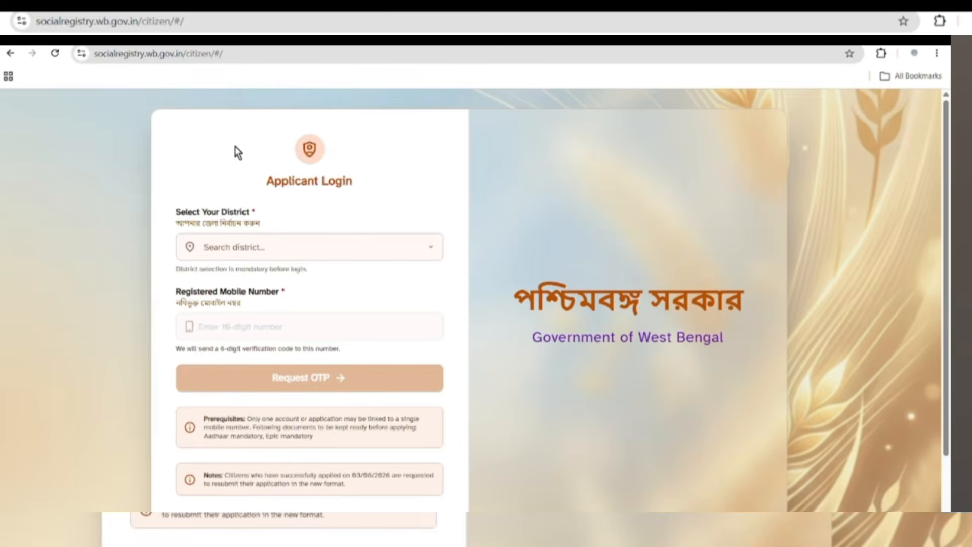
# - Select BIRBHUM as the district on the Applicant Login form
pyautogui.moveTo(257, 184); pyautogui.dragTo(369, 184)
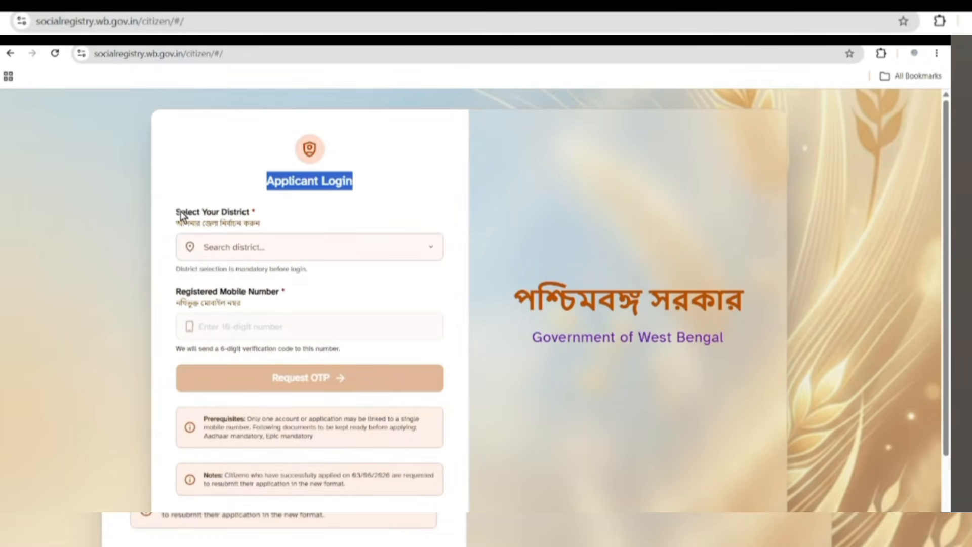
pyautogui.moveTo(181, 211); pyautogui.dragTo(256, 217)
pyautogui.click(248, 245)
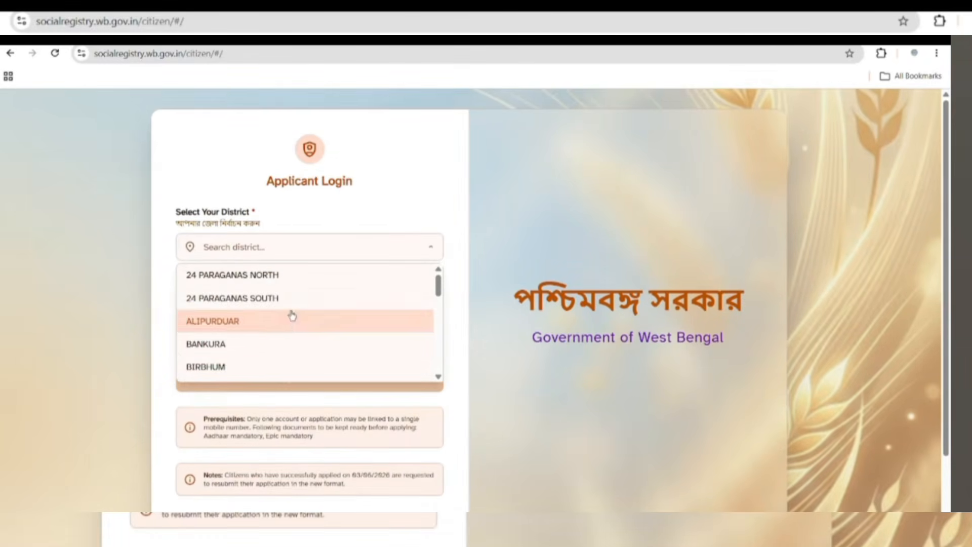
pyautogui.scroll(-1, 289, 317)
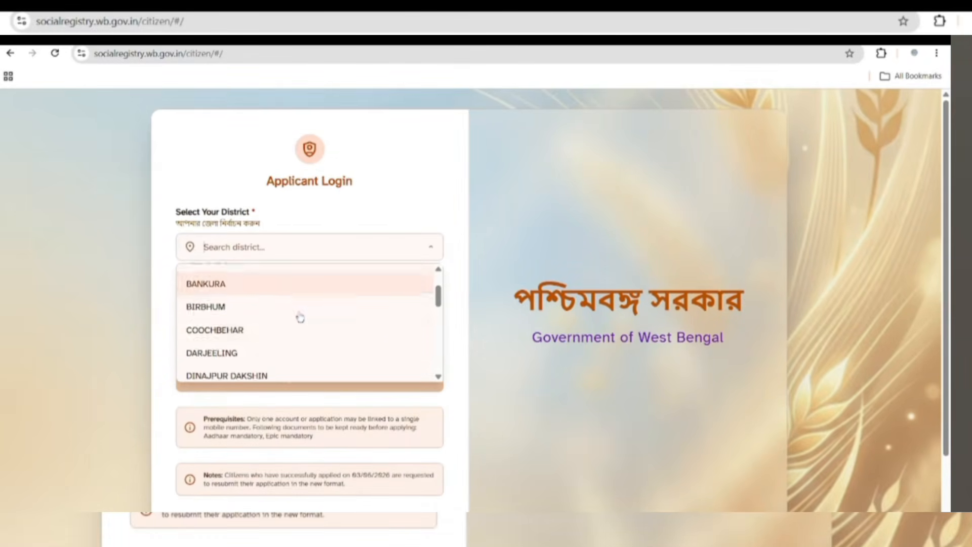
pyautogui.click(240, 304)
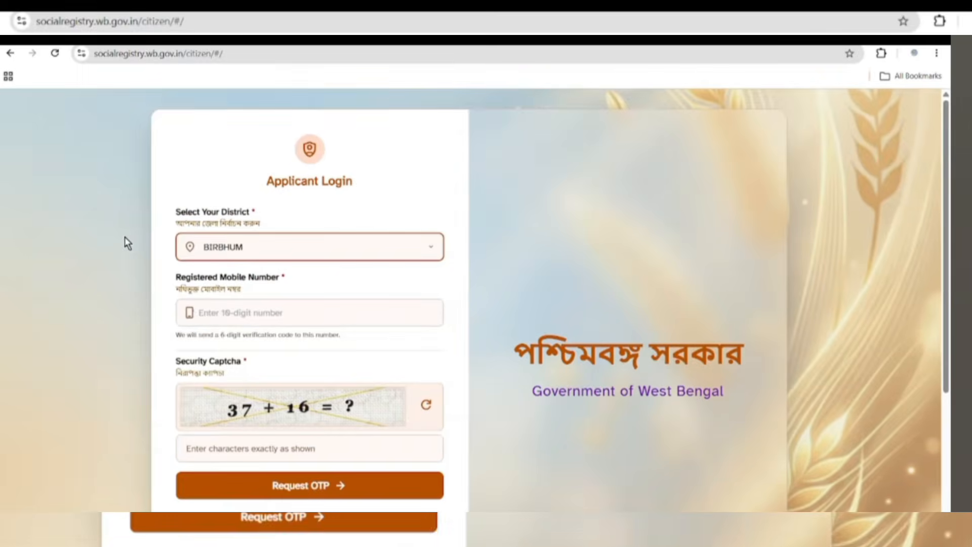
# - Enter 53 as the security captcha answer and request a login OTP
pyautogui.moveTo(174, 277); pyautogui.dragTo(297, 280)
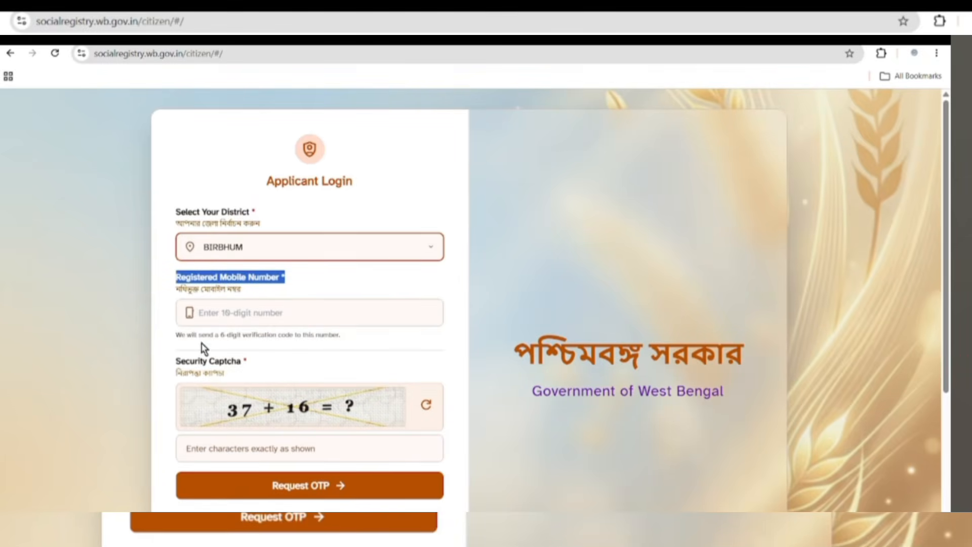
pyautogui.moveTo(181, 361); pyautogui.dragTo(244, 362)
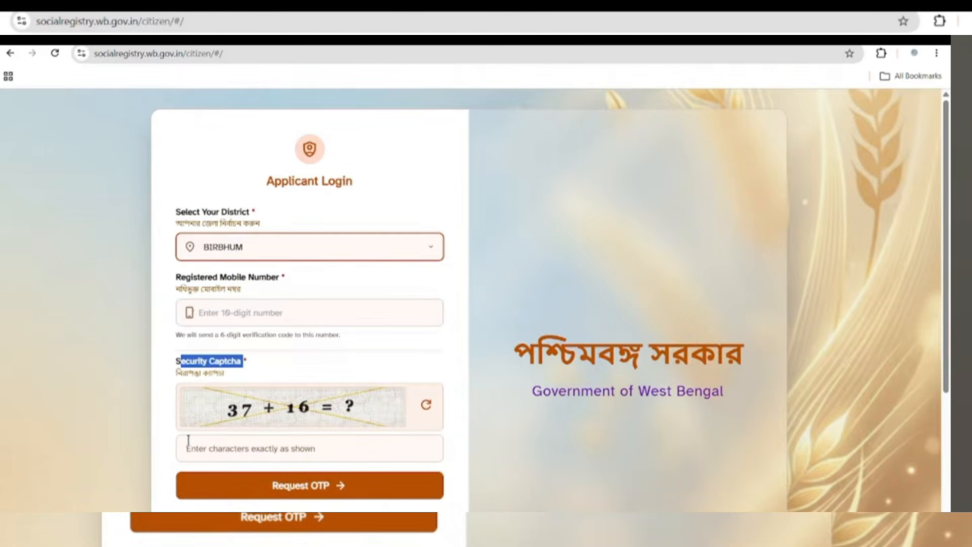
pyautogui.click(309, 448)
pyautogui.write('53')
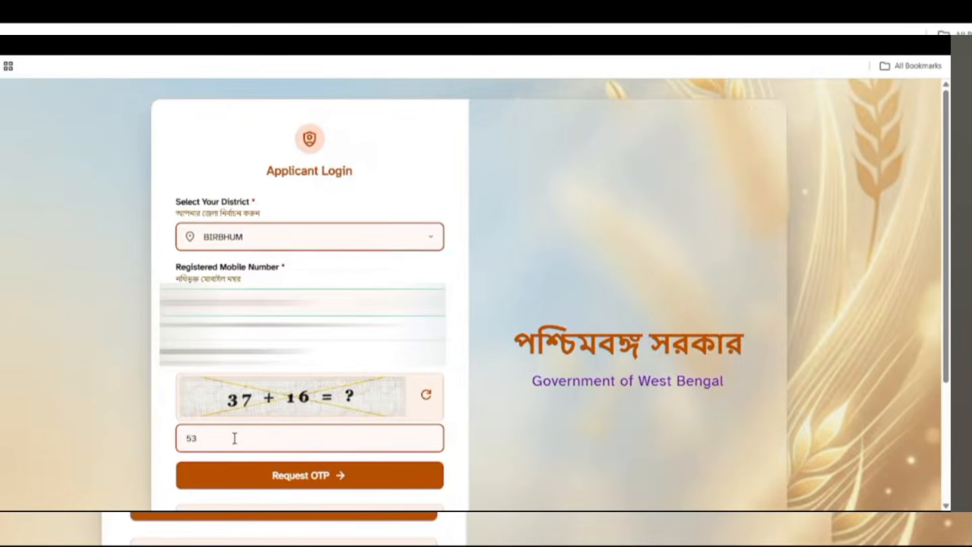
pyautogui.click(301, 484)
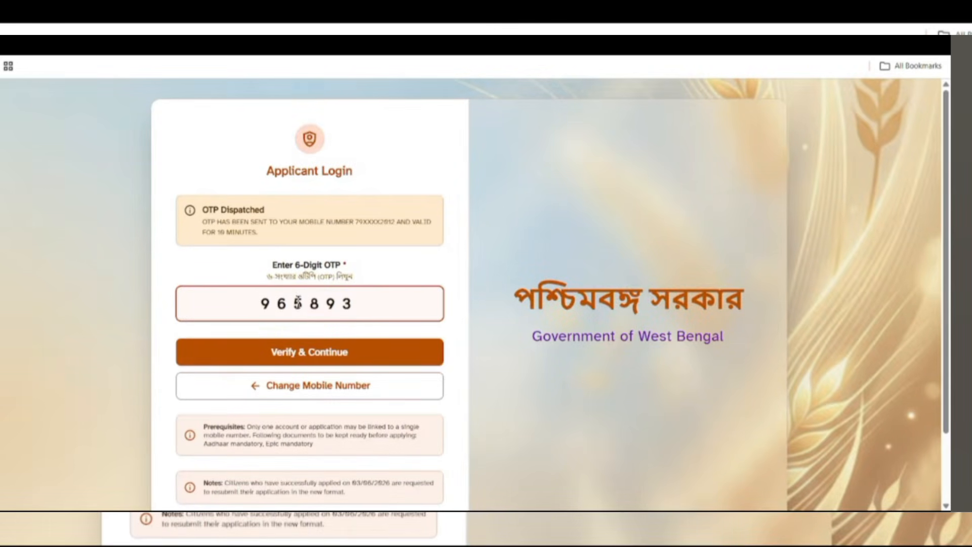
# - Verify the six-digit OTP and continue into the Family Data Collection form
pyautogui.click(304, 358)
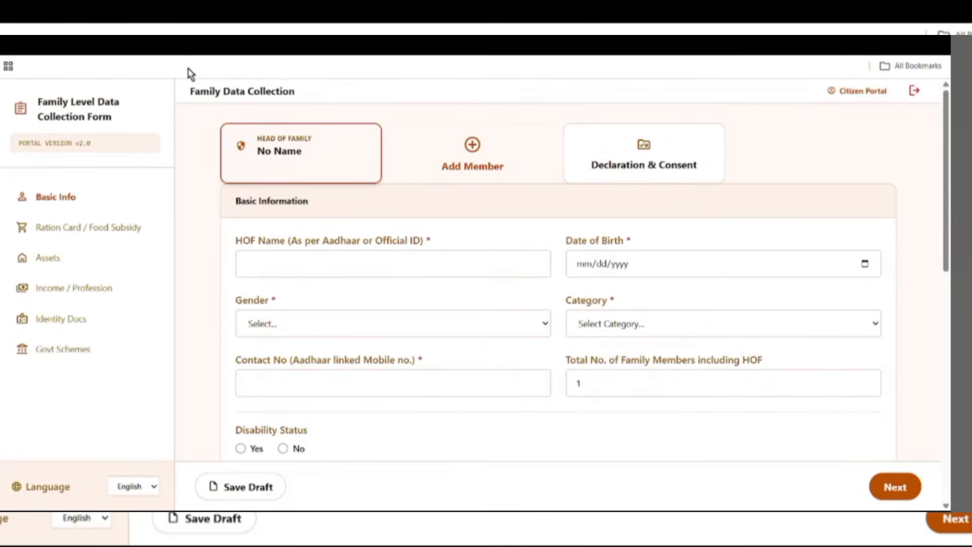
pyautogui.moveTo(188, 92); pyautogui.dragTo(304, 99)
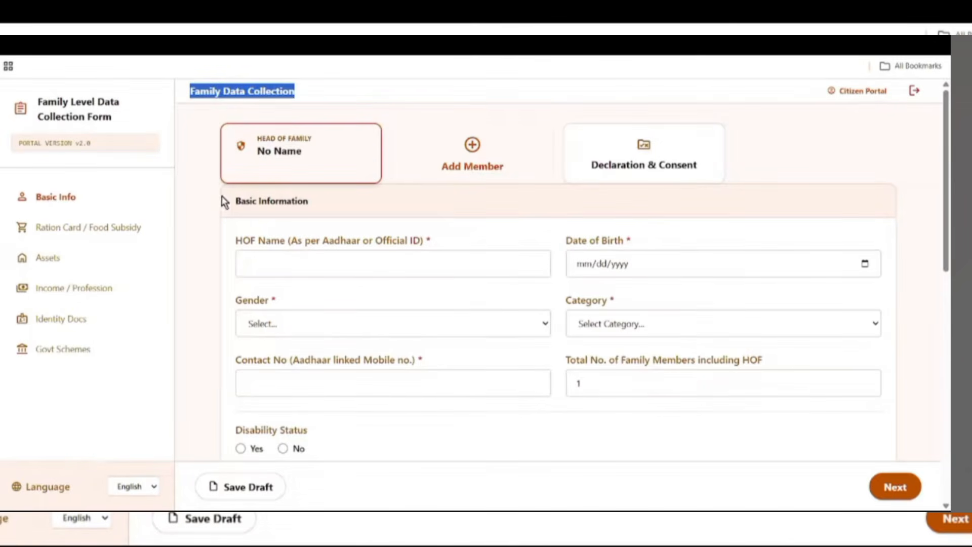
pyautogui.moveTo(236, 199); pyautogui.dragTo(313, 216)
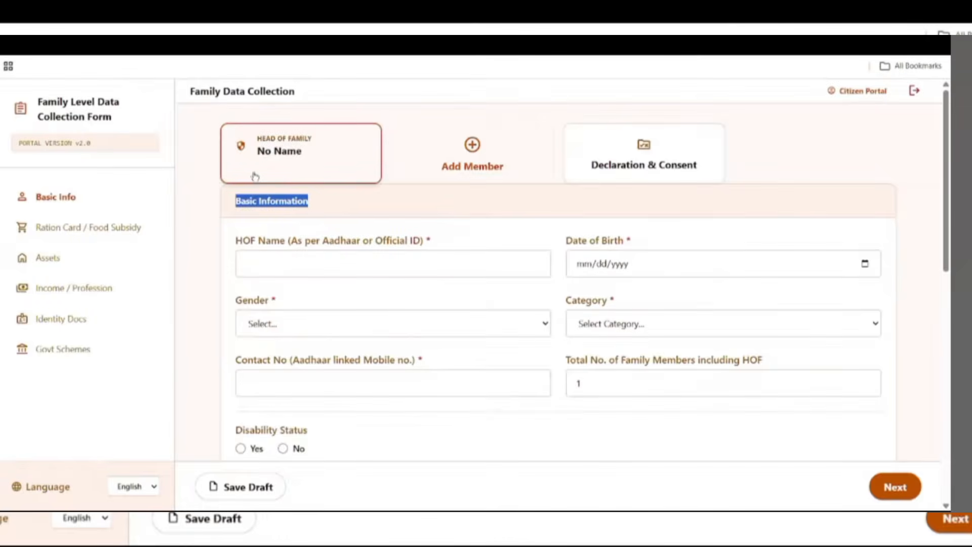
# - Add four family member entries, Members 2 through 5
pyautogui.click(474, 147)
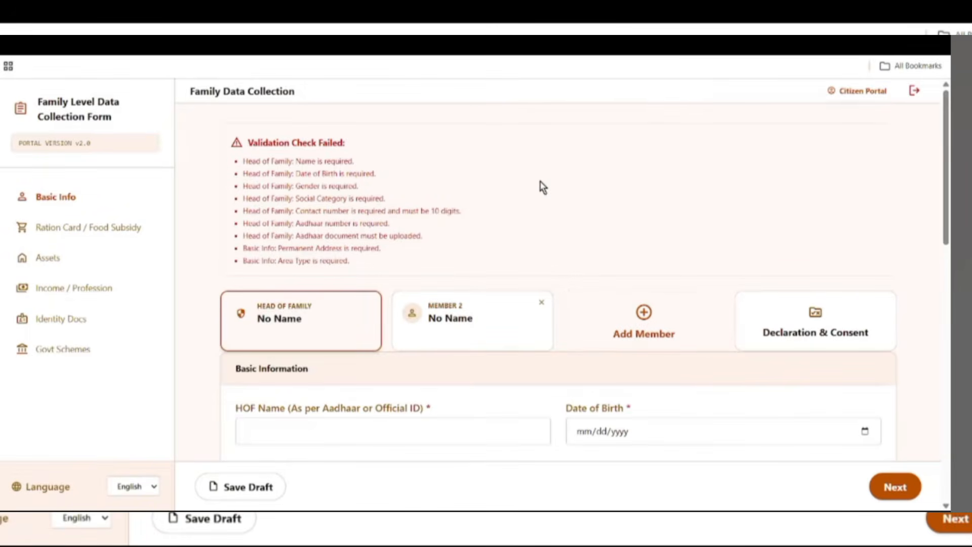
pyautogui.scroll(-2, 772, 189)
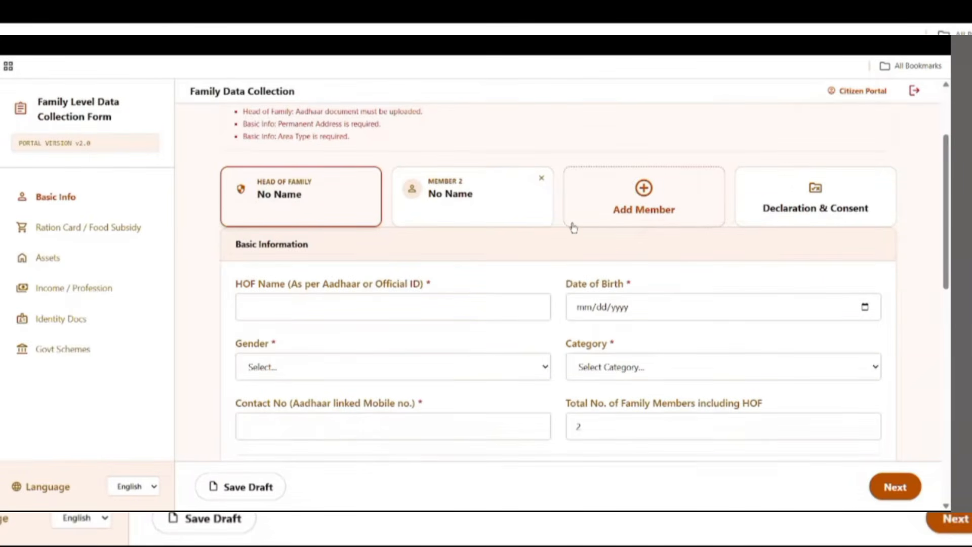
pyautogui.click(656, 203)
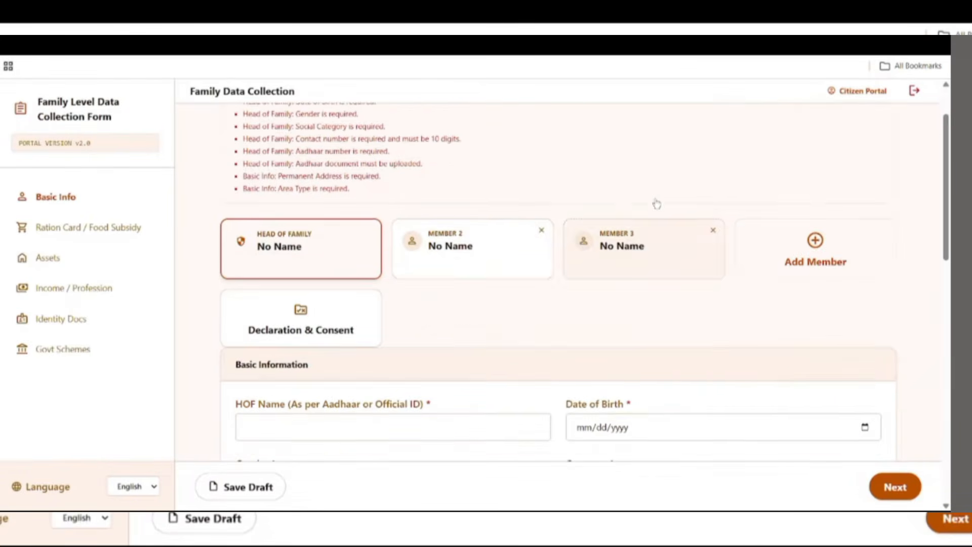
pyautogui.scroll(-2, 549, 319)
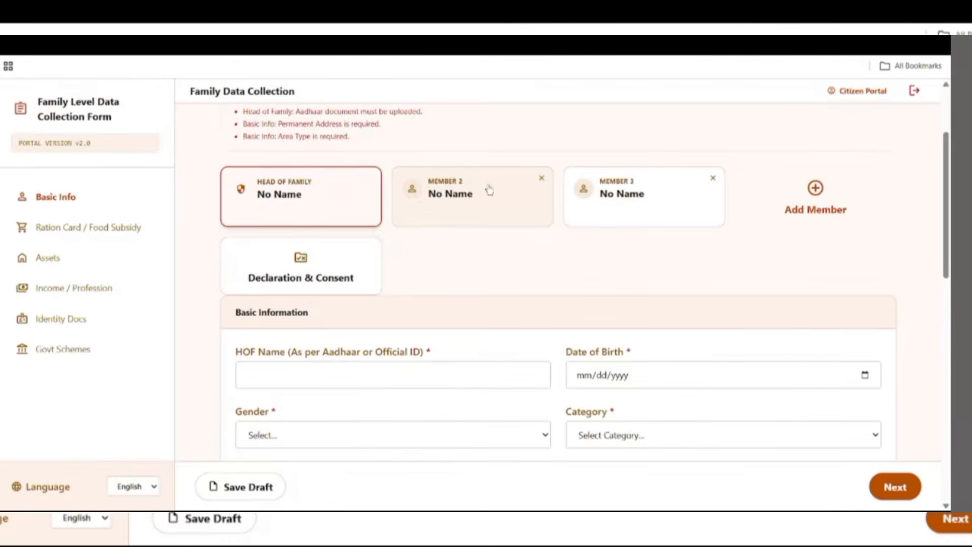
pyautogui.click(815, 202)
pyautogui.scroll(-1, 757, 216)
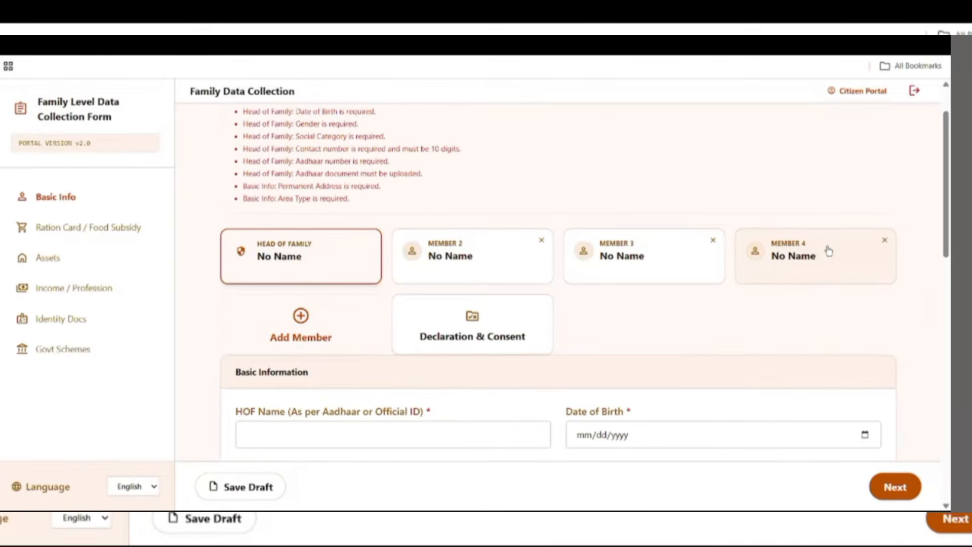
pyautogui.scroll(-1, 708, 253)
pyautogui.click(318, 274)
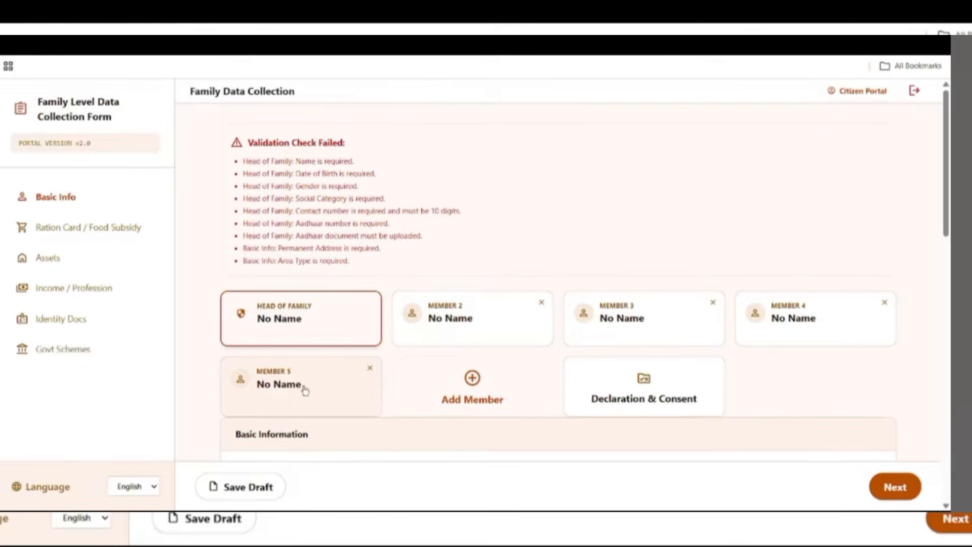
# - Remove the Member 5 and Member 4 entries, keeping Members 2 and 3
pyautogui.click(370, 371)
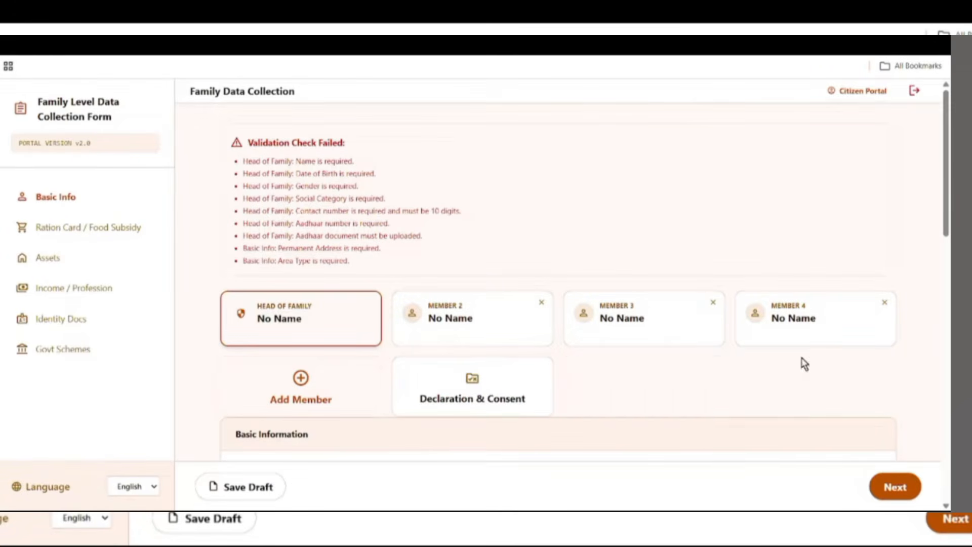
pyautogui.click(886, 304)
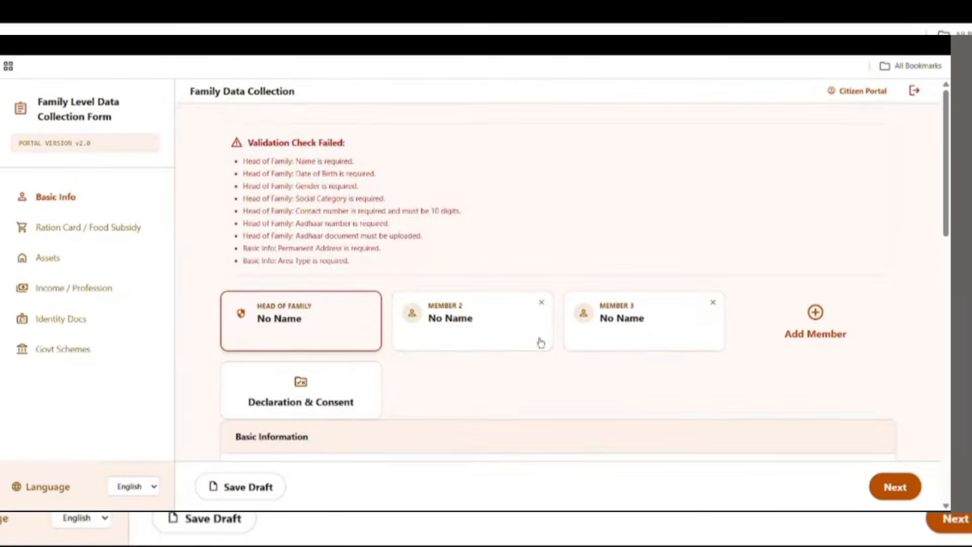
pyautogui.scroll(-1, 547, 339)
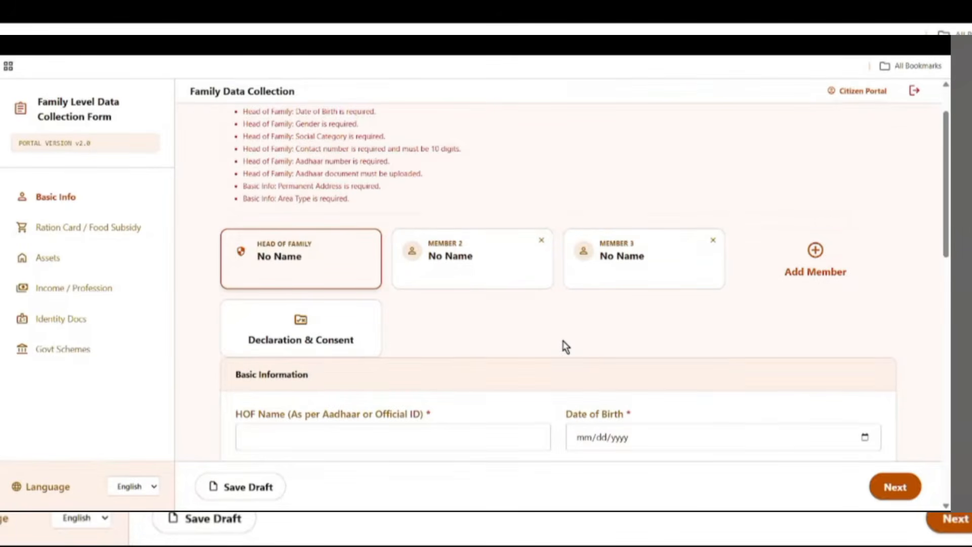
pyautogui.scroll(-4, 565, 346)
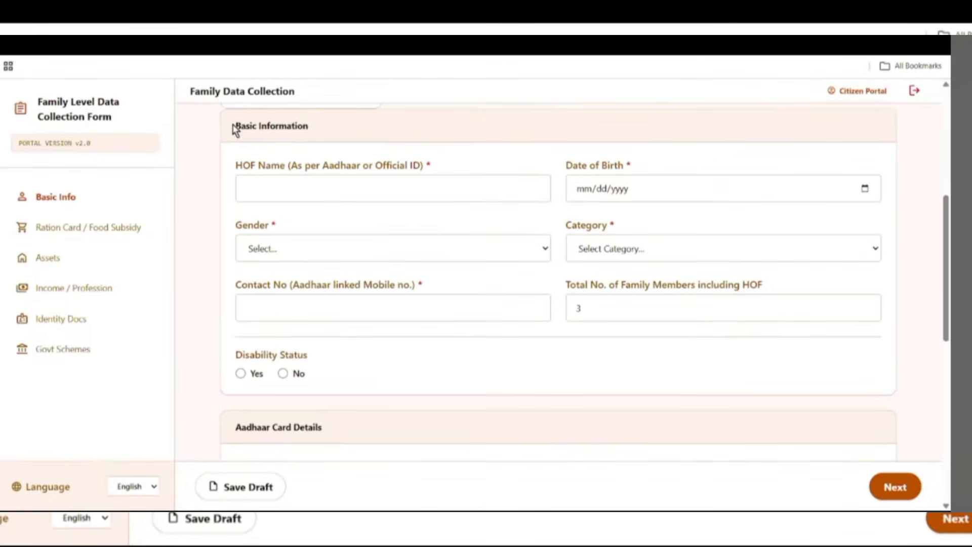
# - Enter the head of family's name in the HOF Name field
pyautogui.moveTo(236, 128); pyautogui.dragTo(328, 145)
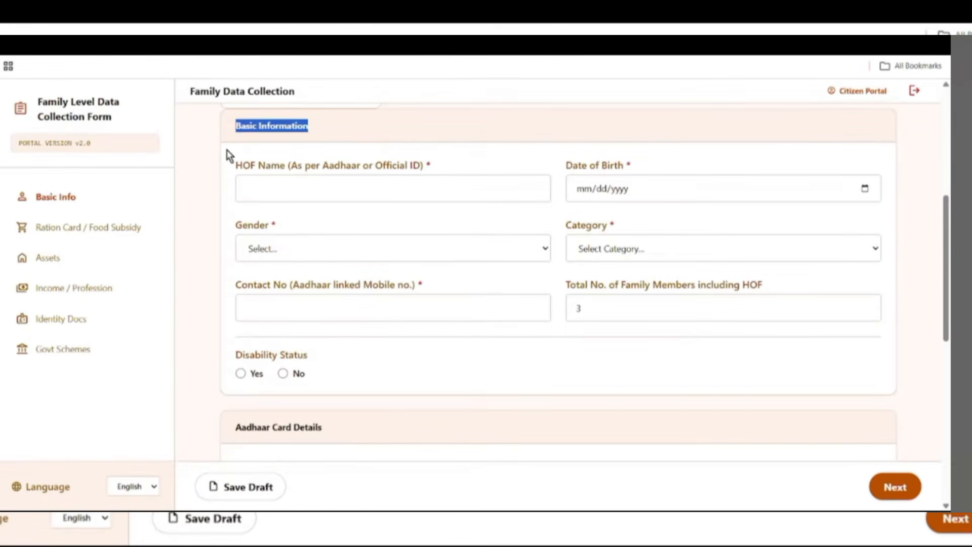
pyautogui.moveTo(235, 163); pyautogui.dragTo(380, 177)
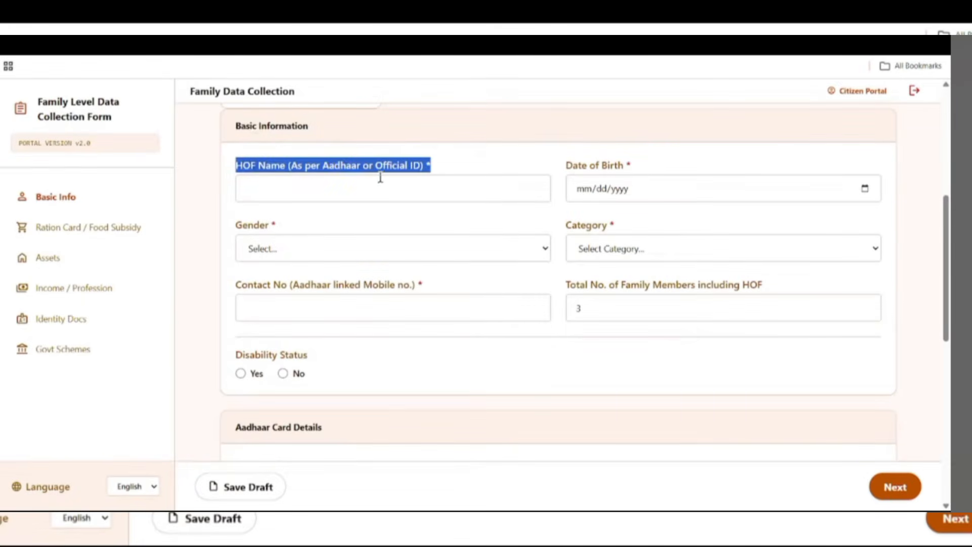
pyautogui.click(305, 192)
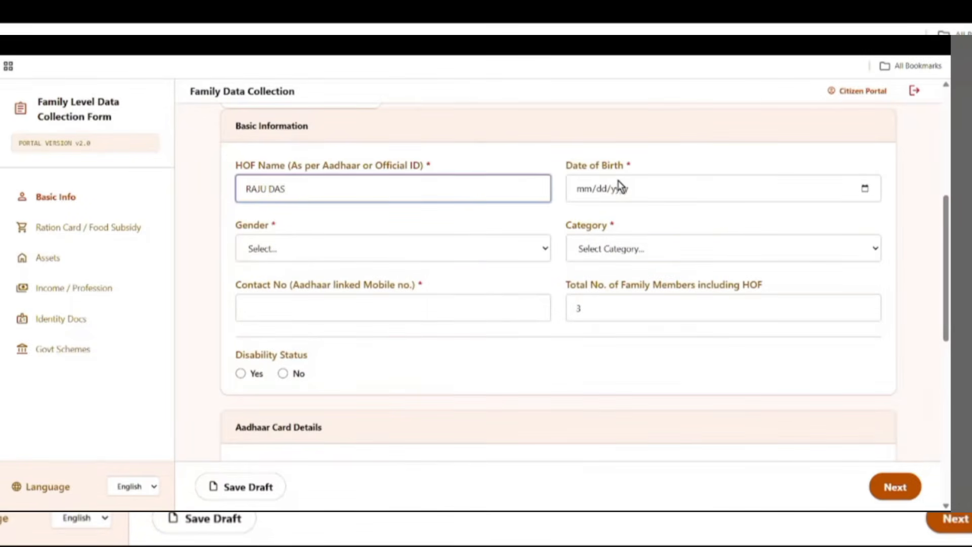
# - Set the head of family's date of birth to 02/07/1990
pyautogui.moveTo(563, 166); pyautogui.dragTo(684, 196)
pyautogui.click(864, 189)
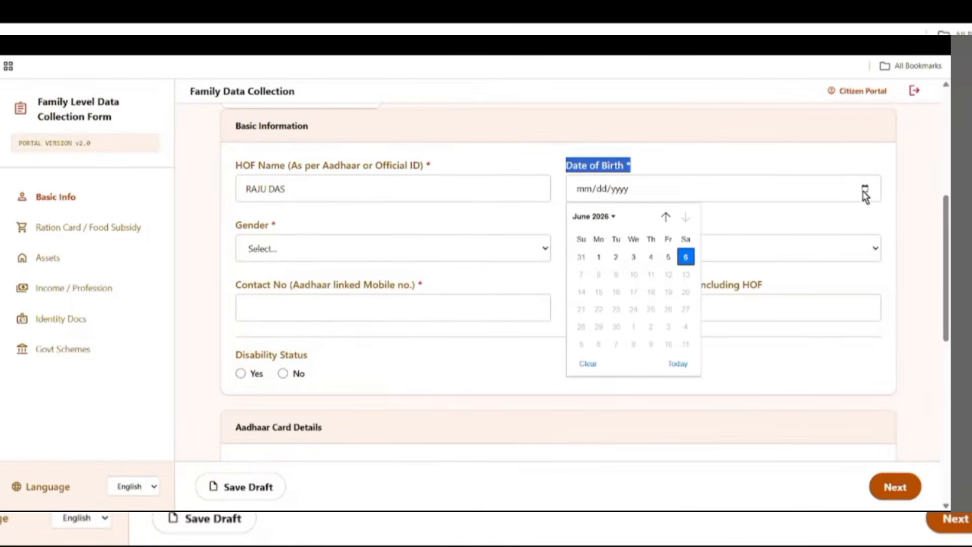
pyautogui.click(593, 217)
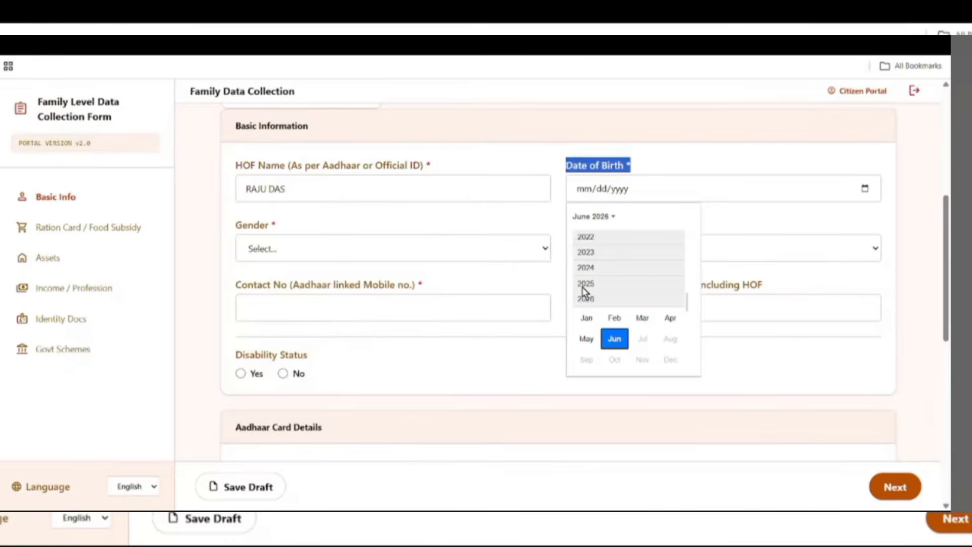
pyautogui.scroll(2, 603, 298)
pyautogui.scroll(5, 601, 299)
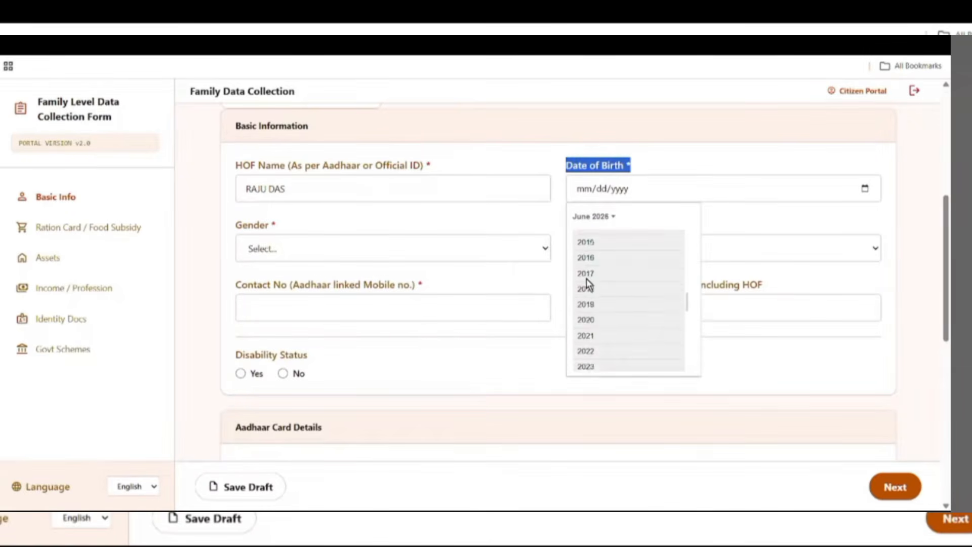
pyautogui.scroll(4, 589, 285)
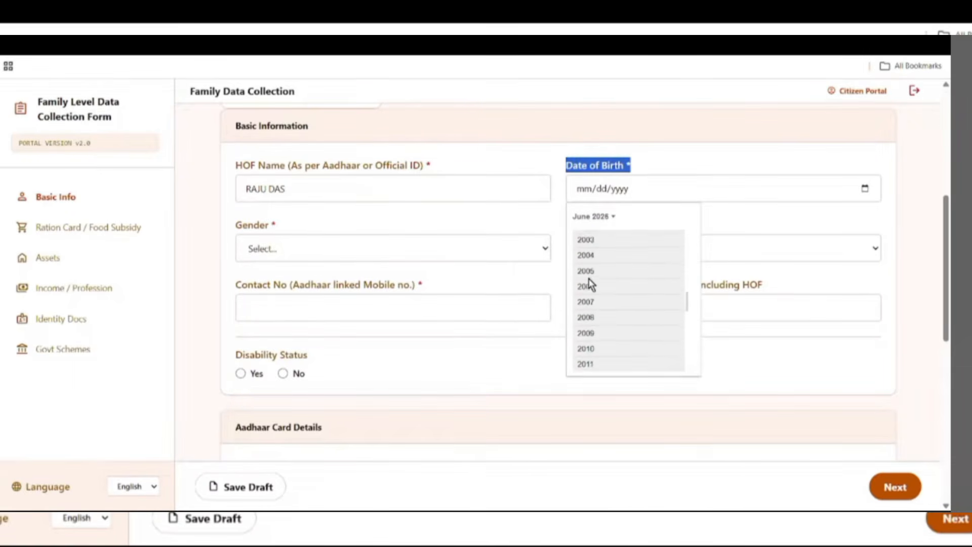
pyautogui.scroll(3, 589, 284)
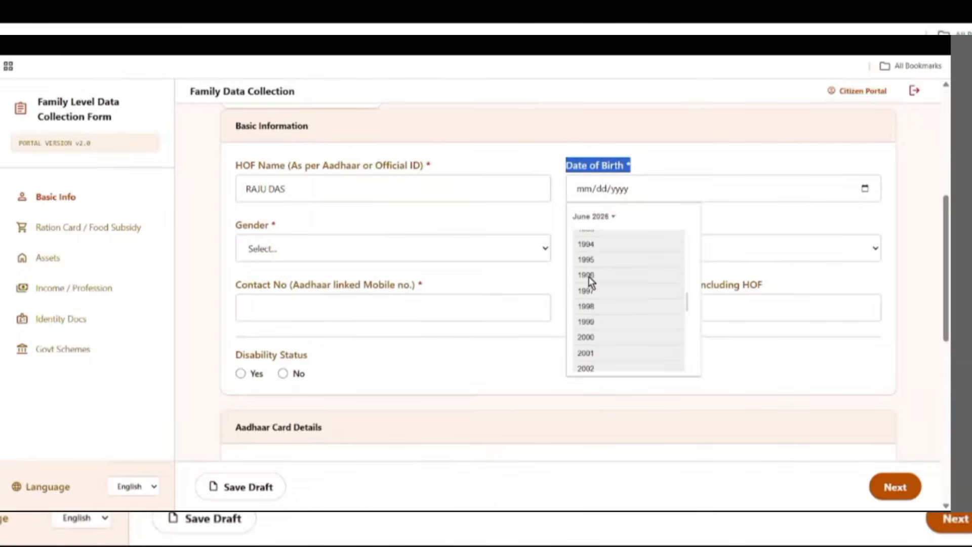
pyautogui.scroll(1, 589, 284)
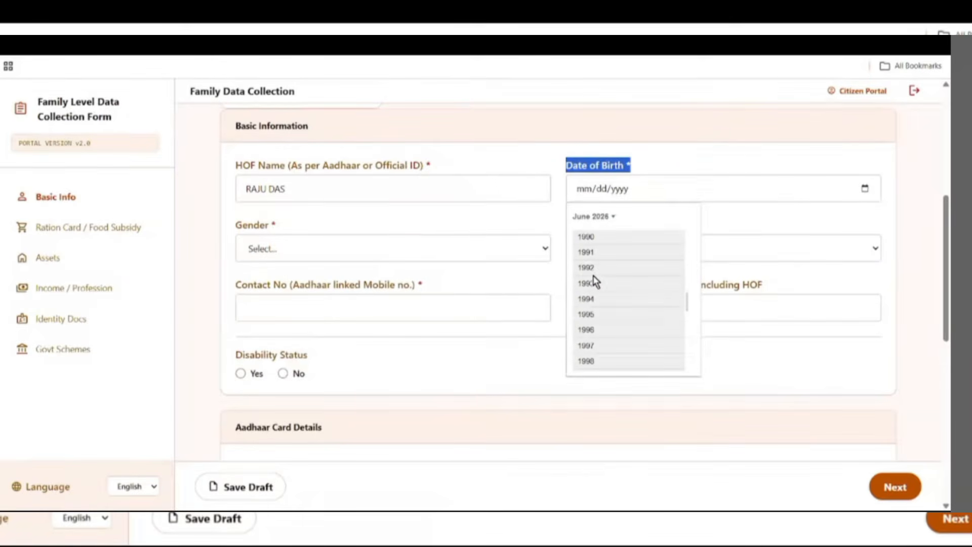
pyautogui.click(586, 237)
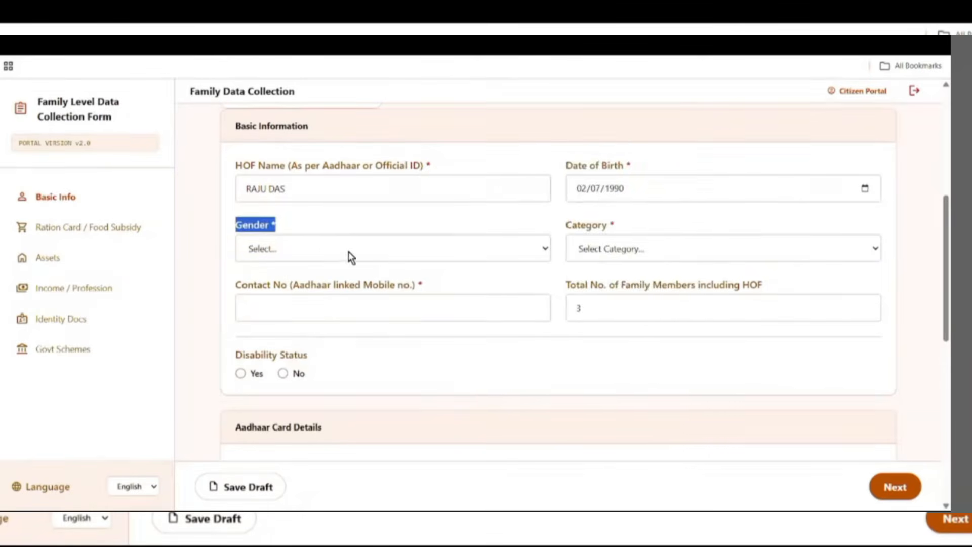
# - Set gender to Male and category to UR (Unreserved Category)
pyautogui.click(349, 249)
pyautogui.click(268, 288)
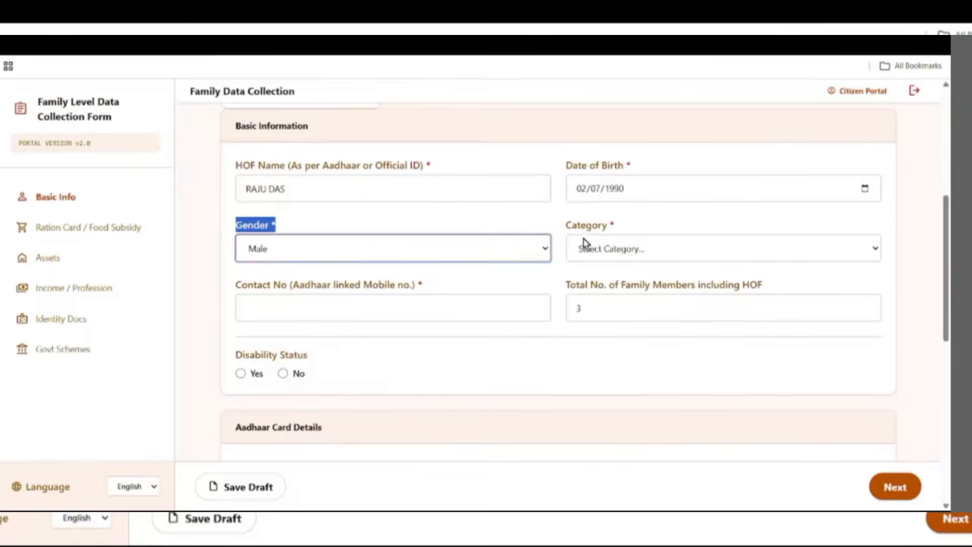
pyautogui.click(613, 239)
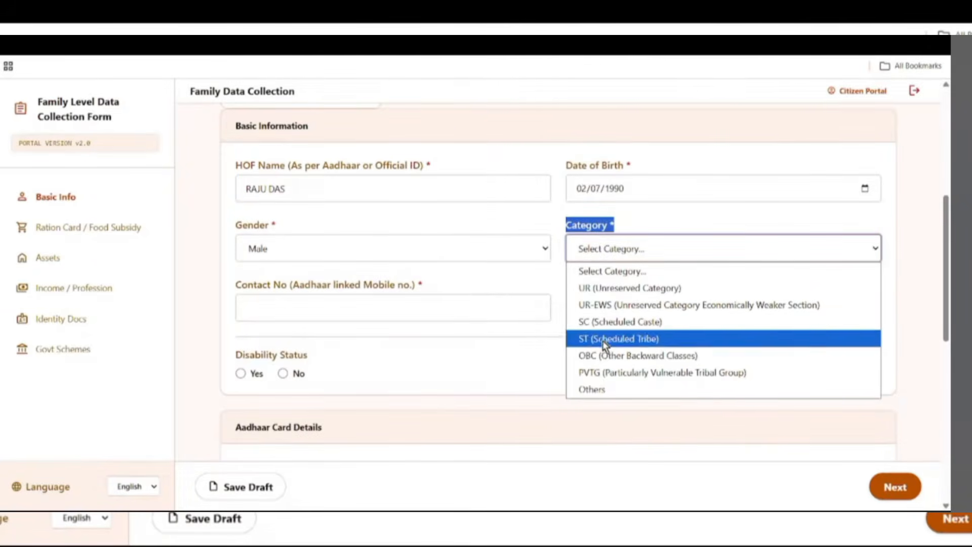
pyautogui.click(612, 289)
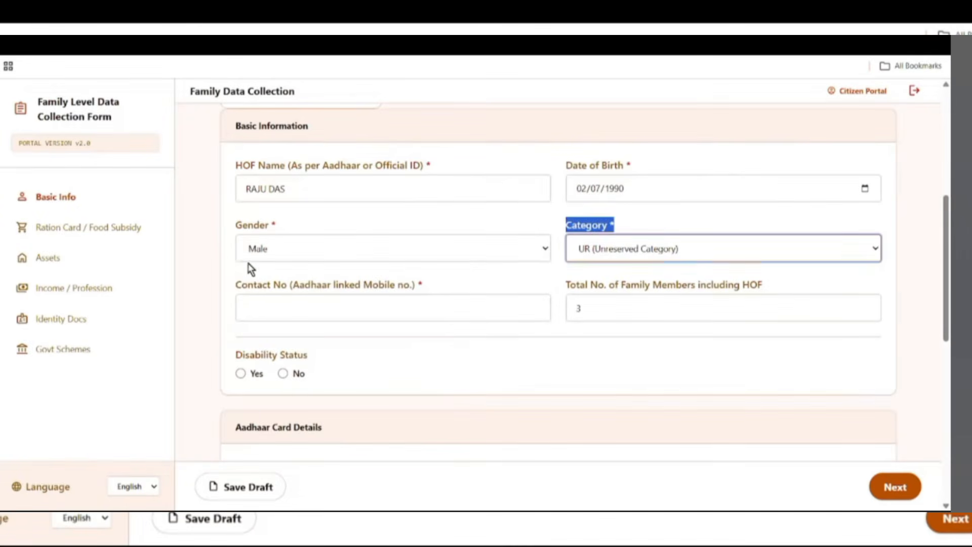
# - Enter 3 as the Total No. of Family Members
pyautogui.moveTo(234, 284); pyautogui.dragTo(415, 299)
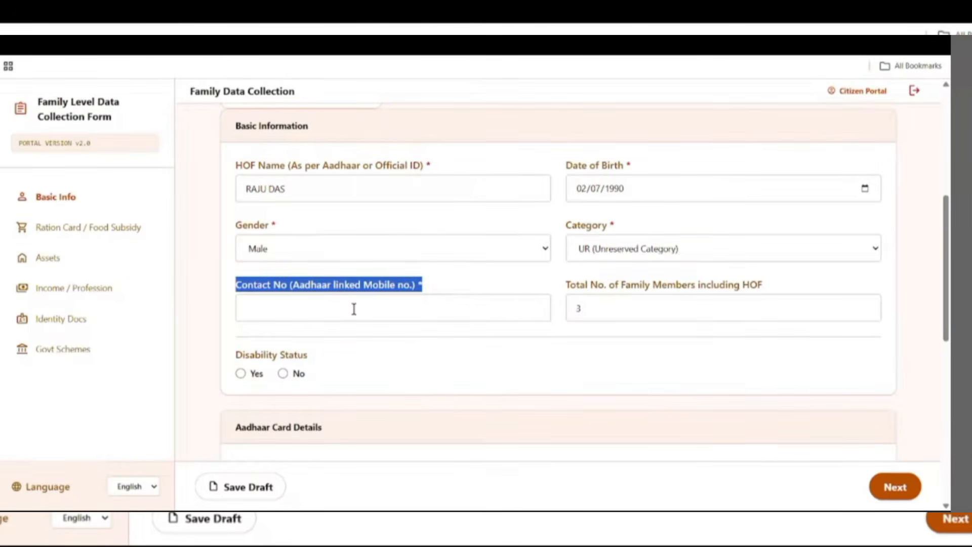
pyautogui.moveTo(563, 283); pyautogui.dragTo(735, 297)
pyautogui.click(579, 306)
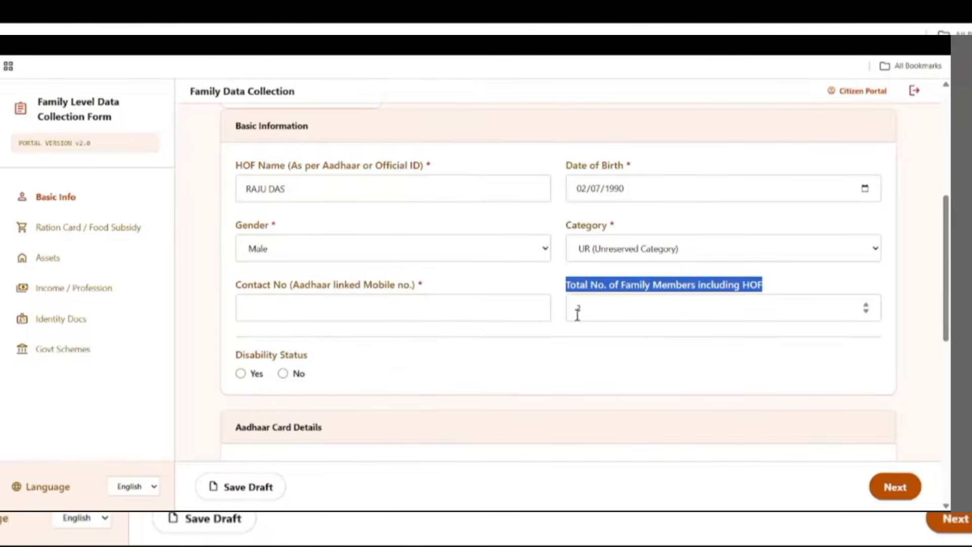
pyautogui.write('3')
pyautogui.scroll(3, 638, 326)
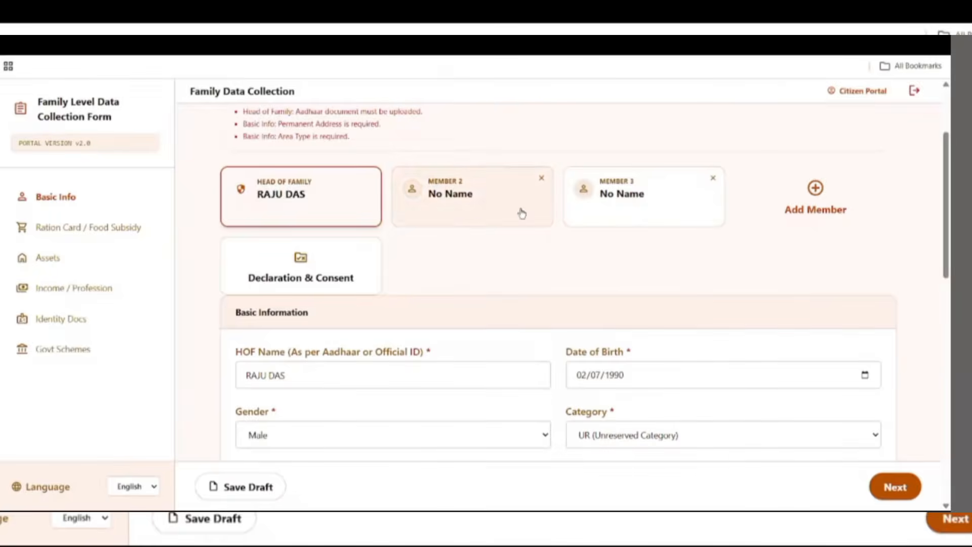
pyautogui.click(830, 200)
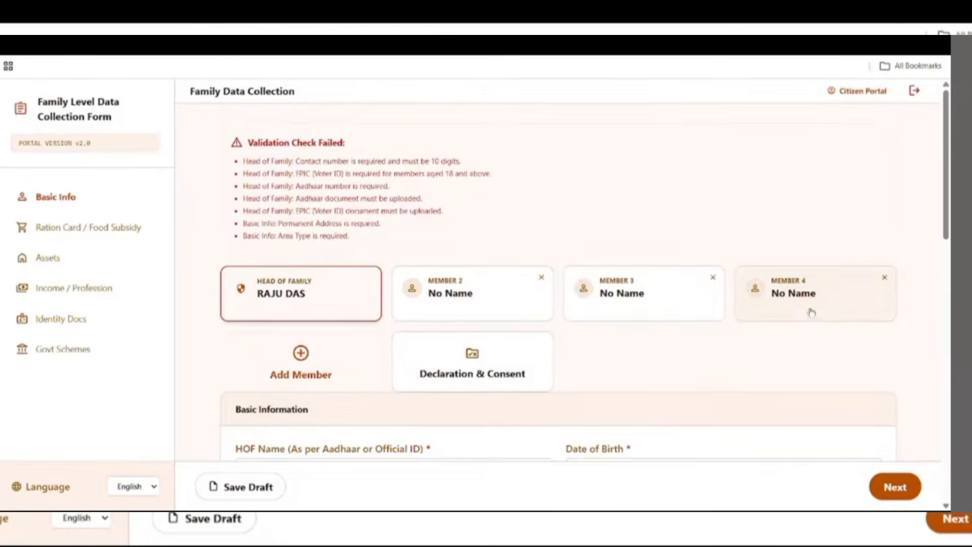
pyautogui.scroll(-5, 821, 347)
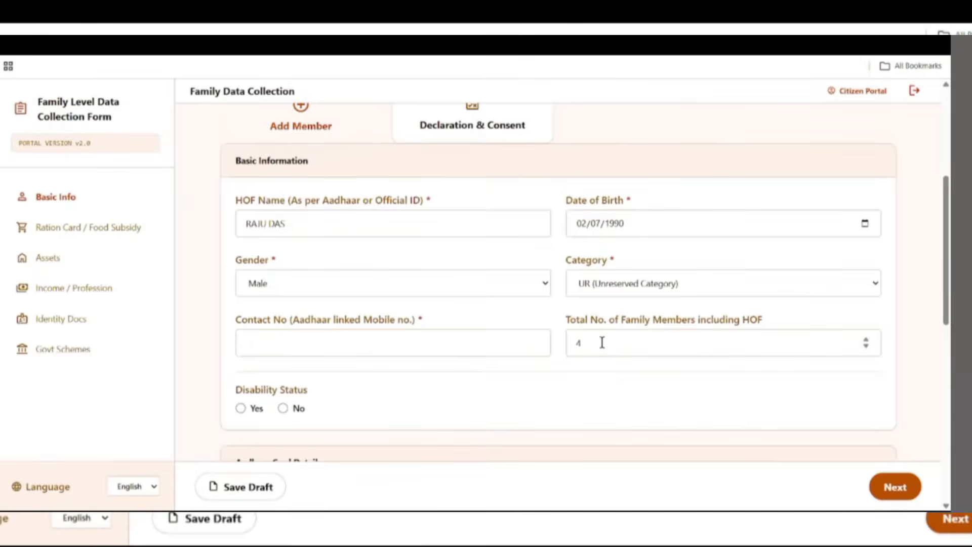
pyautogui.scroll(4, 619, 343)
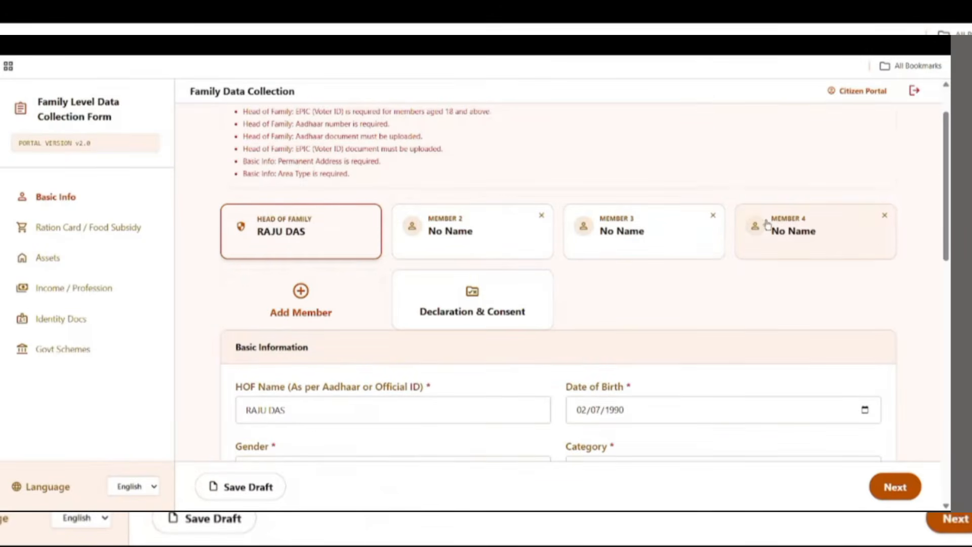
pyautogui.click(883, 216)
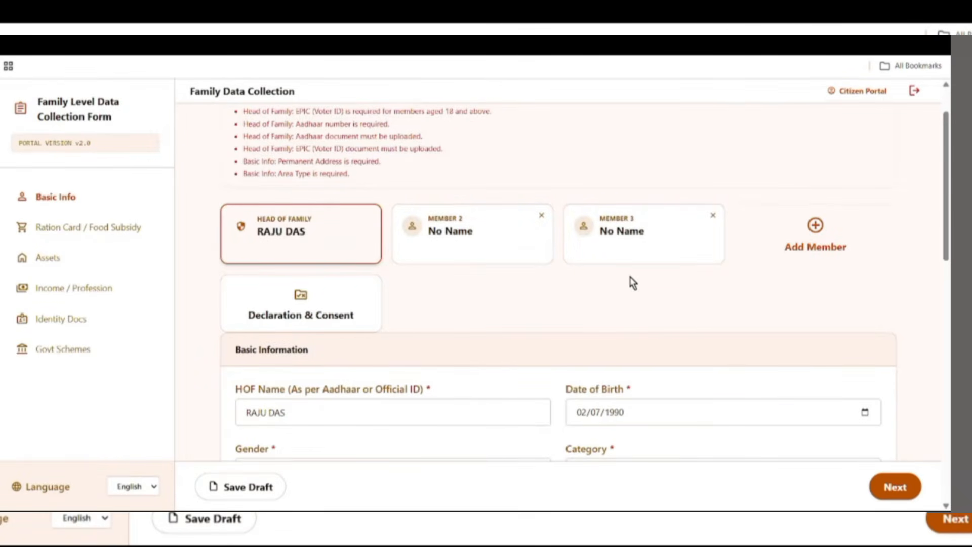
pyautogui.scroll(-4, 646, 284)
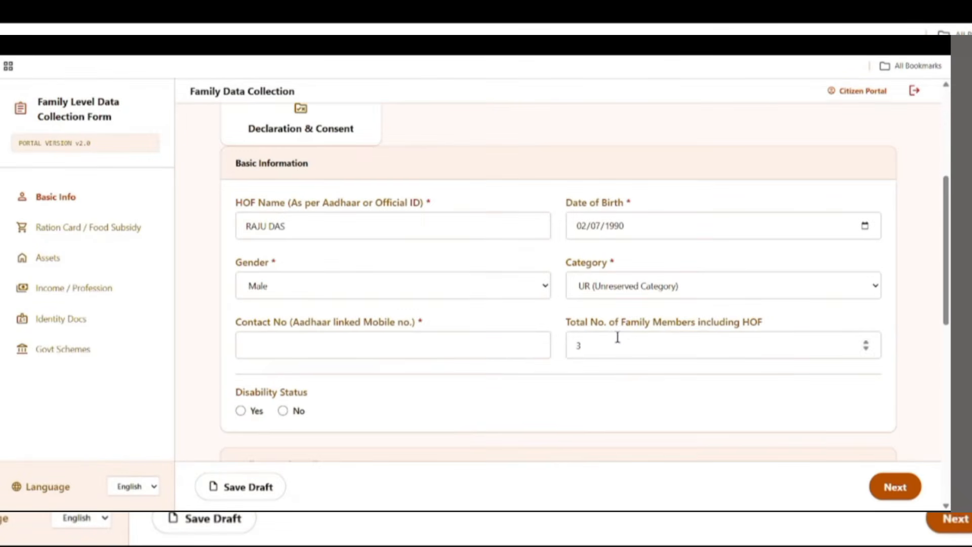
# - Mark Disability Status as No for the head of family, so no certificate details are needed
pyautogui.scroll(-3, 620, 342)
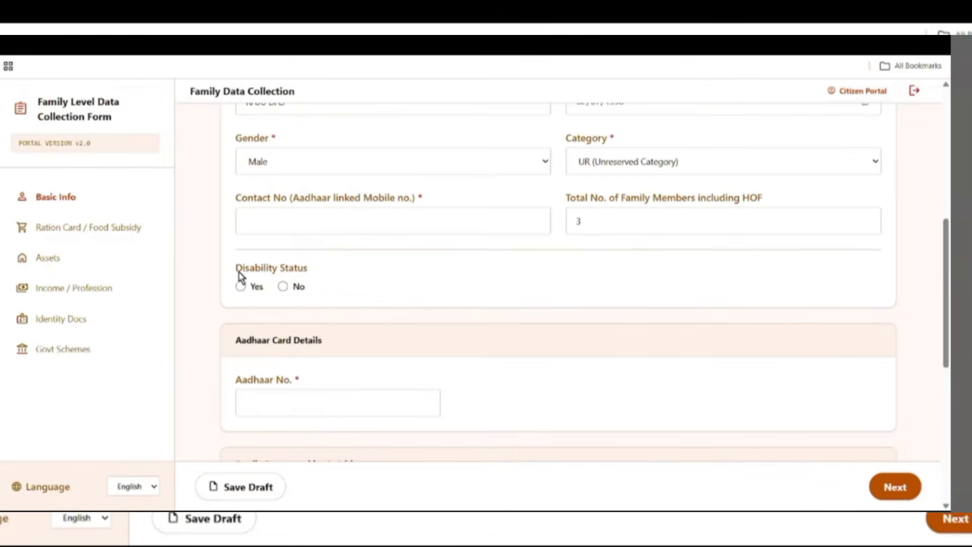
pyautogui.moveTo(236, 269); pyautogui.dragTo(452, 269)
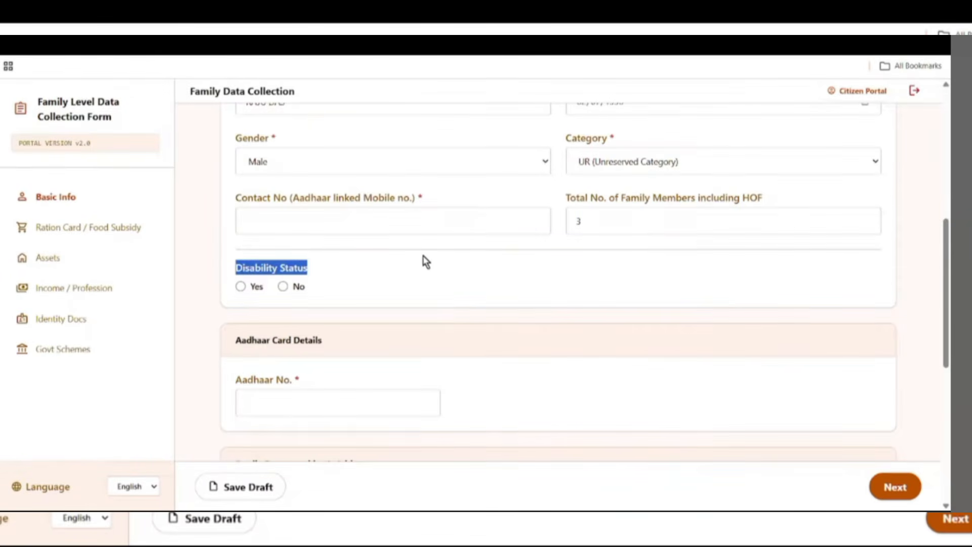
pyautogui.click(240, 286)
pyautogui.moveTo(233, 323); pyautogui.dragTo(452, 319)
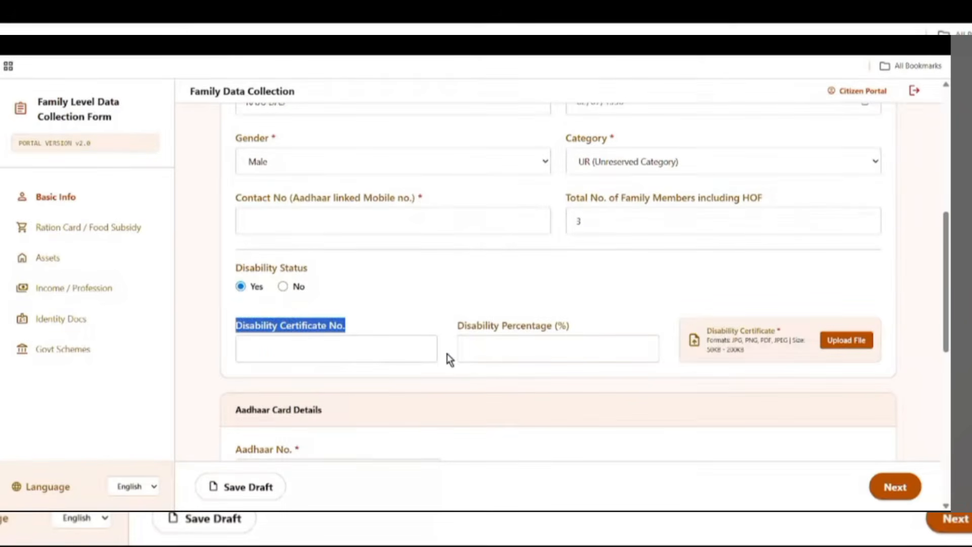
pyautogui.moveTo(467, 325); pyautogui.dragTo(582, 326)
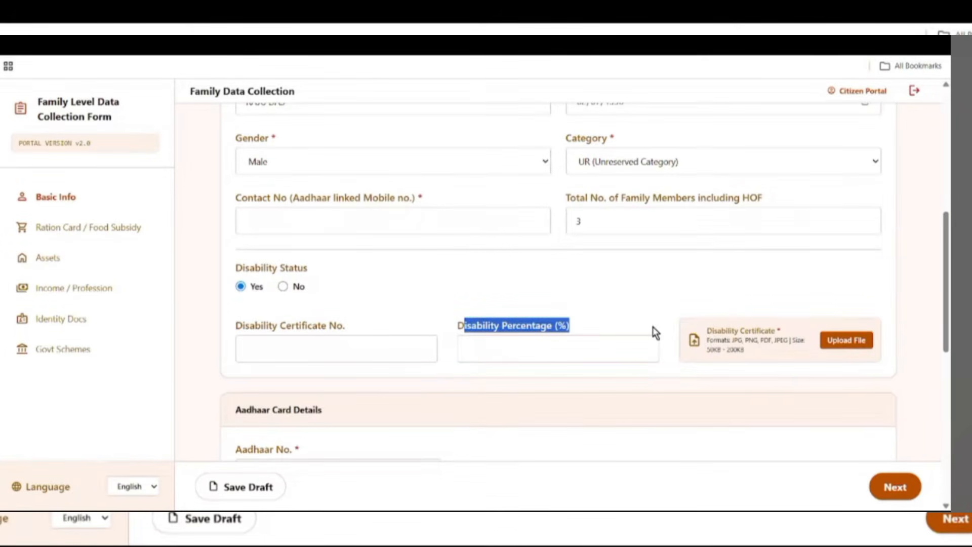
pyautogui.moveTo(705, 330); pyautogui.dragTo(775, 331)
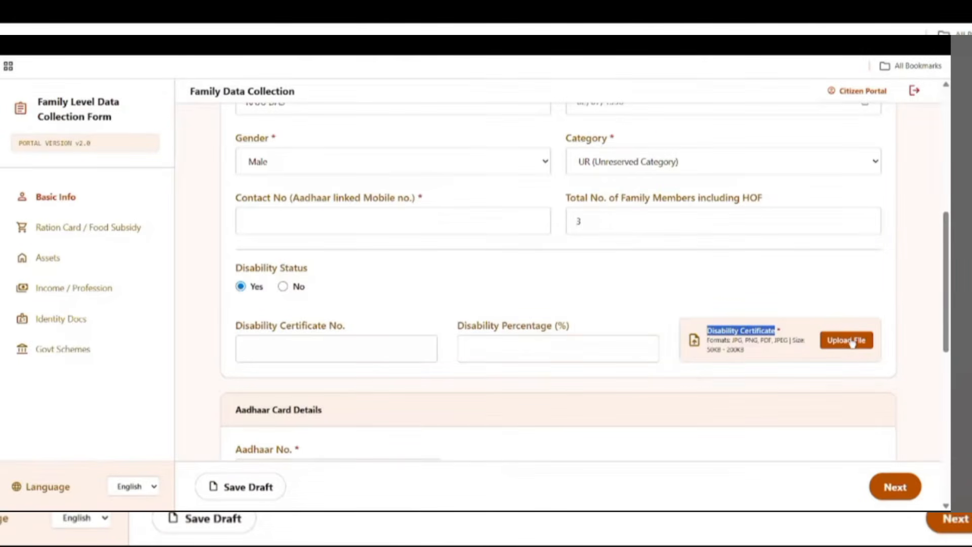
pyautogui.click(284, 287)
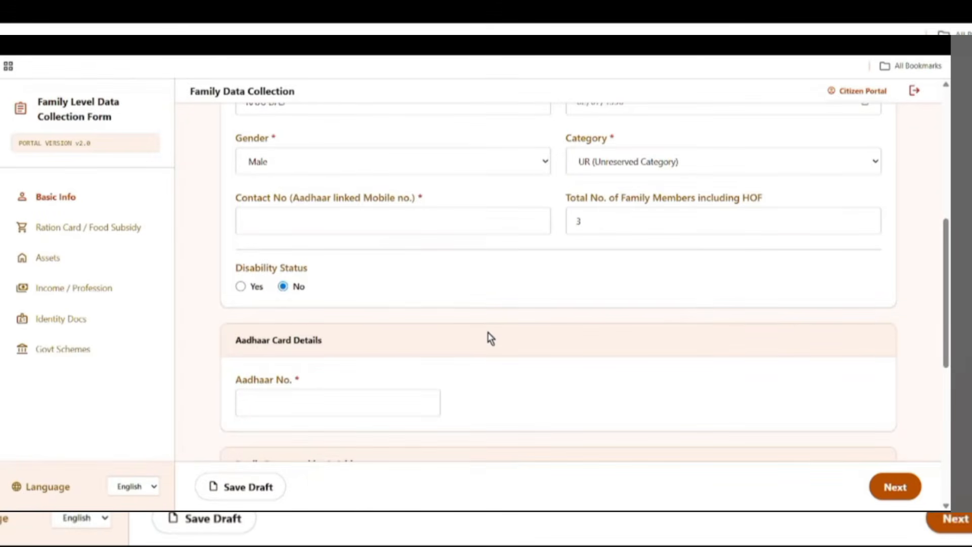
# - Upload the Aadhaar card document under Aadhaar Card Details
pyautogui.scroll(-2, 490, 336)
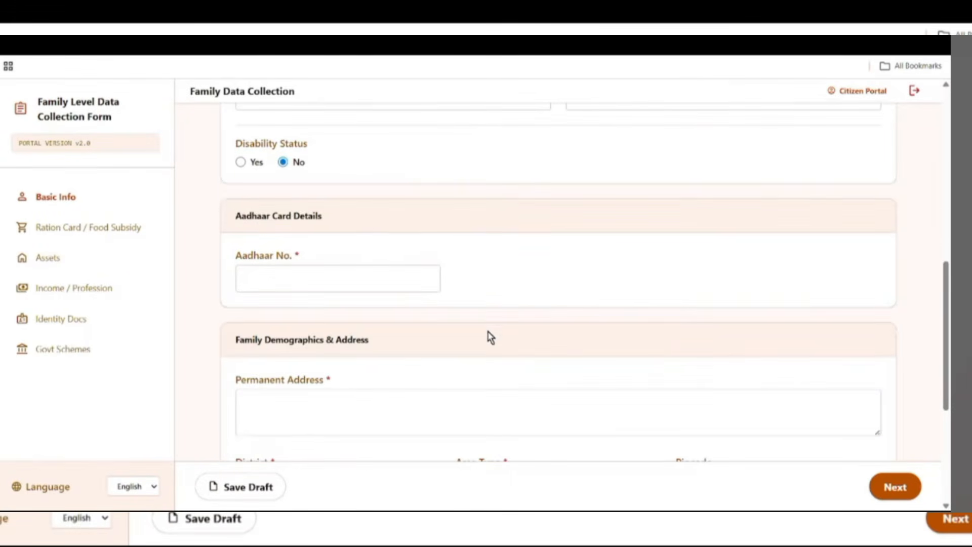
pyautogui.moveTo(235, 214); pyautogui.dragTo(355, 222)
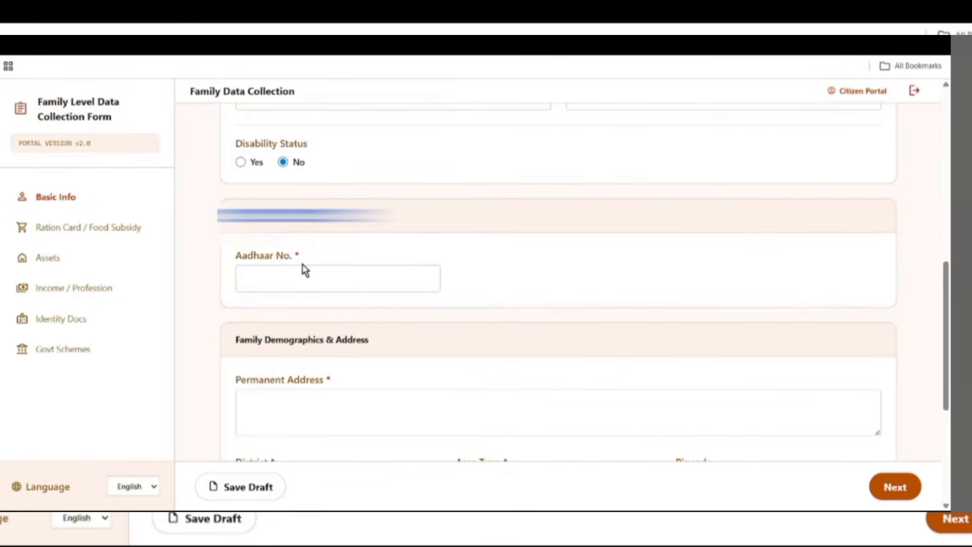
pyautogui.moveTo(237, 196); pyautogui.dragTo(317, 197)
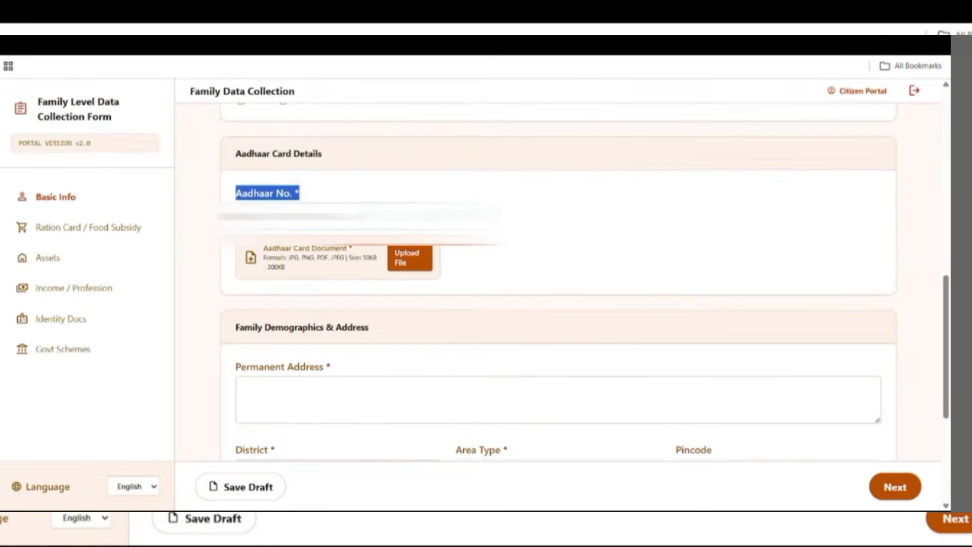
pyautogui.moveTo(263, 249); pyautogui.dragTo(326, 289)
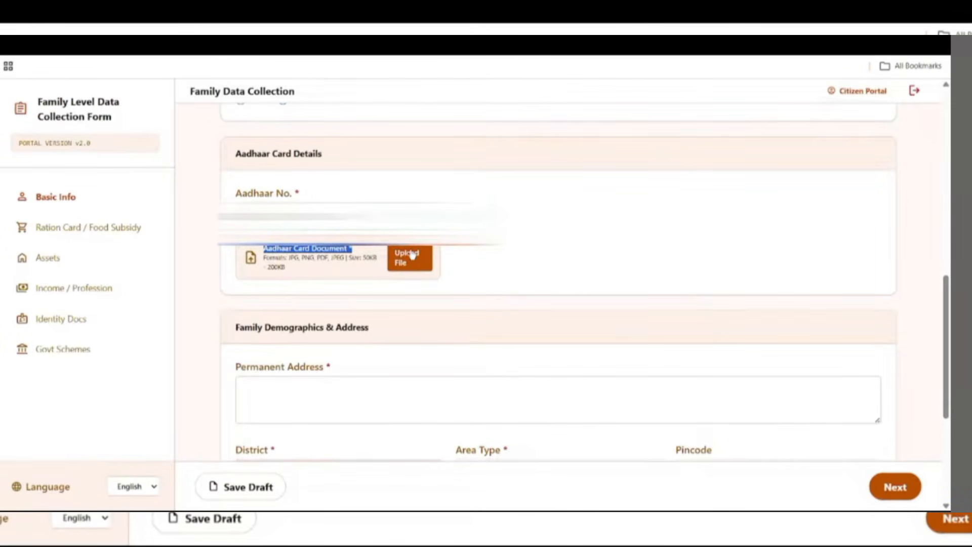
pyautogui.moveTo(286, 257); pyautogui.dragTo(333, 261)
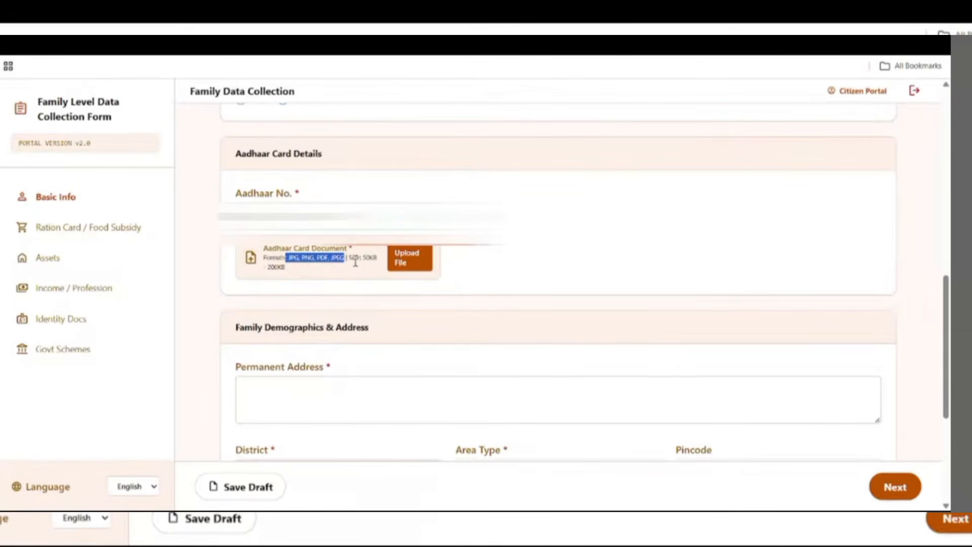
pyautogui.moveTo(360, 257); pyautogui.dragTo(383, 276)
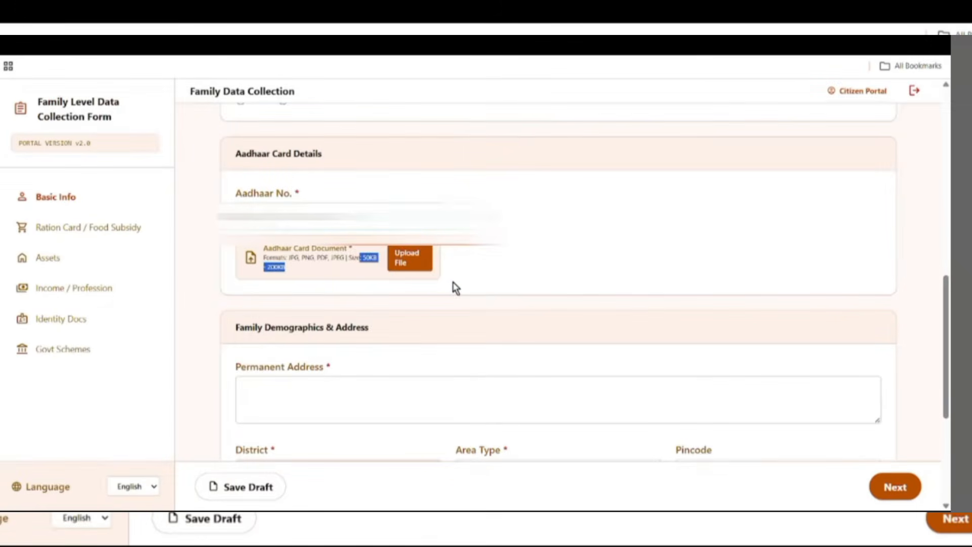
pyautogui.click(420, 268)
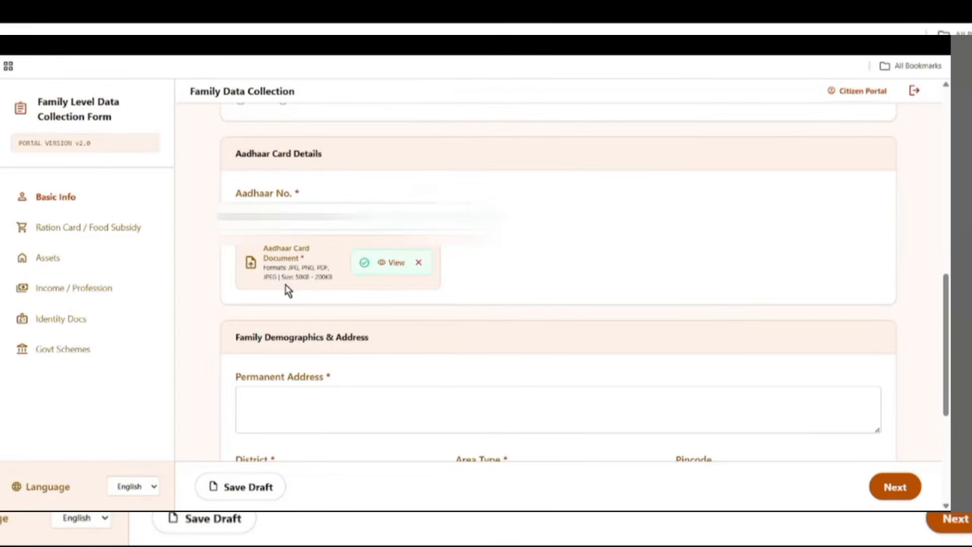
# - Set the area type to Rural, leaving the pincode unchanged
pyautogui.scroll(-3, 354, 283)
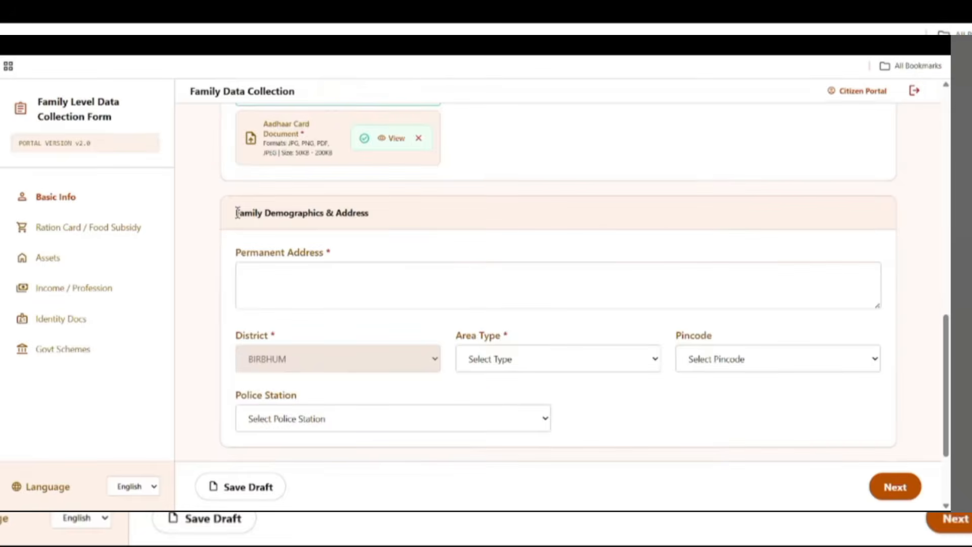
pyautogui.moveTo(237, 212); pyautogui.dragTo(373, 221)
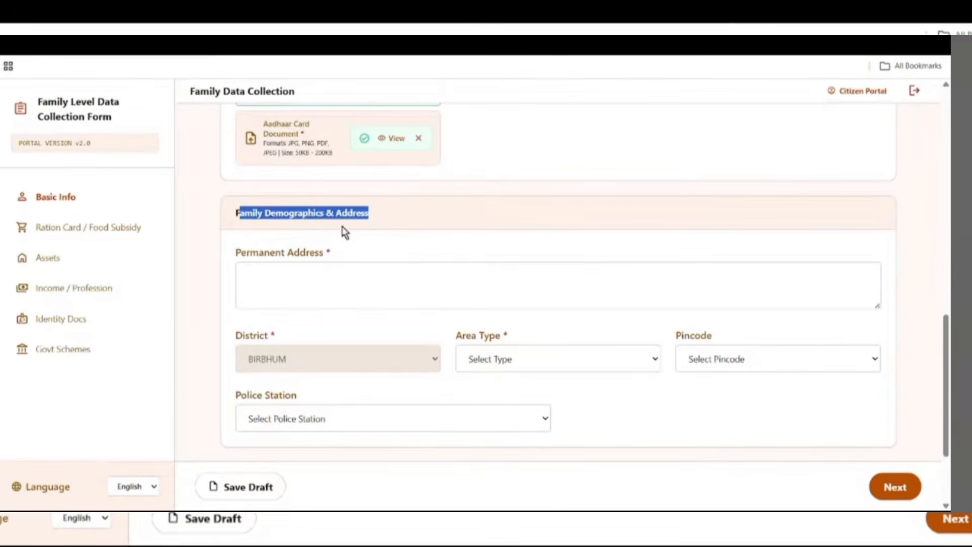
pyautogui.moveTo(236, 252); pyautogui.dragTo(338, 258)
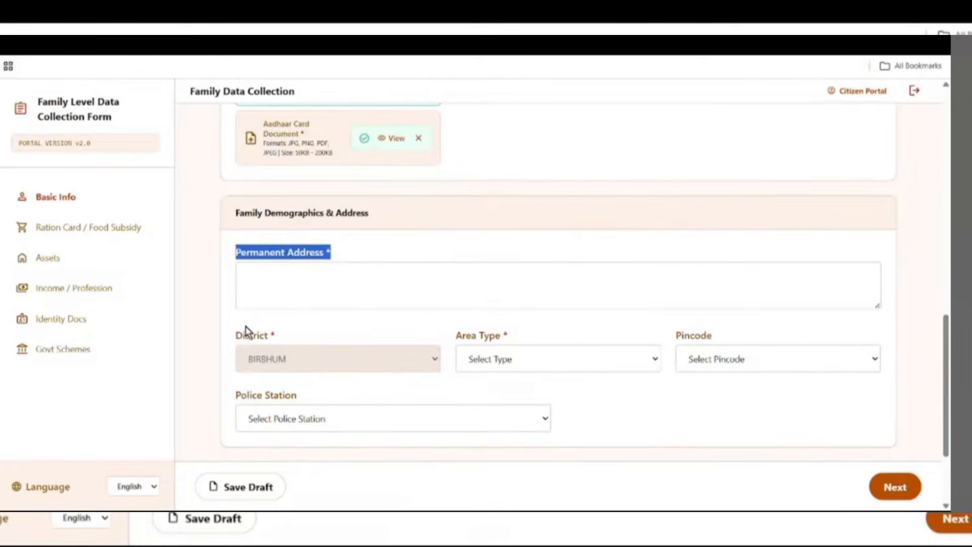
pyautogui.moveTo(234, 334); pyautogui.dragTo(518, 351)
pyautogui.click(529, 361)
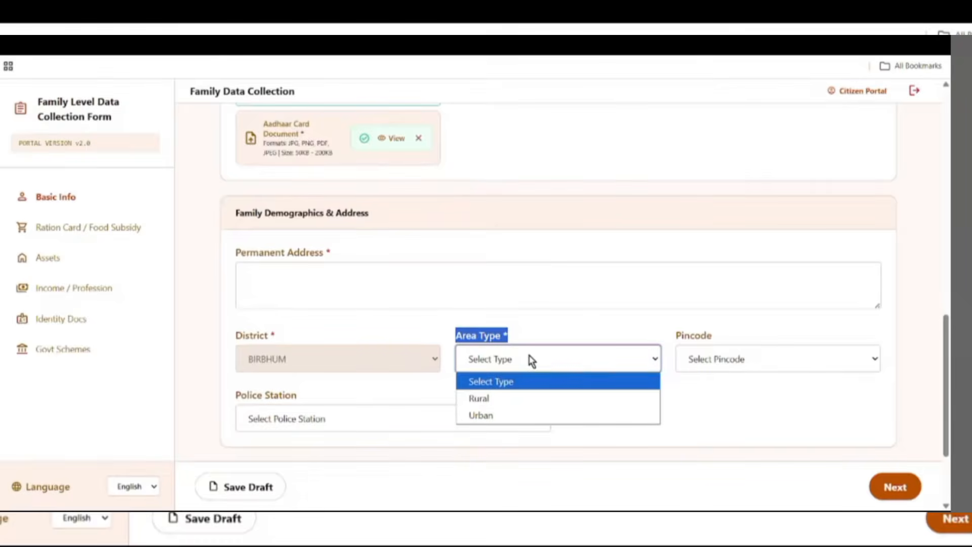
pyautogui.click(505, 398)
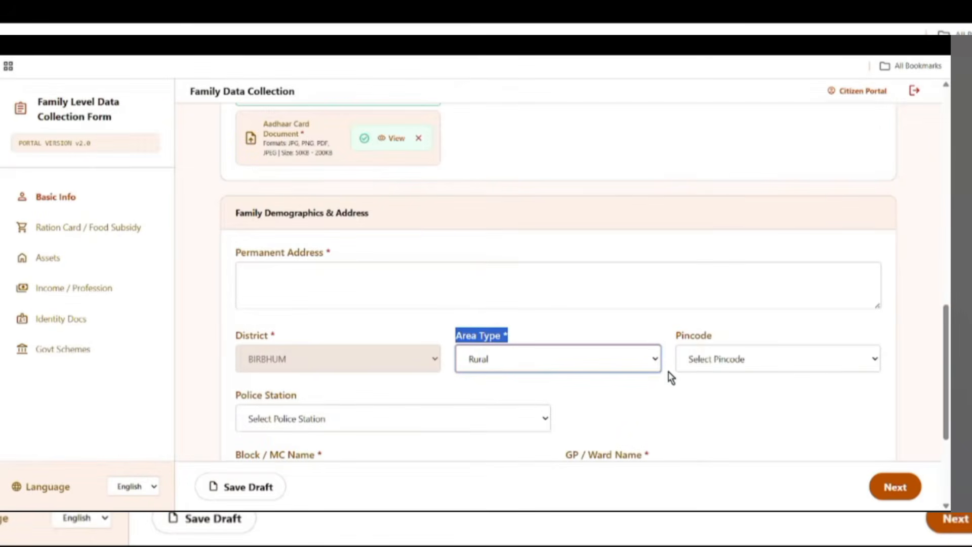
pyautogui.click(742, 364)
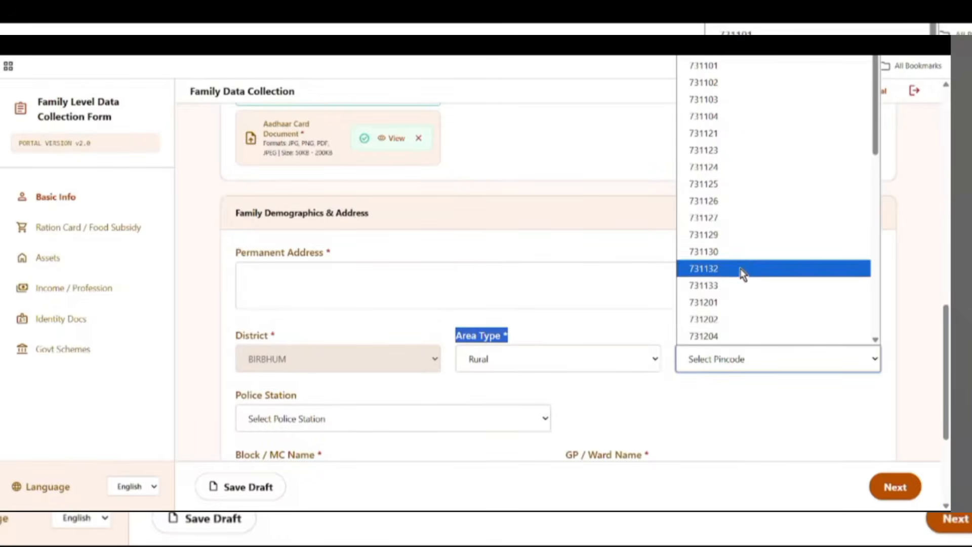
pyautogui.click(674, 234)
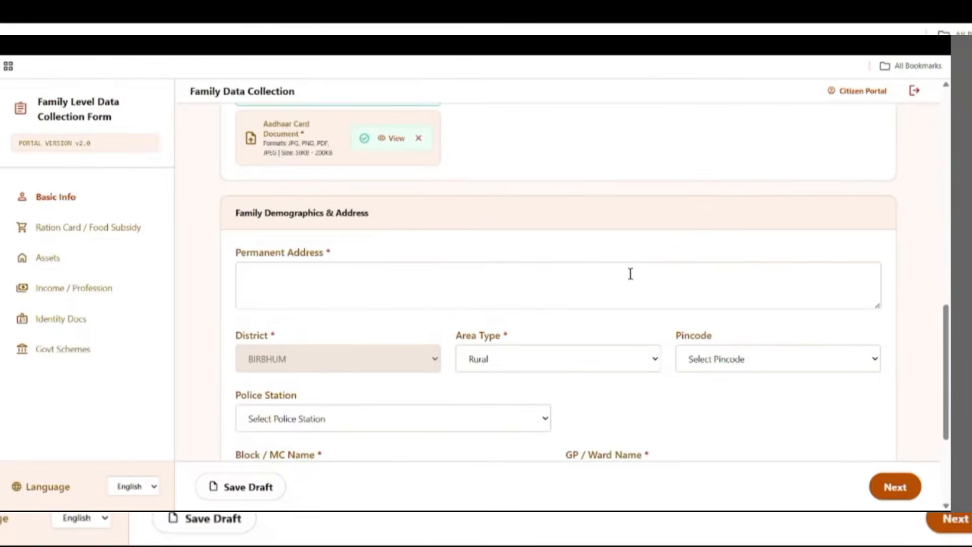
# - Choose Illambazar PS police station, MAYURESWAR-II block and KALESWAR GP/ward
pyautogui.scroll(-1, 575, 386)
pyautogui.moveTo(237, 334); pyautogui.dragTo(333, 354)
pyautogui.click(334, 355)
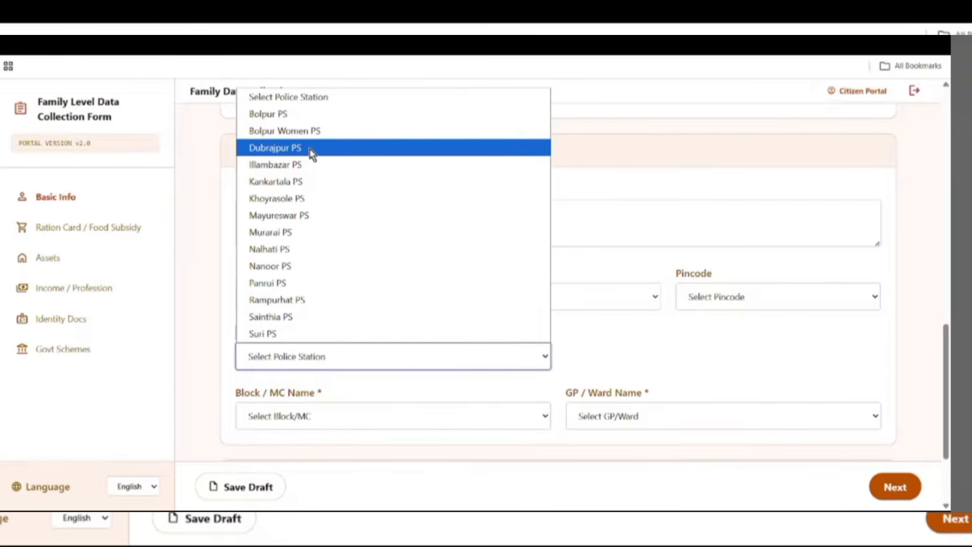
pyautogui.click(301, 167)
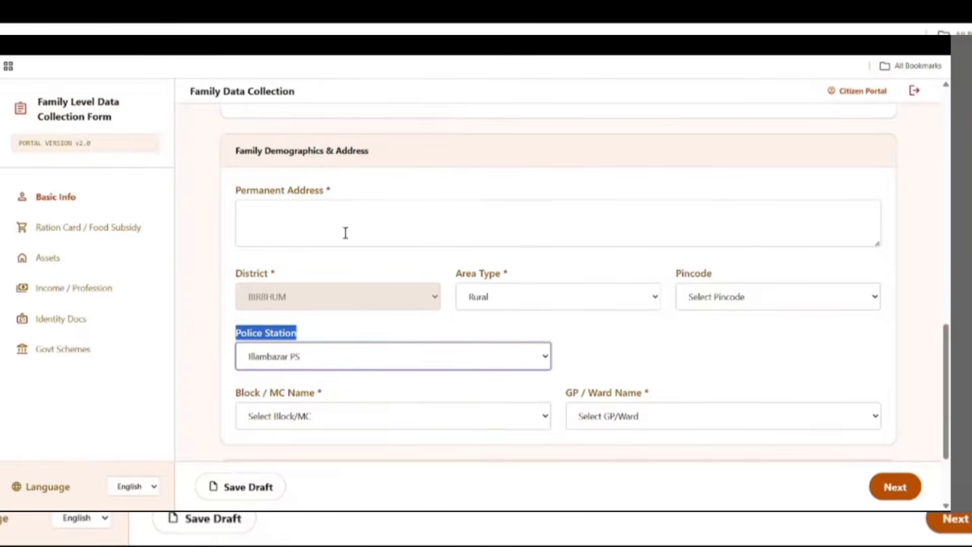
pyautogui.scroll(-2, 643, 364)
pyautogui.moveTo(241, 268); pyautogui.dragTo(329, 269)
pyautogui.click(307, 293)
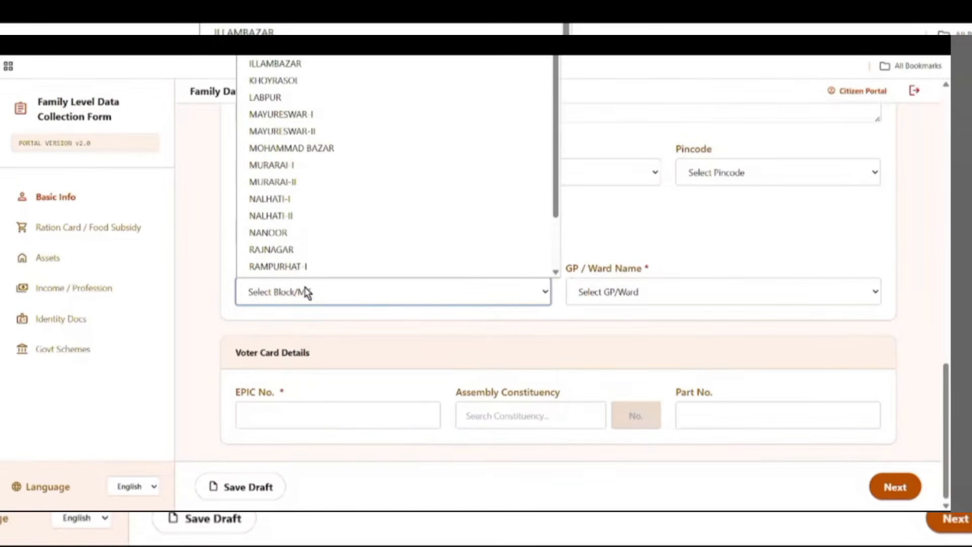
pyautogui.scroll(-1, 349, 206)
pyautogui.click(318, 117)
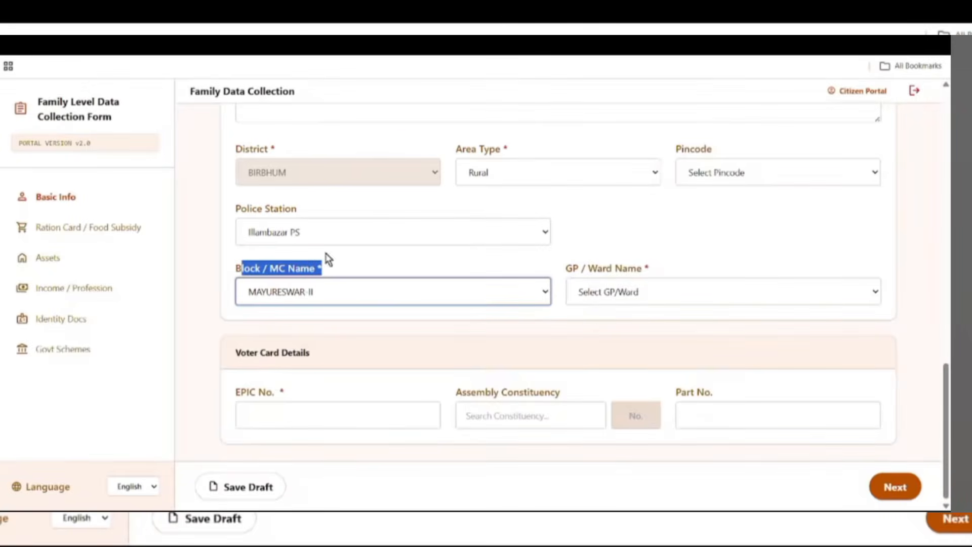
pyautogui.moveTo(563, 268); pyautogui.dragTo(774, 265)
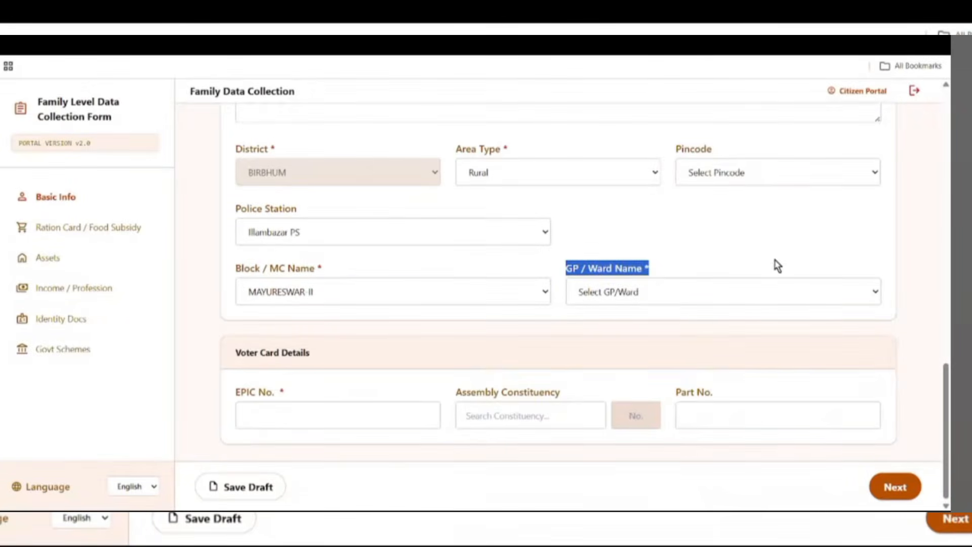
pyautogui.click(640, 289)
pyautogui.click(624, 366)
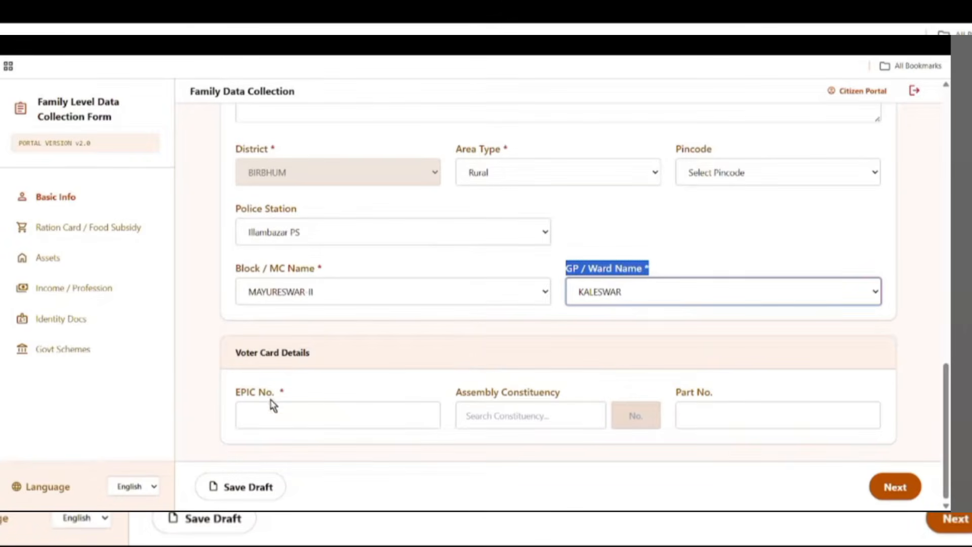
pyautogui.scroll(1, 480, 300)
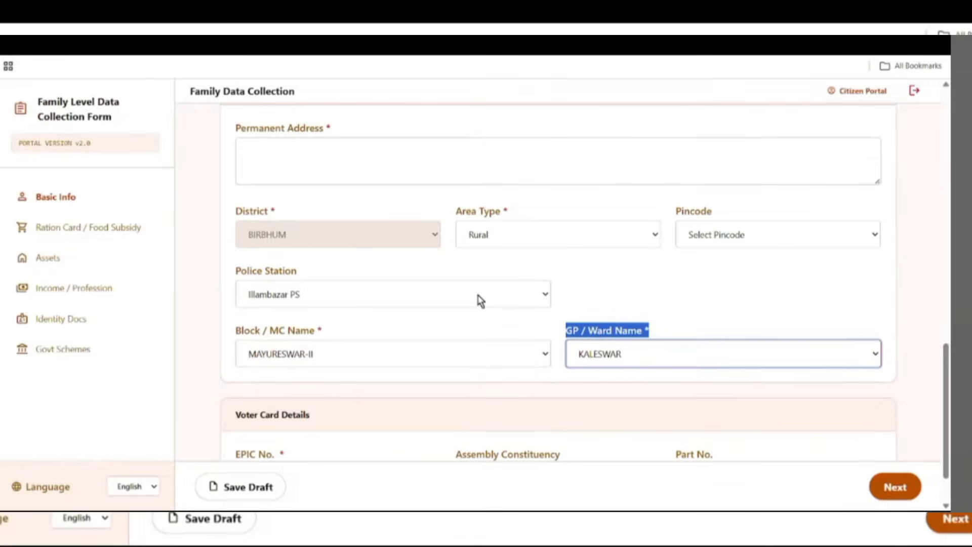
pyautogui.moveTo(236, 128); pyautogui.dragTo(352, 135)
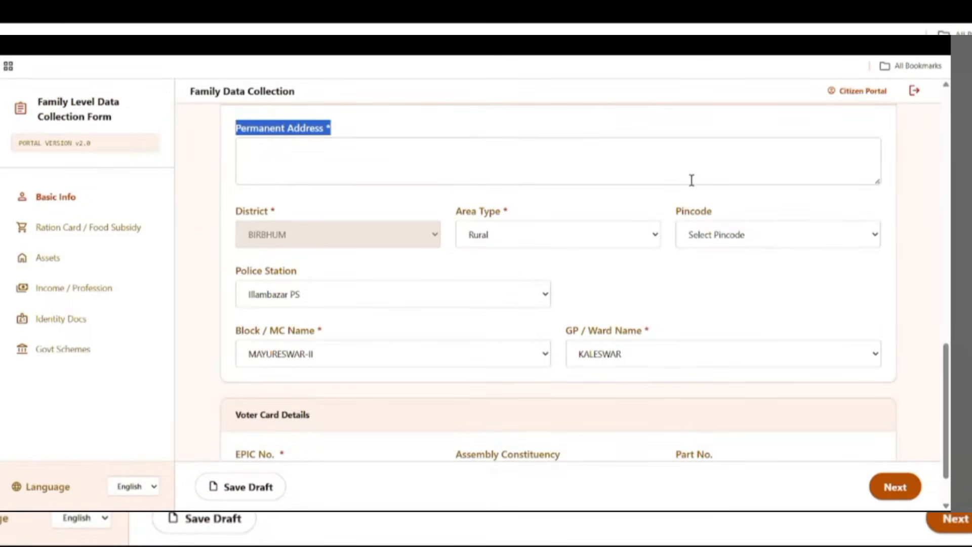
pyautogui.moveTo(266, 349); pyautogui.dragTo(337, 350)
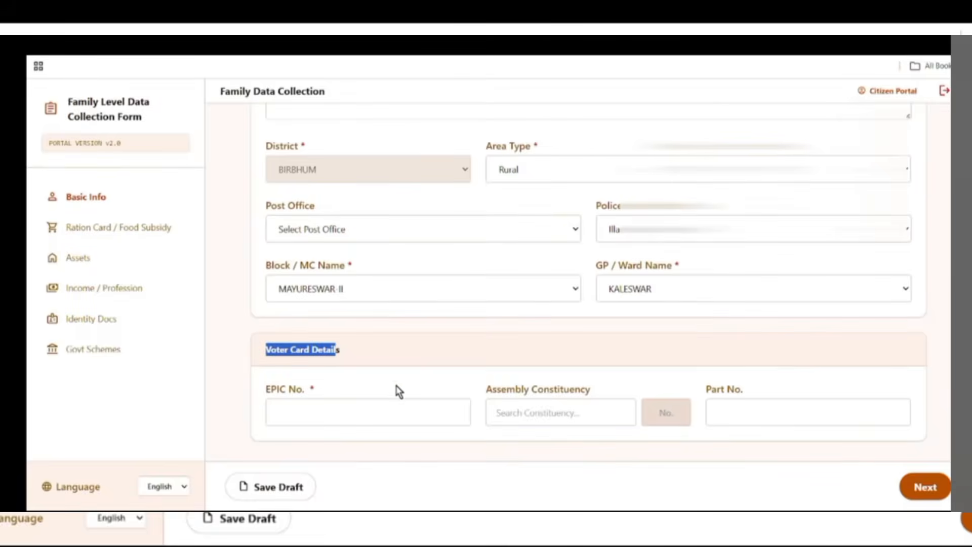
pyautogui.moveTo(264, 390); pyautogui.dragTo(312, 393)
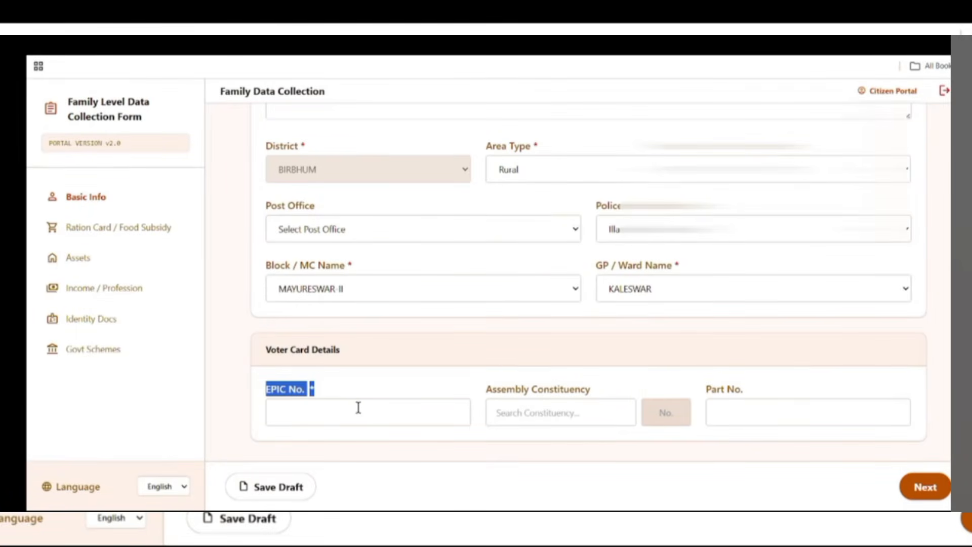
pyautogui.moveTo(484, 393); pyautogui.dragTo(590, 397)
pyautogui.moveTo(706, 389); pyautogui.dragTo(783, 389)
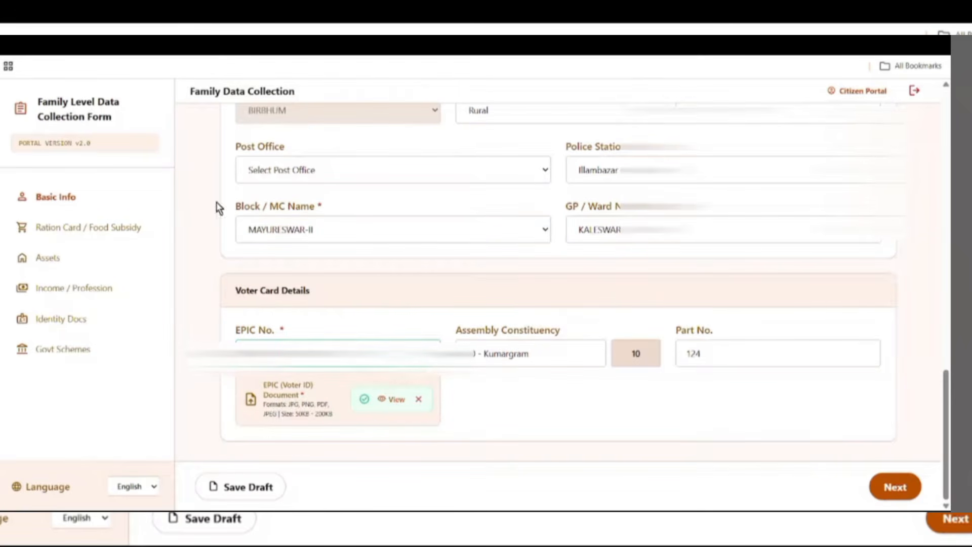
pyautogui.click(249, 487)
# - On the Ration Card / Food Subsidy page, answer Yes to Digital Ration Card with type RKSY1
pyautogui.click(896, 489)
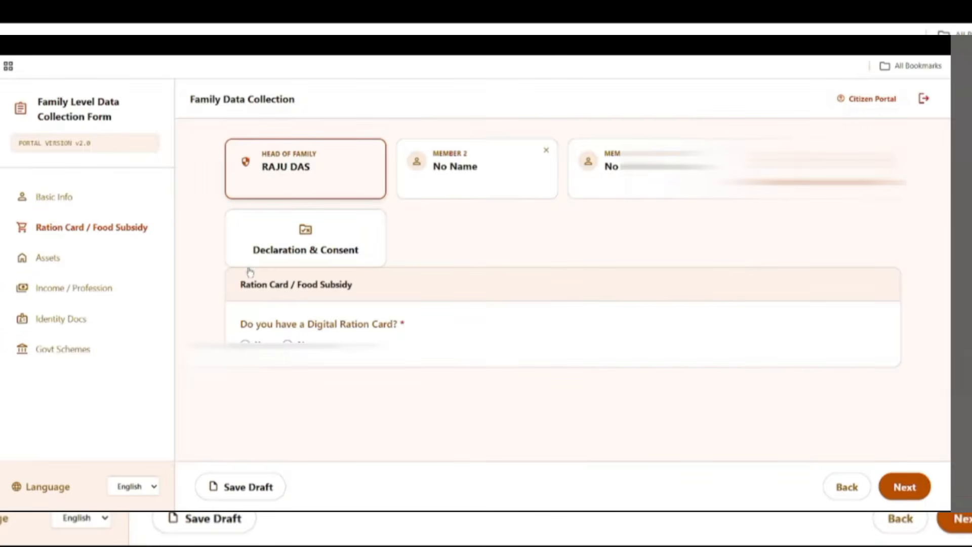
pyautogui.moveTo(238, 287); pyautogui.dragTo(361, 289)
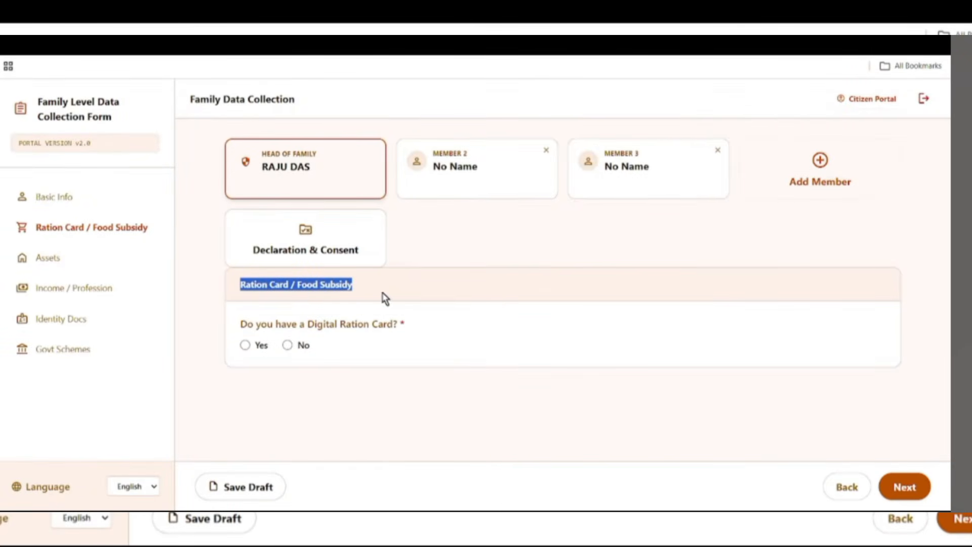
pyautogui.moveTo(234, 324); pyautogui.dragTo(397, 331)
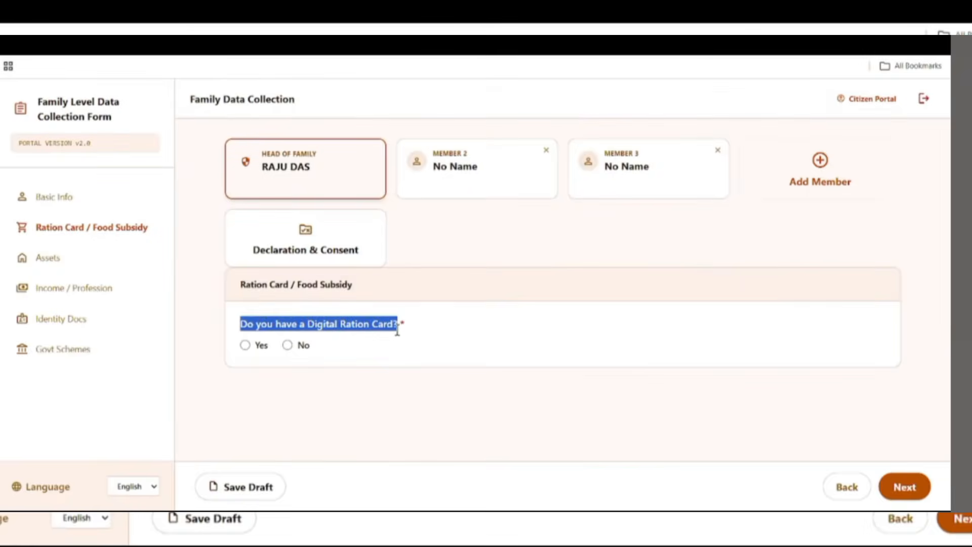
pyautogui.click(245, 345)
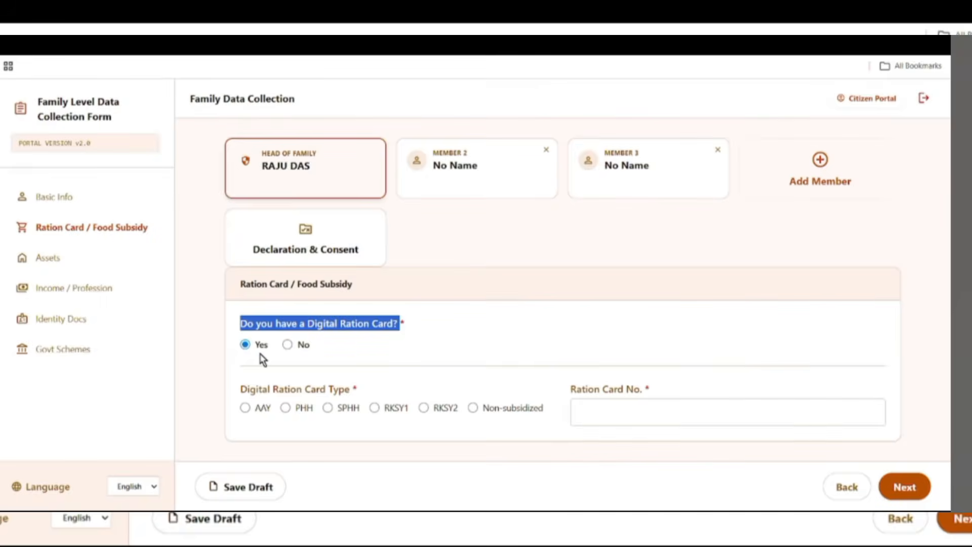
pyautogui.click(287, 344)
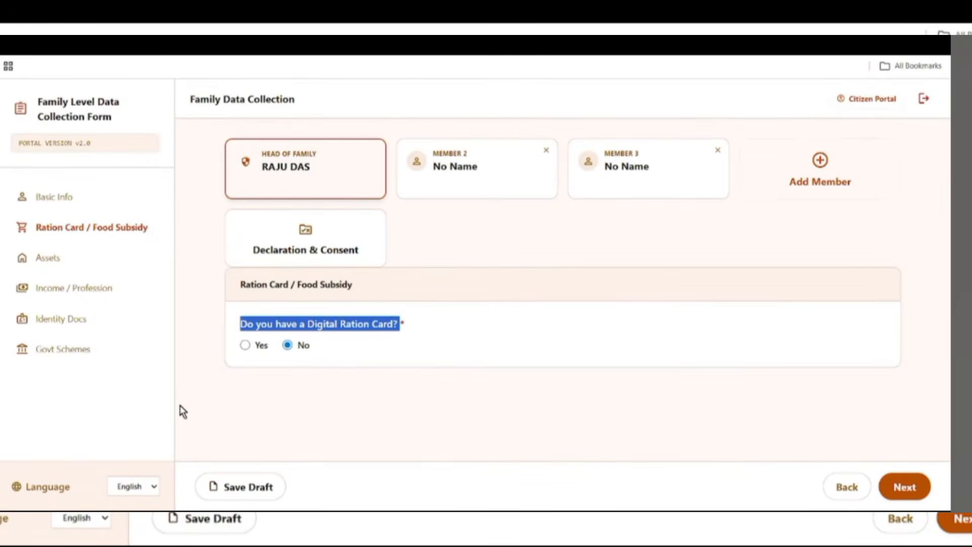
pyautogui.click(246, 344)
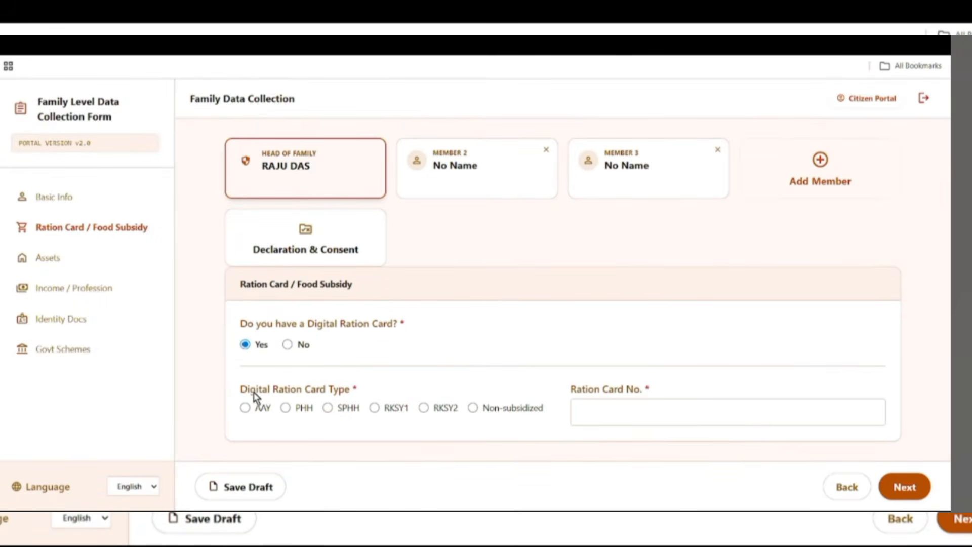
pyautogui.moveTo(253, 392); pyautogui.dragTo(367, 397)
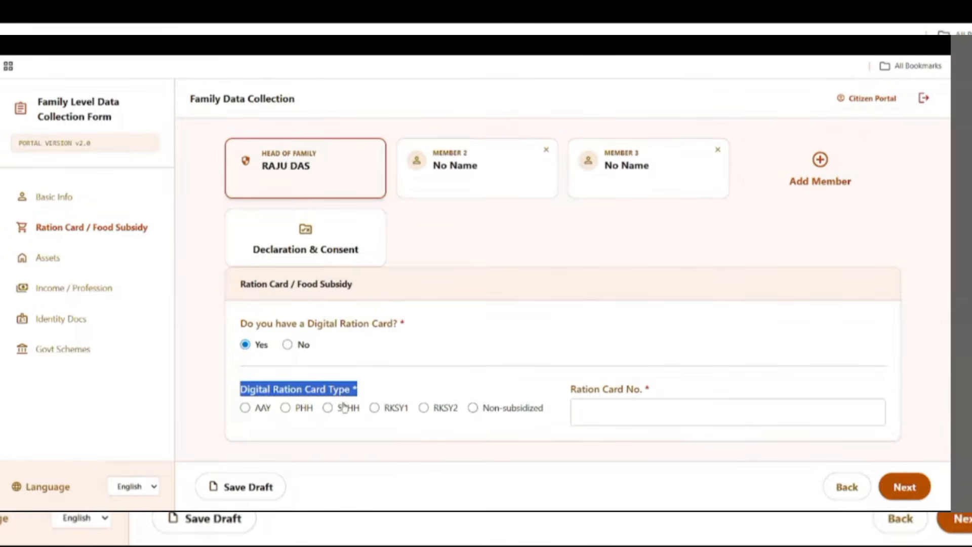
pyautogui.click(375, 409)
pyautogui.moveTo(574, 390); pyautogui.dragTo(650, 389)
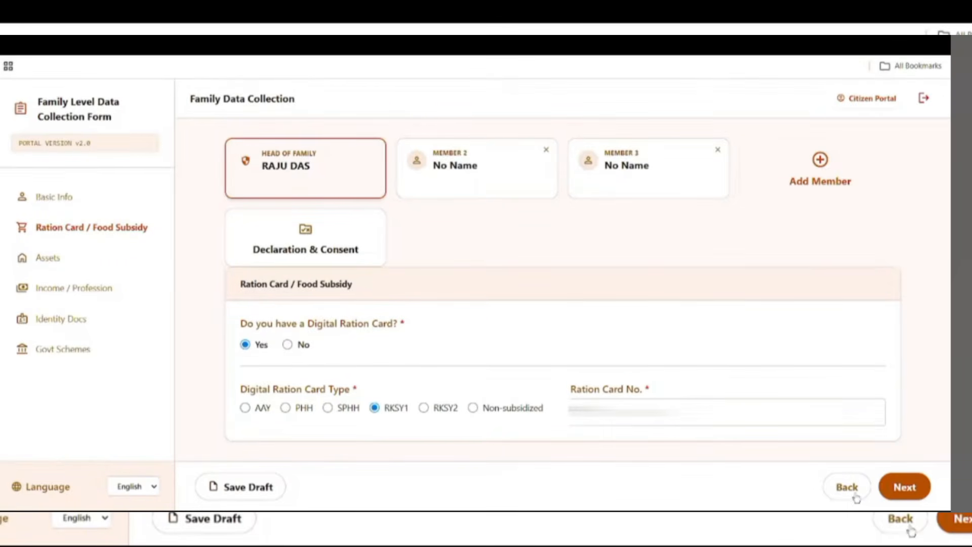
# - On the Assets page, answer No to the house size question
pyautogui.click(905, 487)
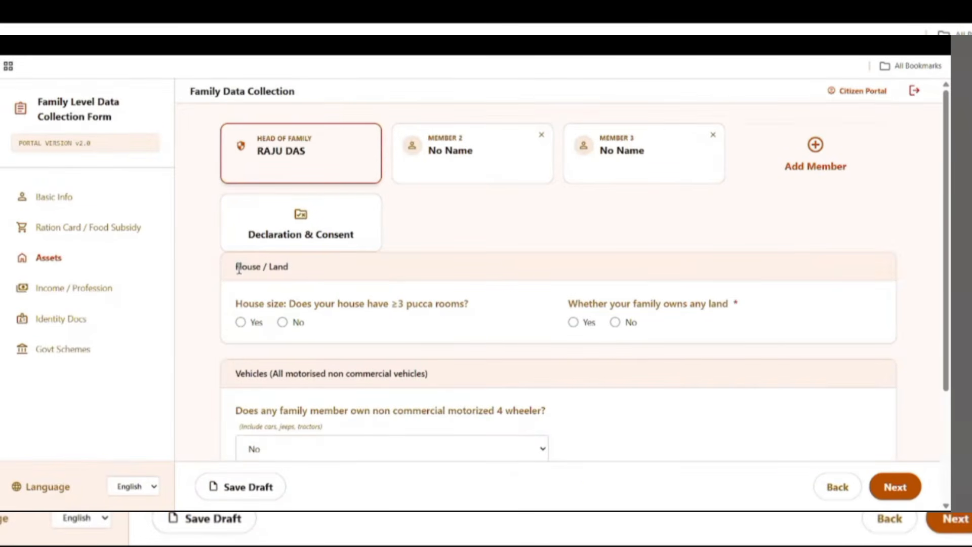
pyautogui.moveTo(236, 266); pyautogui.dragTo(299, 271)
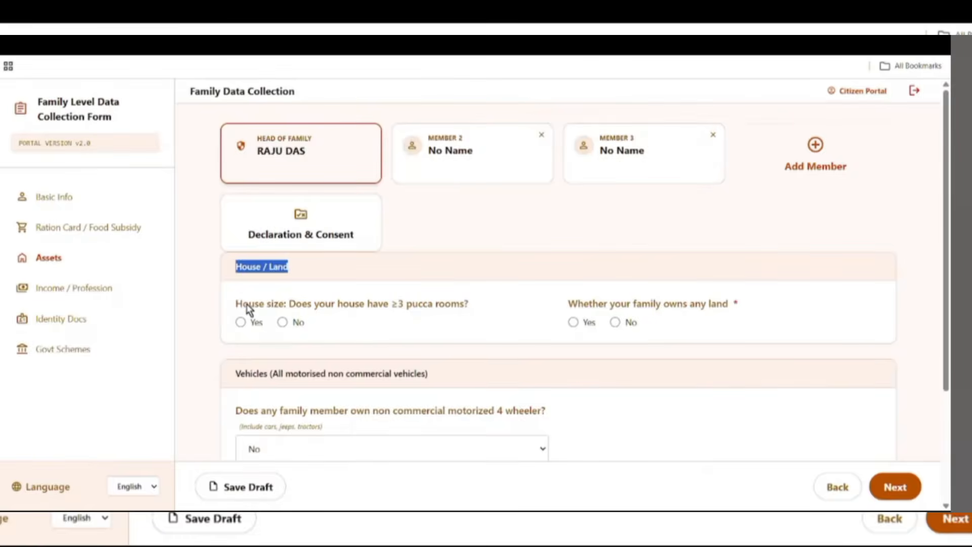
pyautogui.moveTo(236, 303); pyautogui.dragTo(390, 314)
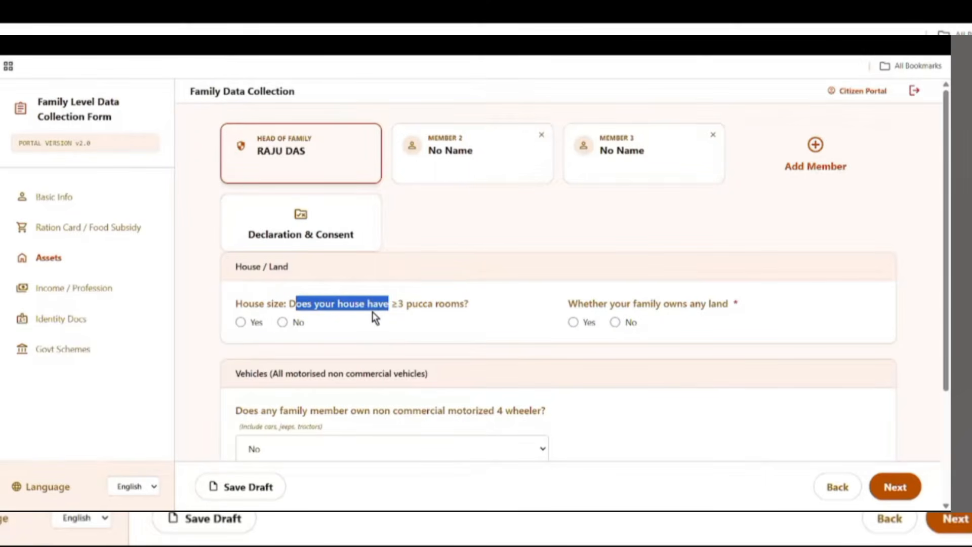
pyautogui.click(240, 322)
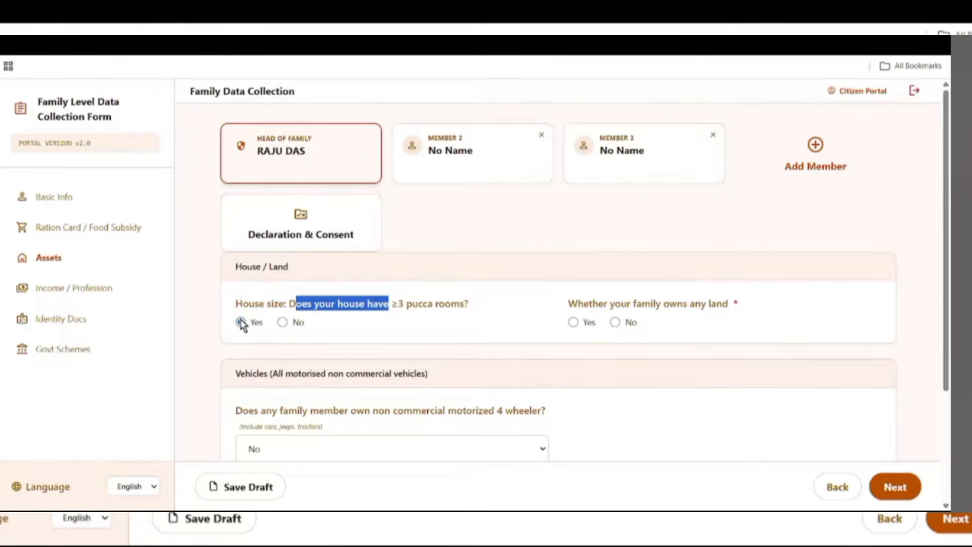
pyautogui.click(282, 322)
# - Record that the family owns land, with a total landholding of 20 decimals
pyautogui.moveTo(568, 304); pyautogui.dragTo(737, 318)
pyautogui.click(750, 330)
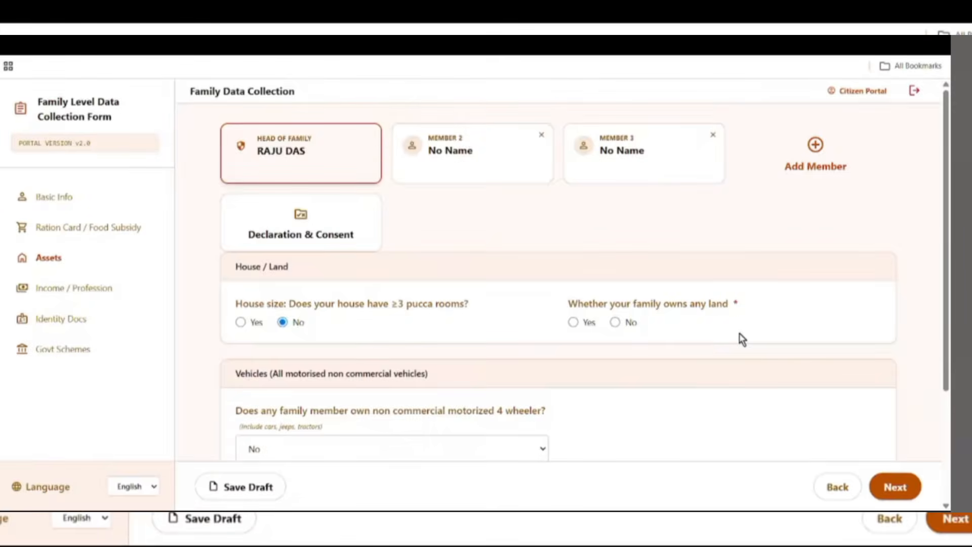
pyautogui.click(575, 322)
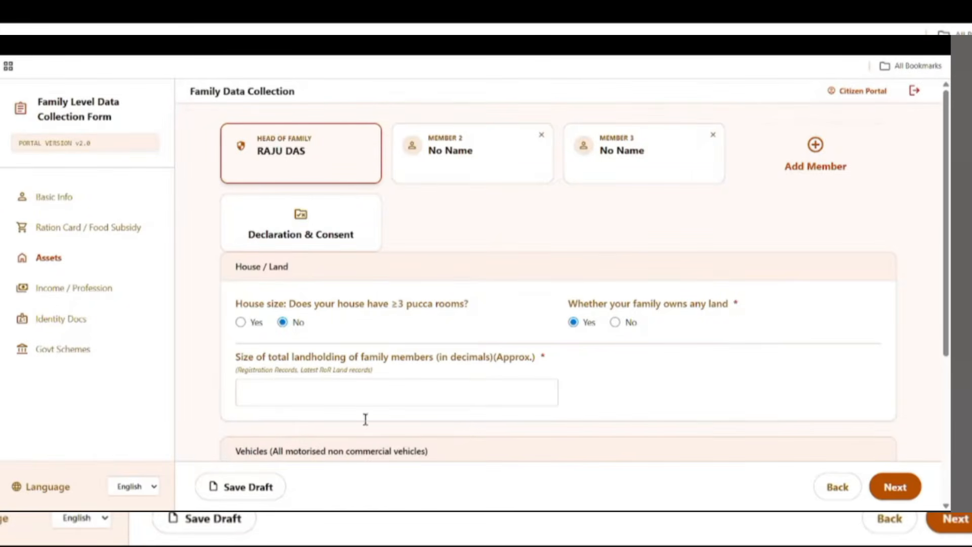
pyautogui.moveTo(229, 360); pyautogui.dragTo(436, 363)
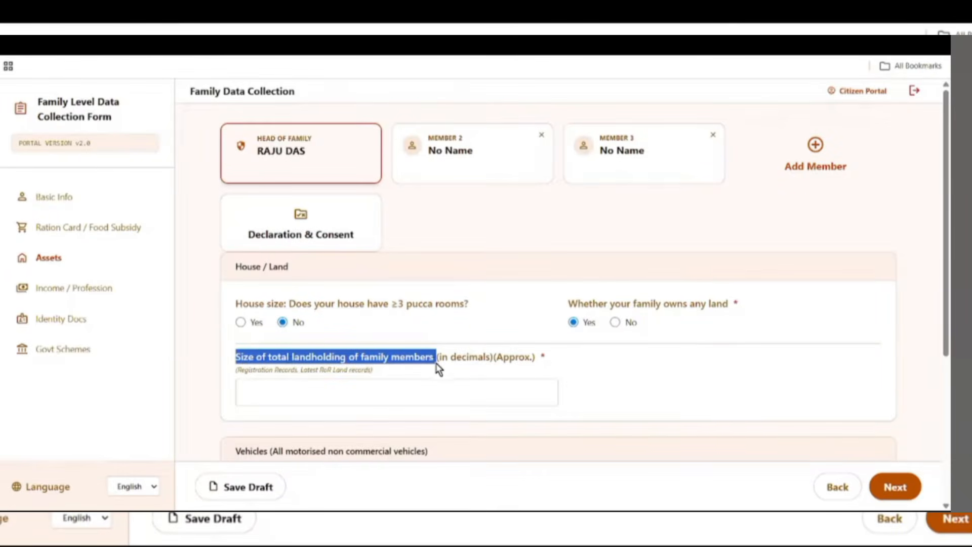
pyautogui.click(264, 390)
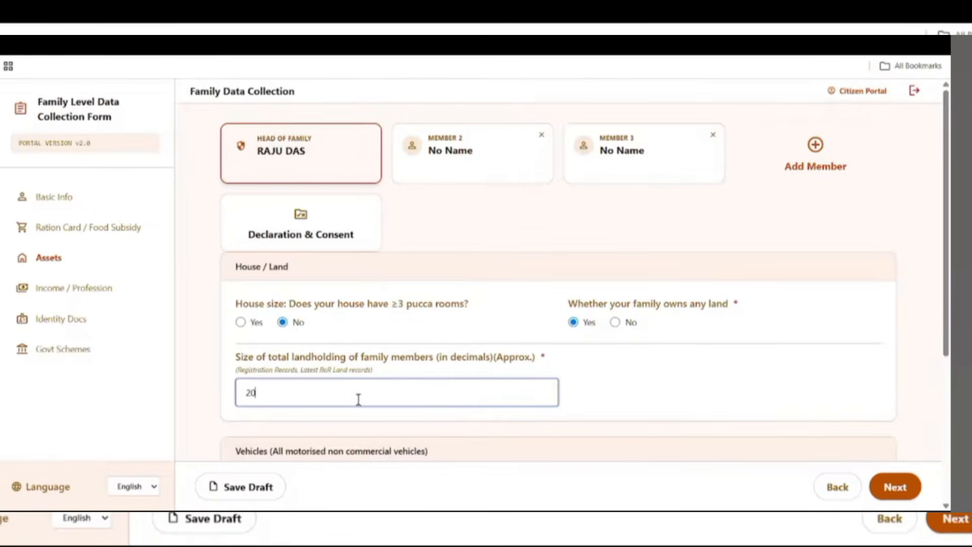
# - Answer No to owning a non-commercial motorized four-wheeler
pyautogui.scroll(-5, 570, 396)
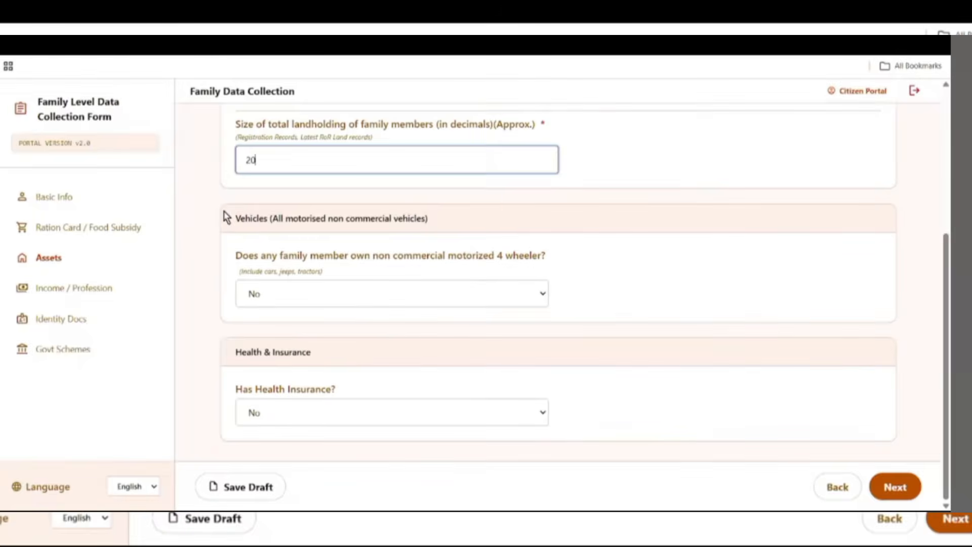
pyautogui.moveTo(230, 218); pyautogui.dragTo(333, 219)
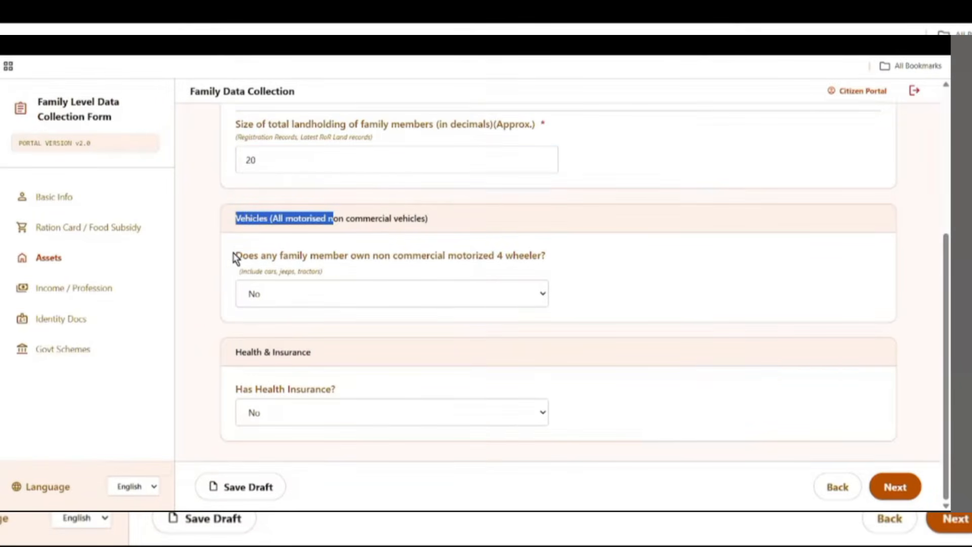
pyautogui.moveTo(233, 256); pyautogui.dragTo(561, 262)
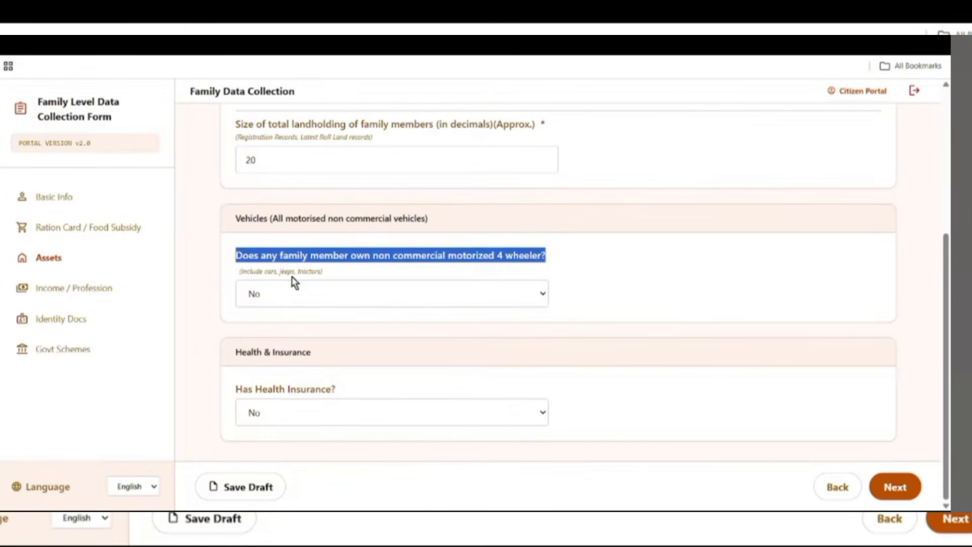
pyautogui.click(250, 295)
pyautogui.click(271, 333)
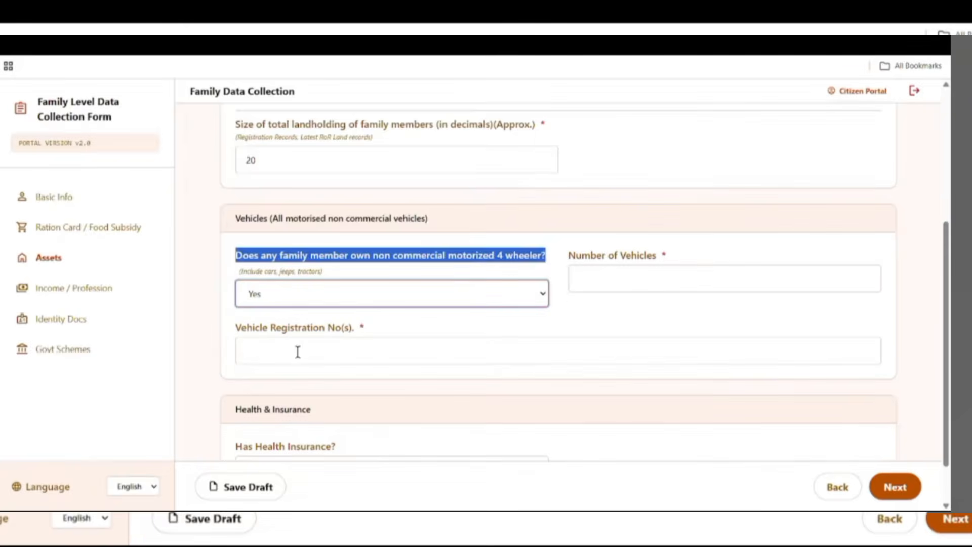
pyautogui.moveTo(565, 255); pyautogui.dragTo(669, 259)
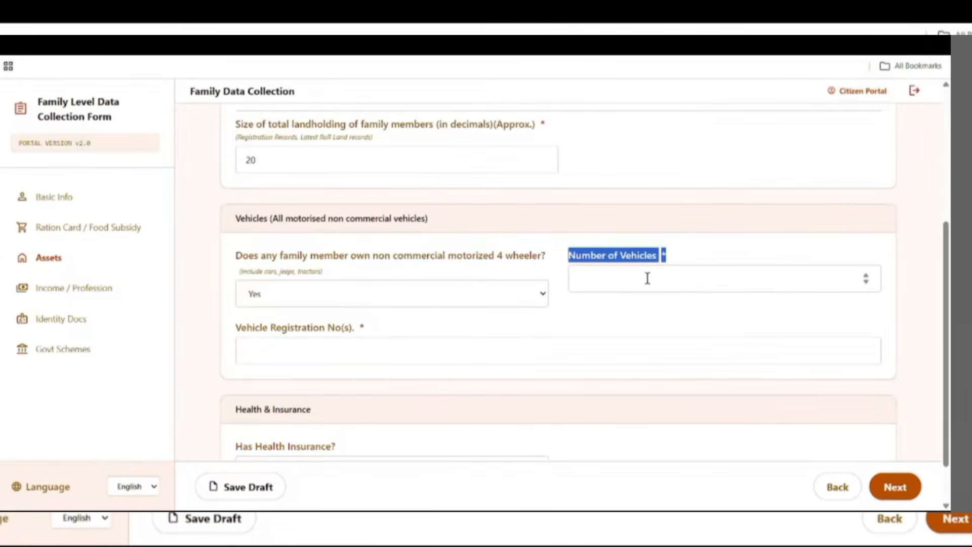
pyautogui.moveTo(241, 328); pyautogui.dragTo(358, 325)
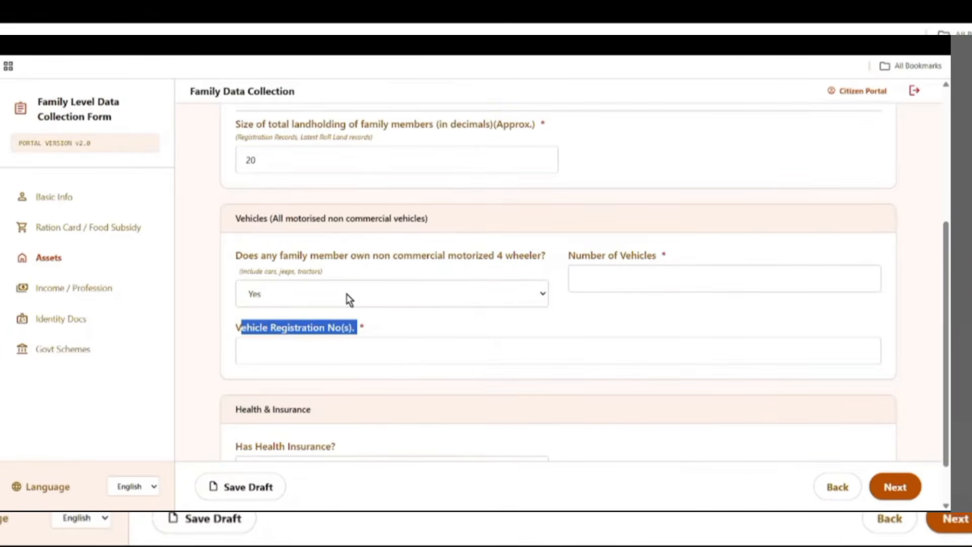
pyautogui.click(348, 299)
pyautogui.click(278, 317)
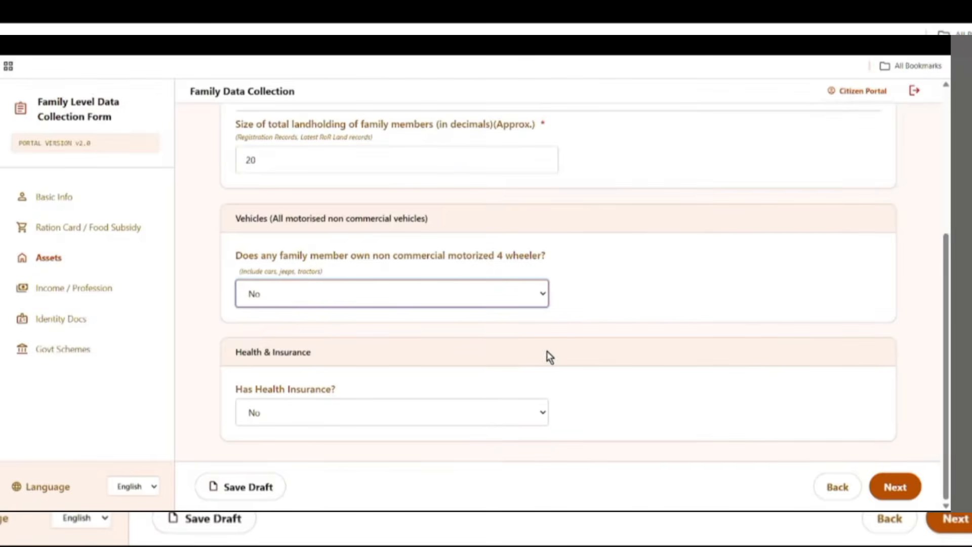
pyautogui.moveTo(234, 351); pyautogui.dragTo(334, 367)
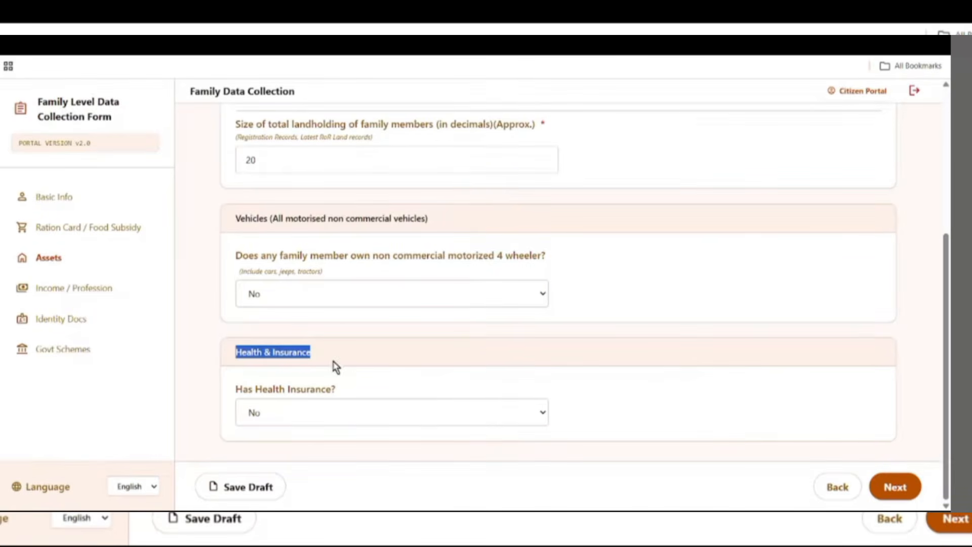
pyautogui.moveTo(236, 391); pyautogui.dragTo(342, 395)
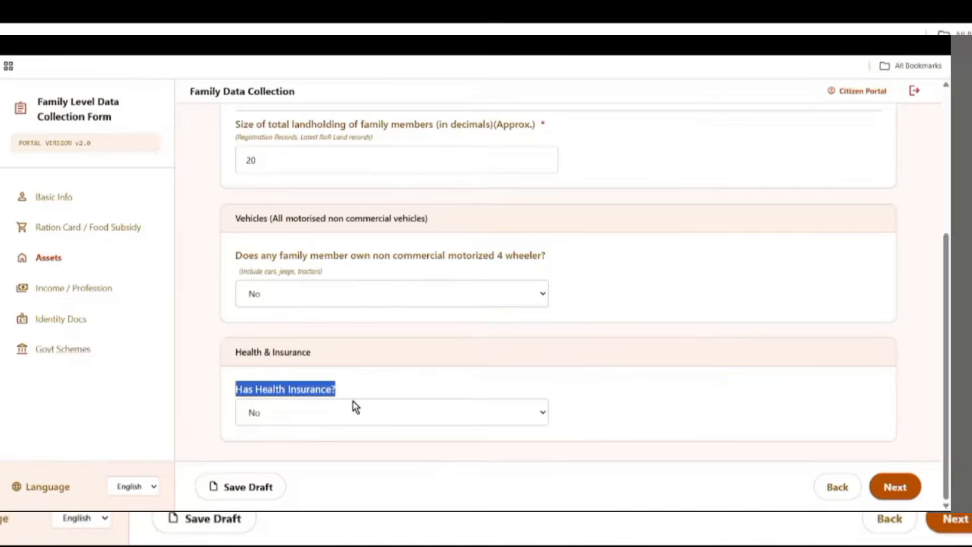
# - Answer Yes to health insurance and set the insurance type to Government
pyautogui.click(318, 413)
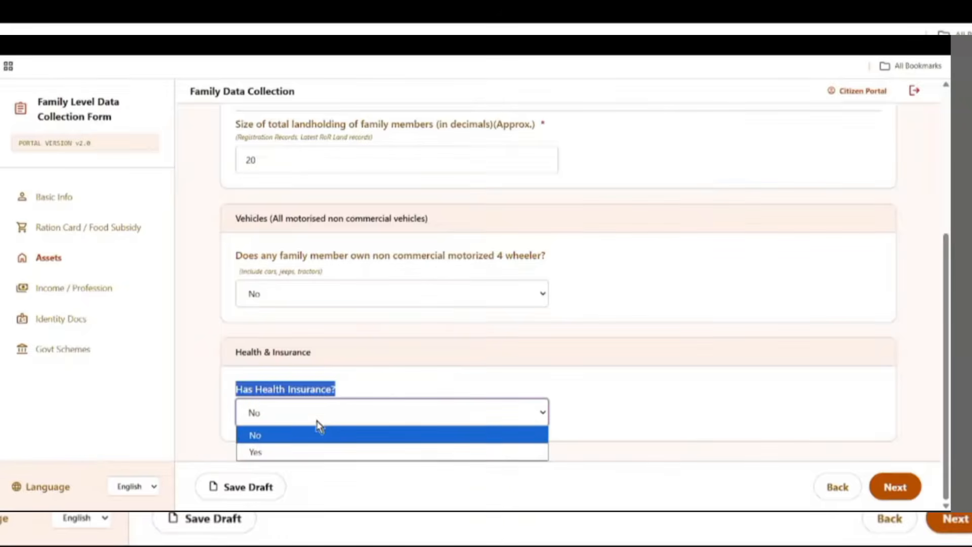
pyautogui.click(294, 454)
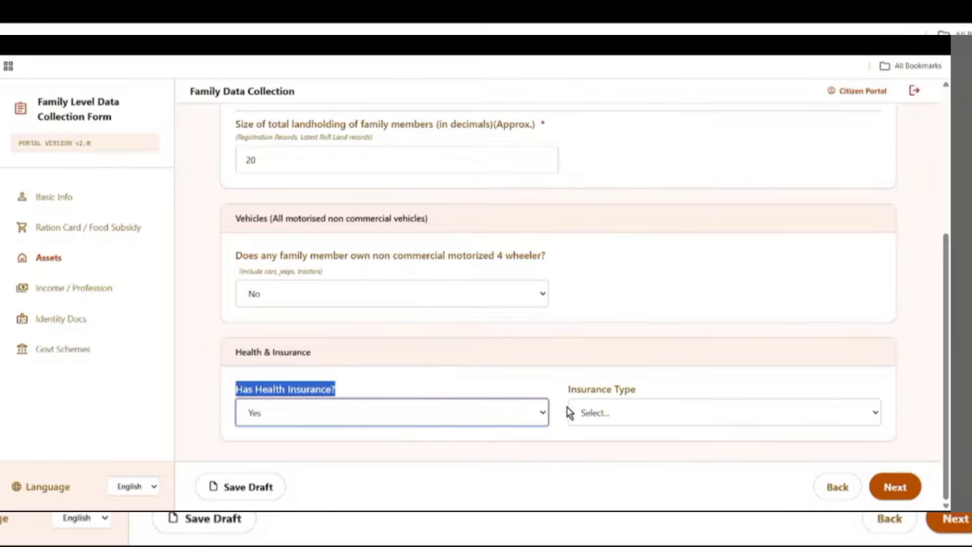
pyautogui.click(623, 416)
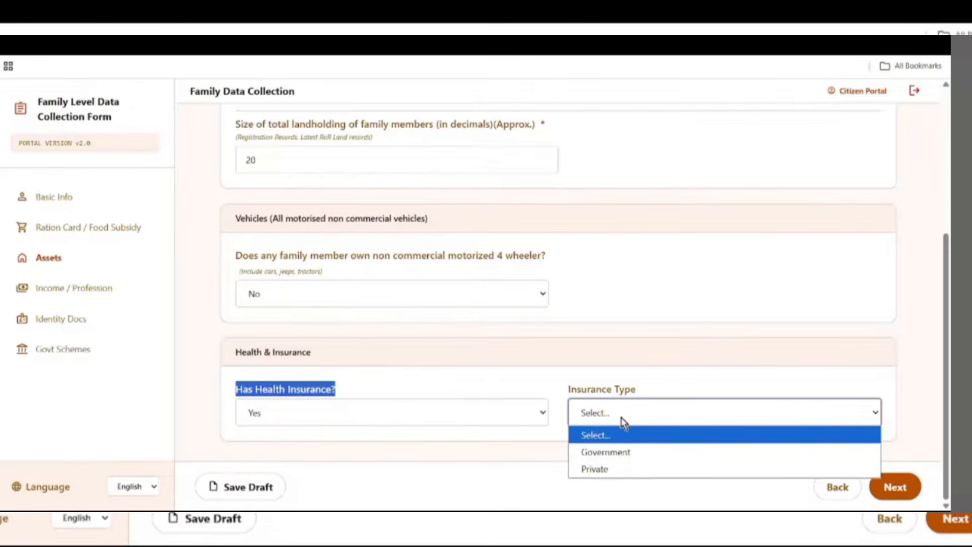
pyautogui.click(625, 453)
# - Choose Swasthya Sathi as the government scheme, enter the URN and save the draft
pyautogui.scroll(-2, 433, 390)
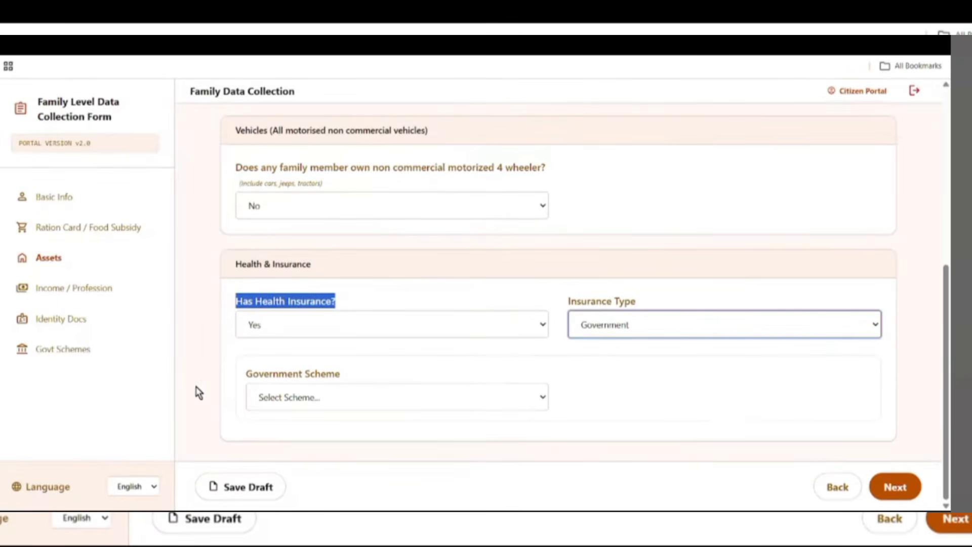
pyautogui.moveTo(247, 377); pyautogui.dragTo(350, 380)
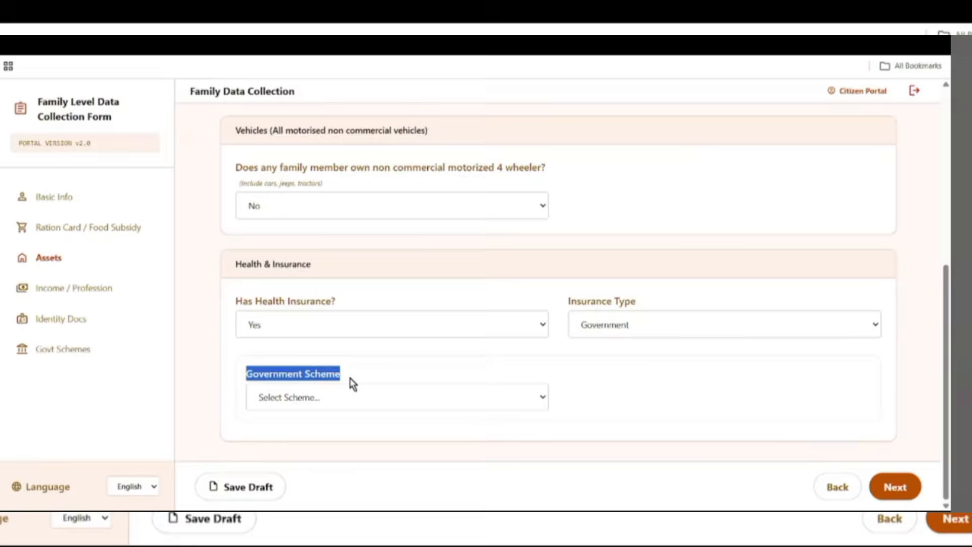
pyautogui.click(366, 399)
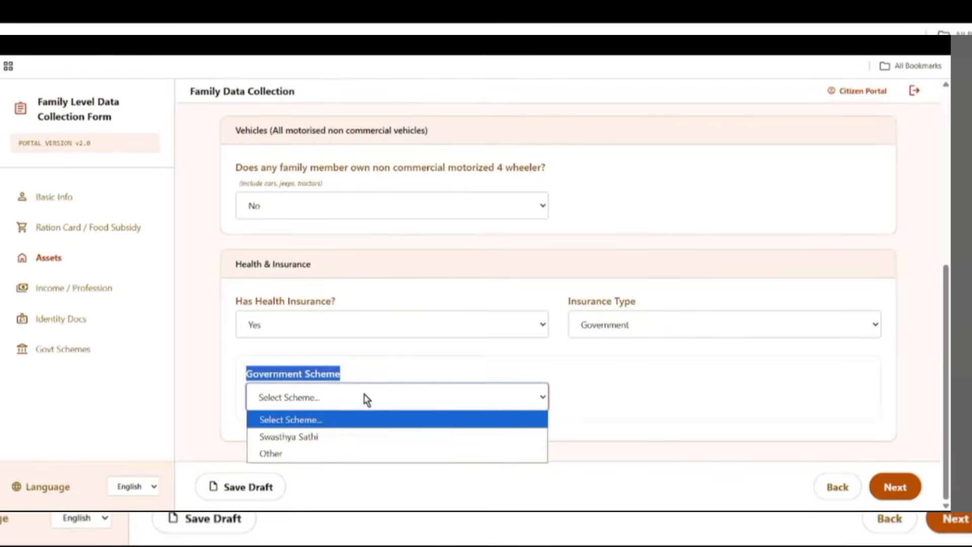
pyautogui.click(307, 437)
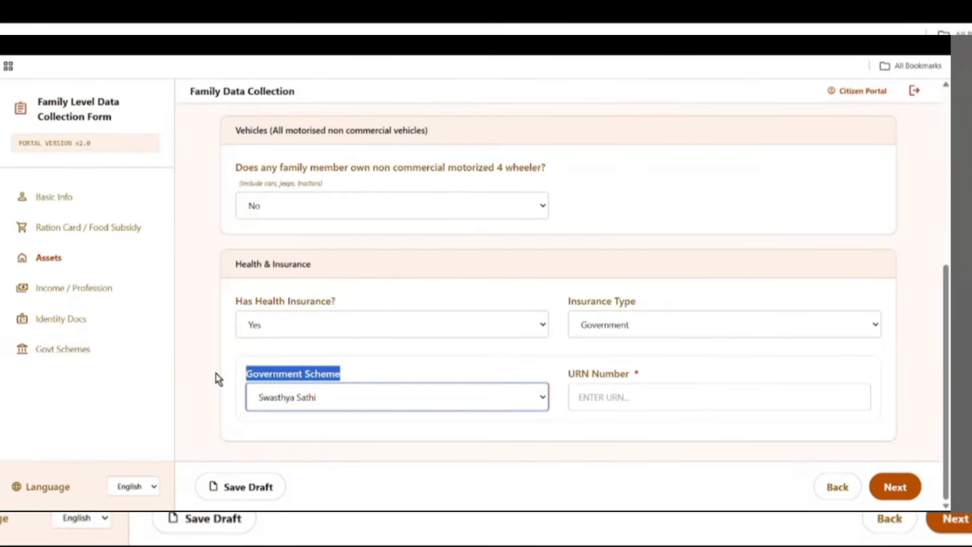
pyautogui.moveTo(567, 377); pyautogui.dragTo(653, 384)
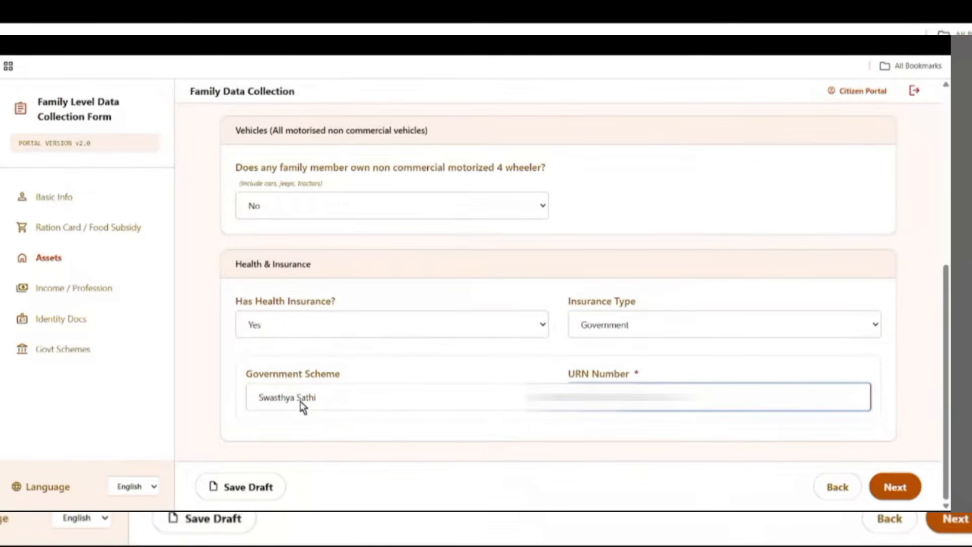
pyautogui.click(248, 487)
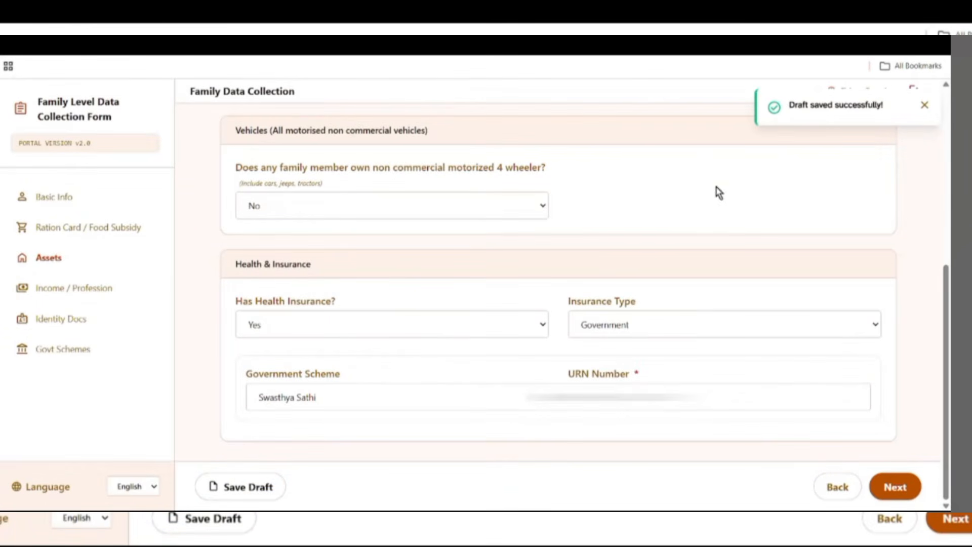
# - Move to Income / Profession and answer No to paying income tax
pyautogui.click(895, 487)
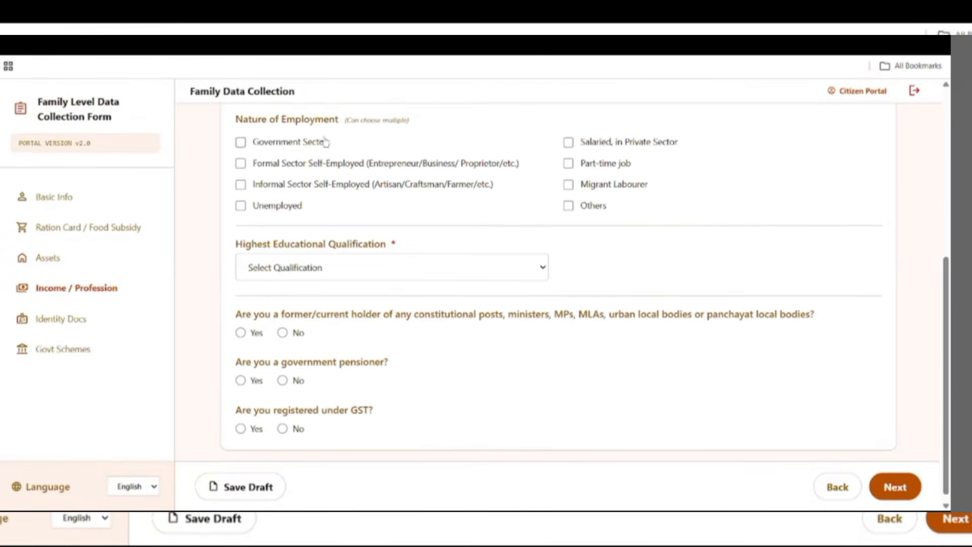
pyautogui.scroll(5, 284, 226)
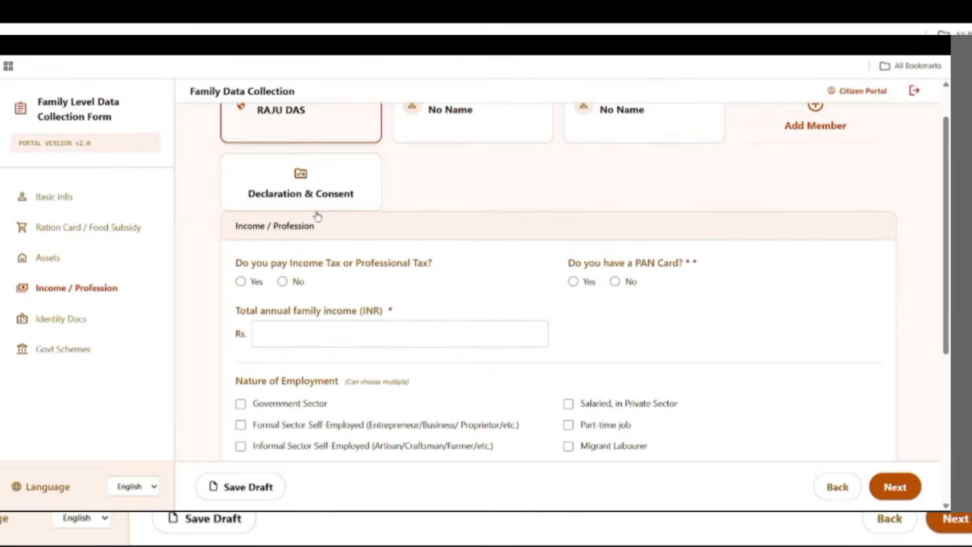
pyautogui.scroll(-1, 294, 215)
pyautogui.moveTo(231, 211); pyautogui.dragTo(314, 214)
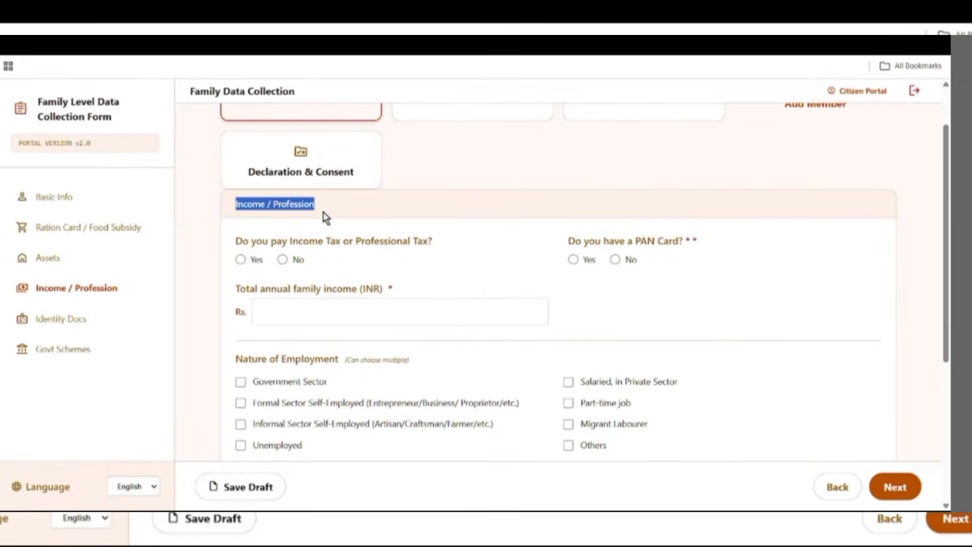
pyautogui.moveTo(236, 243); pyautogui.dragTo(440, 253)
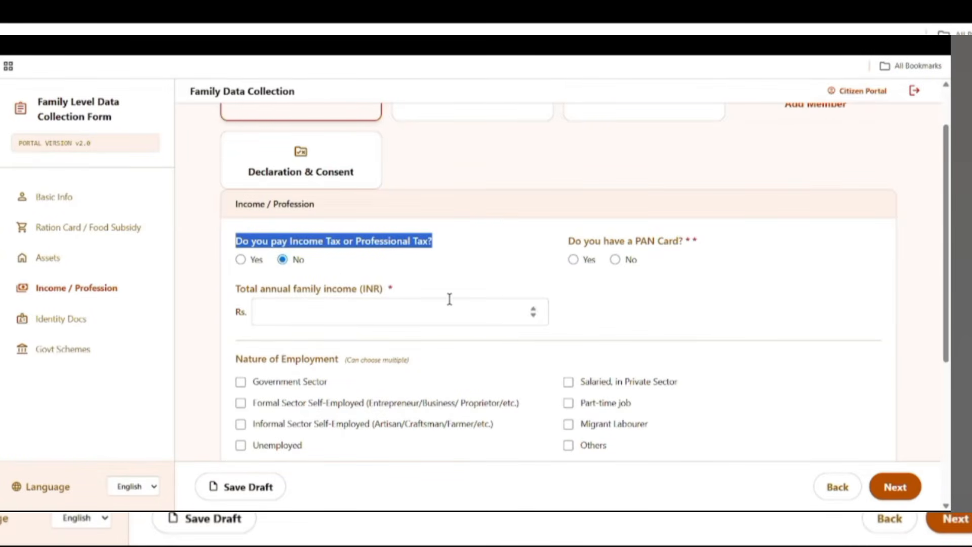
pyautogui.moveTo(562, 241); pyautogui.dragTo(681, 247)
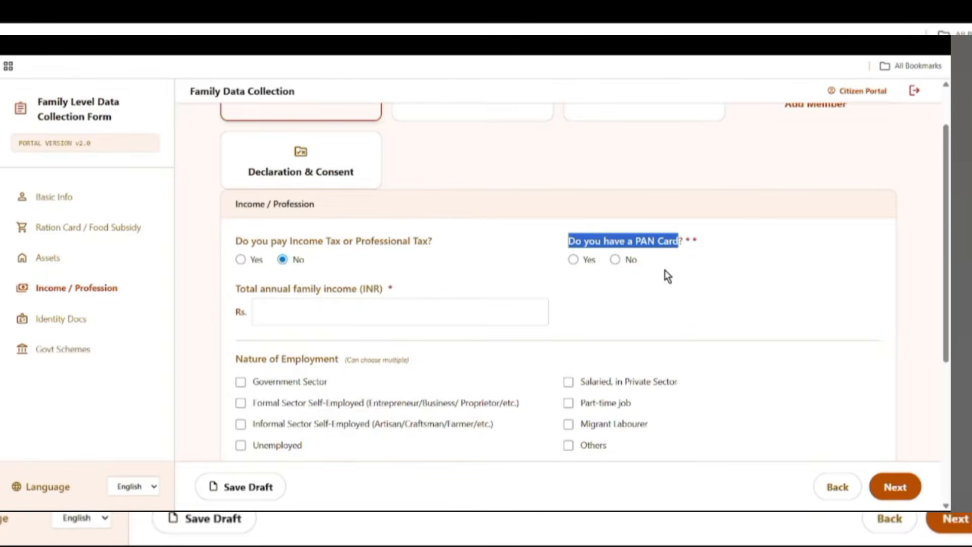
# - Set PAN Card to No and enter 150000 as total annual family income
pyautogui.click(581, 262)
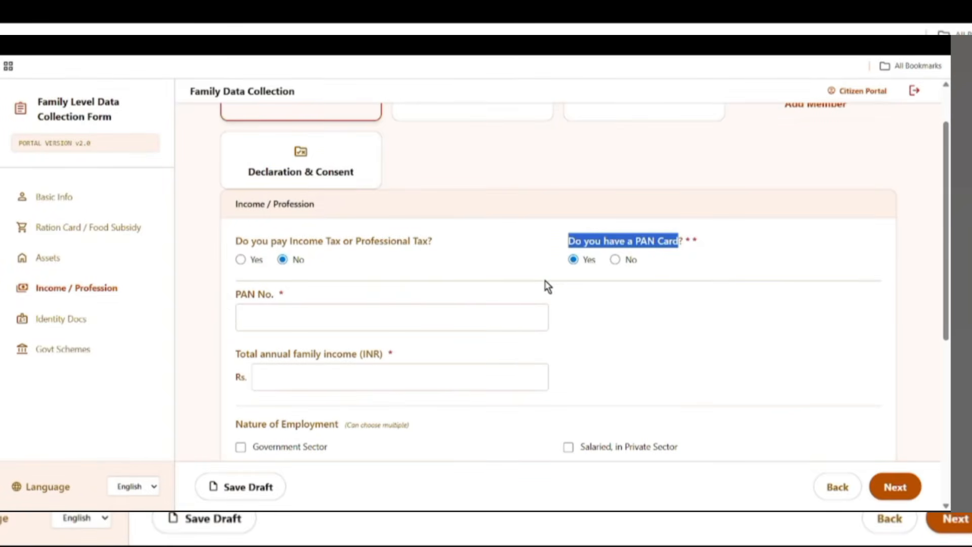
pyautogui.moveTo(224, 298); pyautogui.dragTo(313, 292)
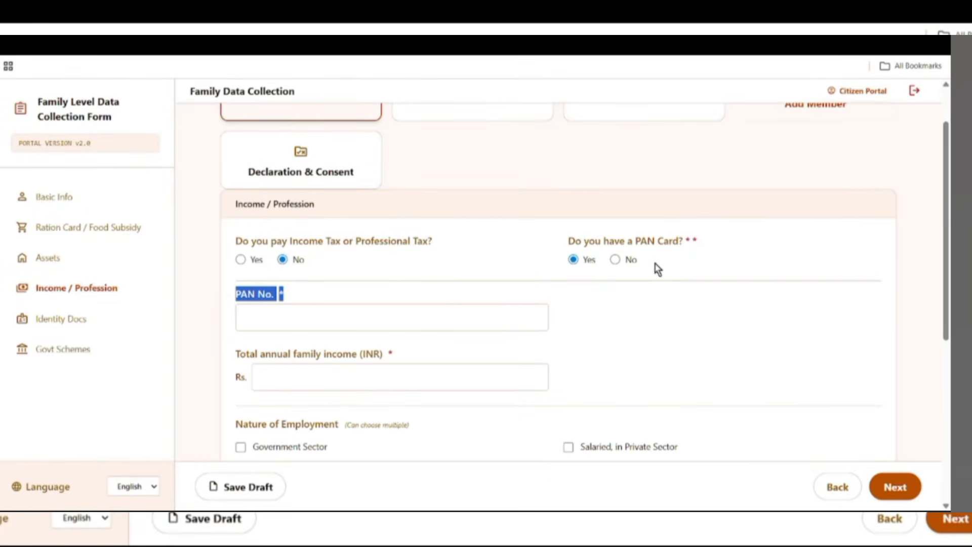
pyautogui.moveTo(584, 237); pyautogui.dragTo(694, 243)
pyautogui.click(614, 261)
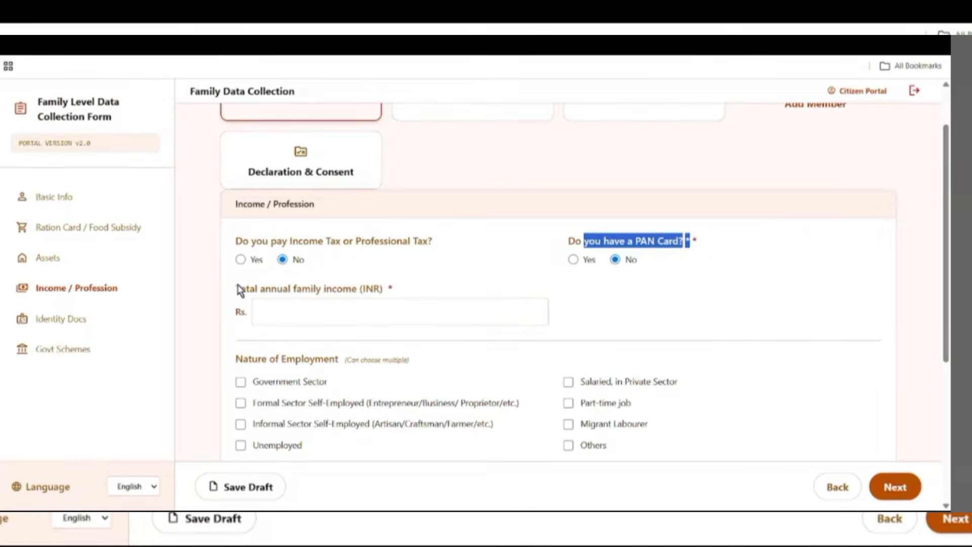
pyautogui.moveTo(236, 289); pyautogui.dragTo(392, 290)
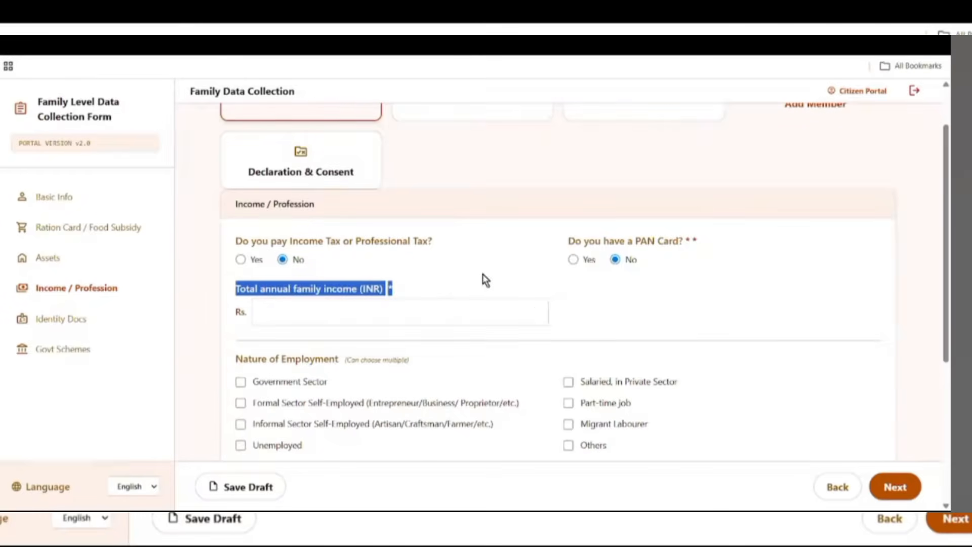
pyautogui.click(310, 318)
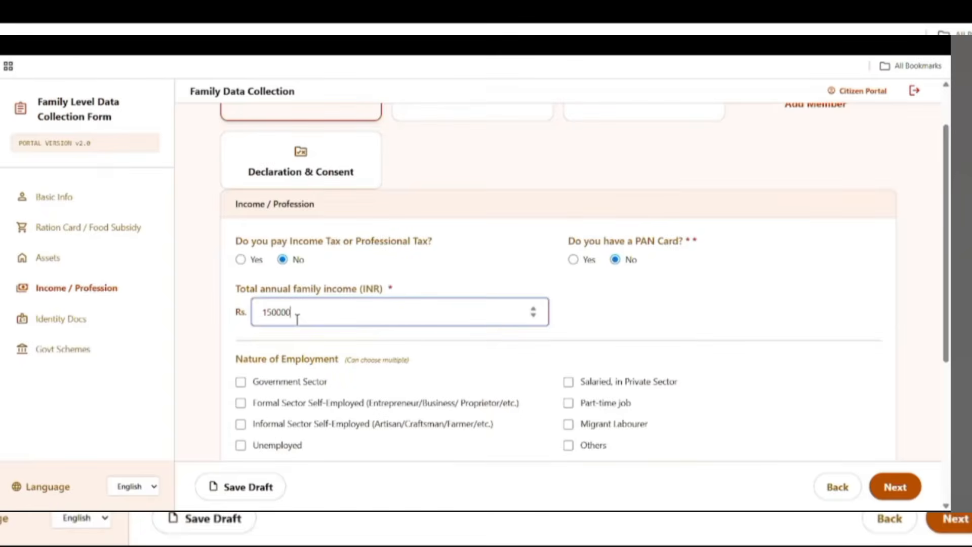
pyautogui.scroll(-3, 380, 324)
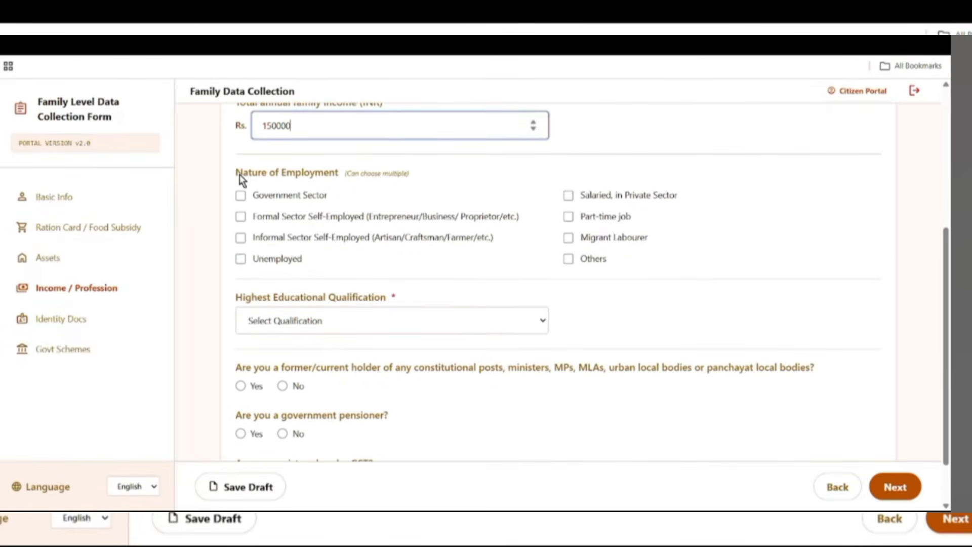
# - Tick Others for Nature of Employment and pick Lower than 10th as highest qualification
pyautogui.moveTo(239, 174); pyautogui.dragTo(335, 178)
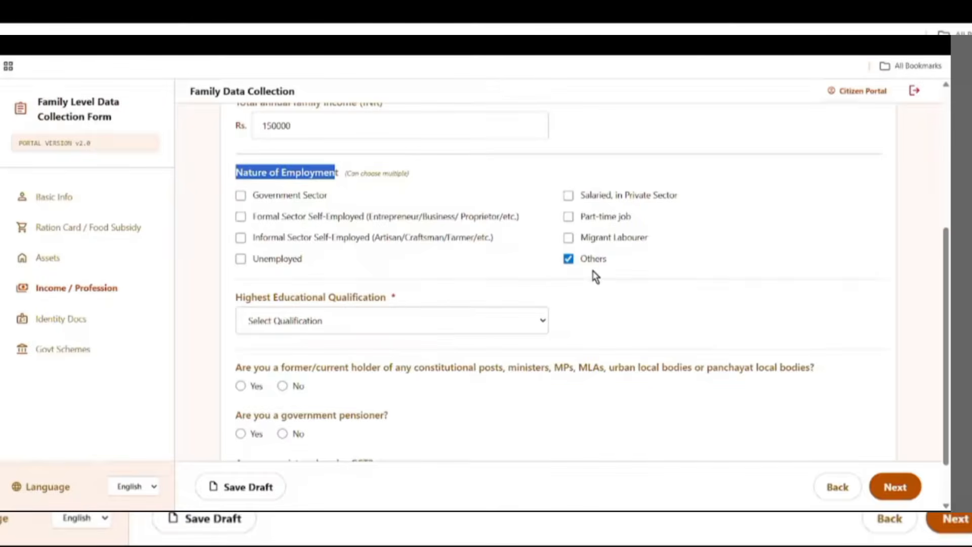
pyautogui.moveTo(229, 304); pyautogui.dragTo(520, 310)
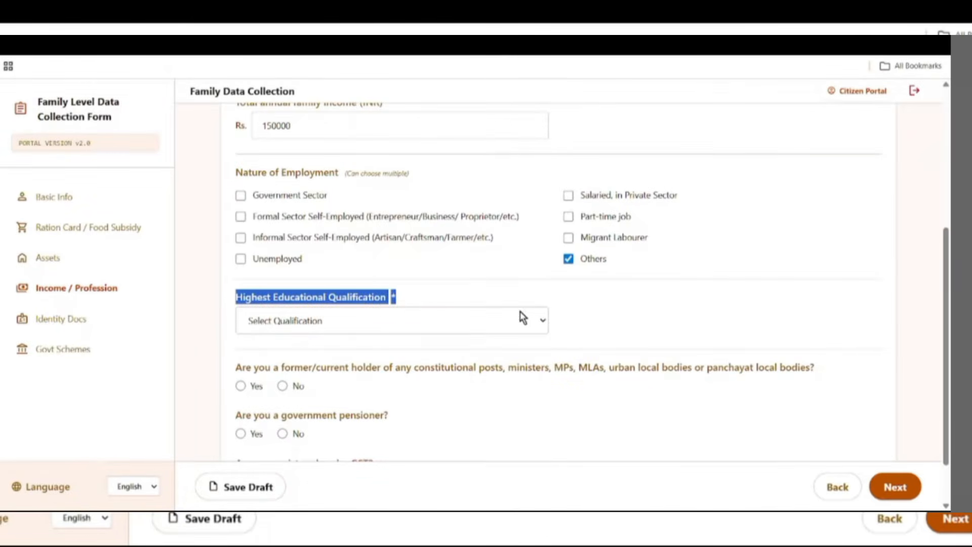
pyautogui.click(371, 316)
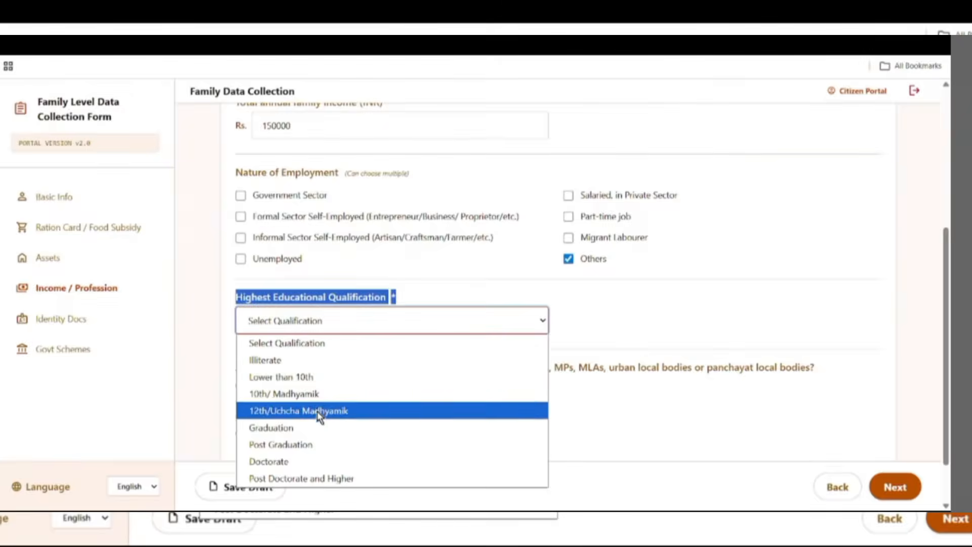
pyautogui.click(300, 377)
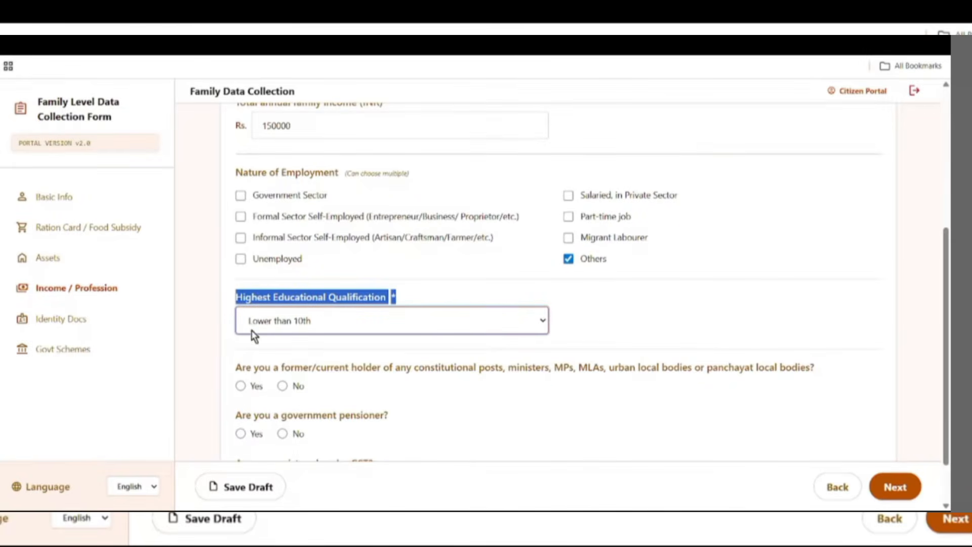
pyautogui.scroll(-1, 457, 356)
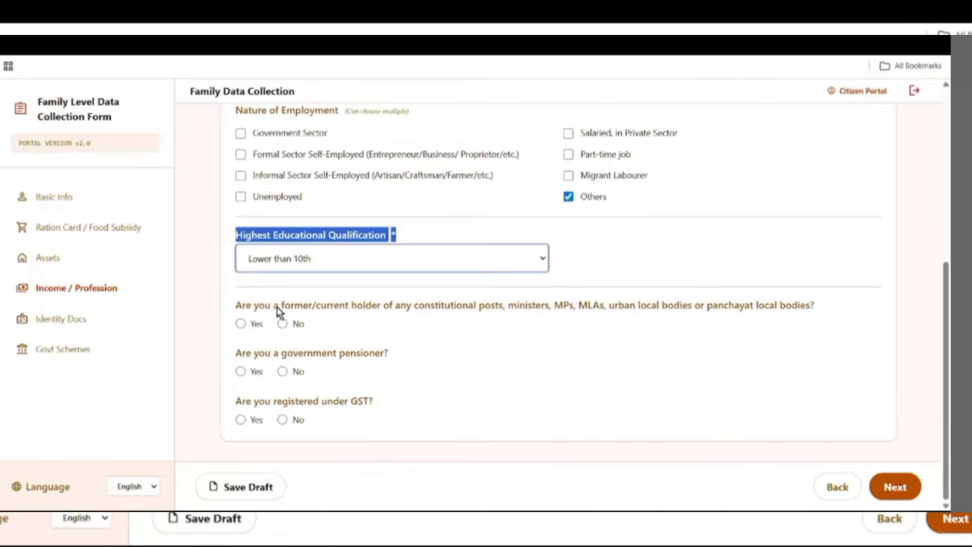
# - Answer No to holding constitutional posts and to being a government pensioner
pyautogui.moveTo(278, 308); pyautogui.dragTo(407, 321)
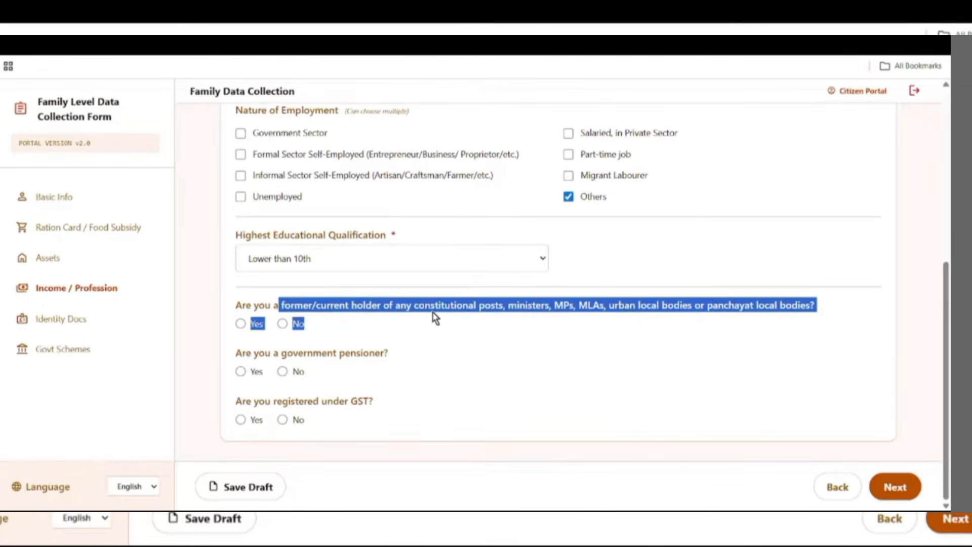
pyautogui.click(577, 342)
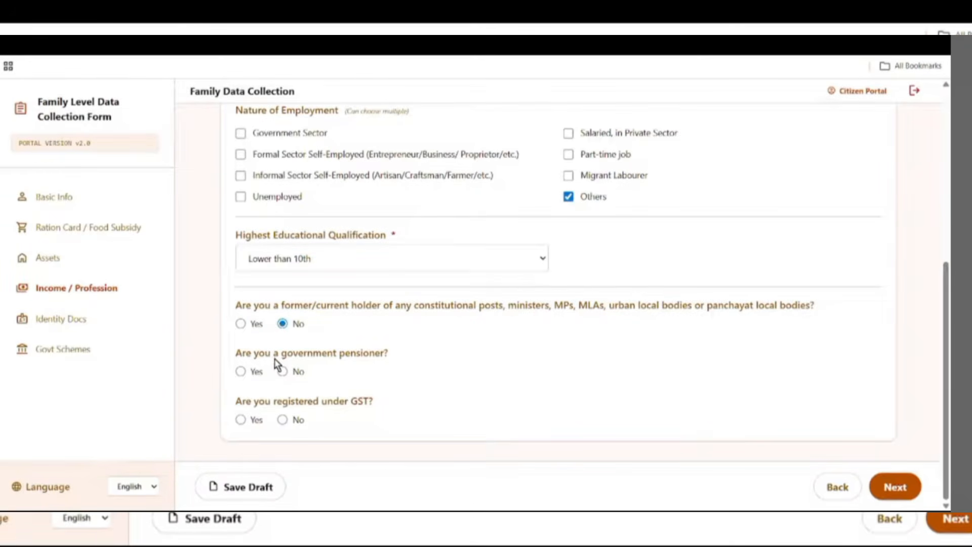
pyautogui.moveTo(259, 352); pyautogui.dragTo(372, 360)
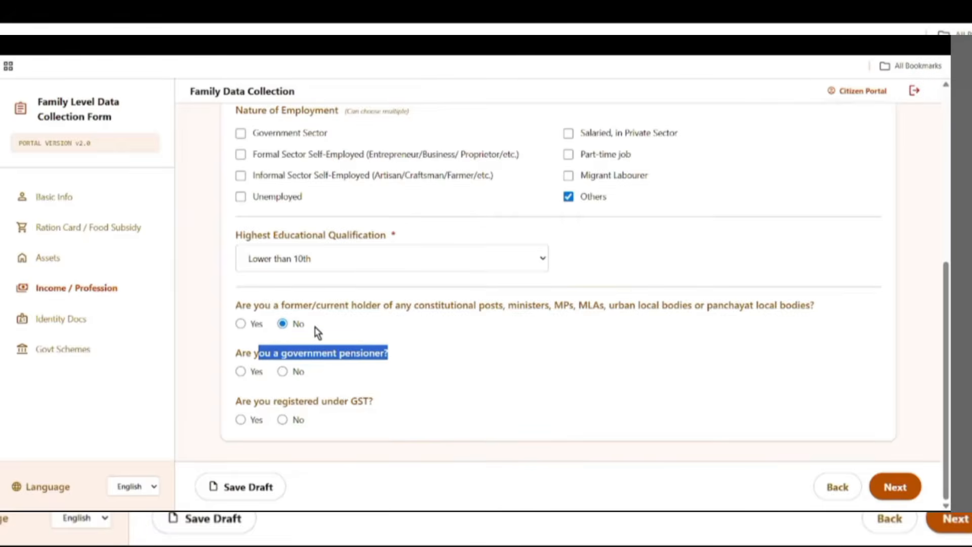
pyautogui.moveTo(239, 348); pyautogui.dragTo(393, 363)
pyautogui.click(419, 362)
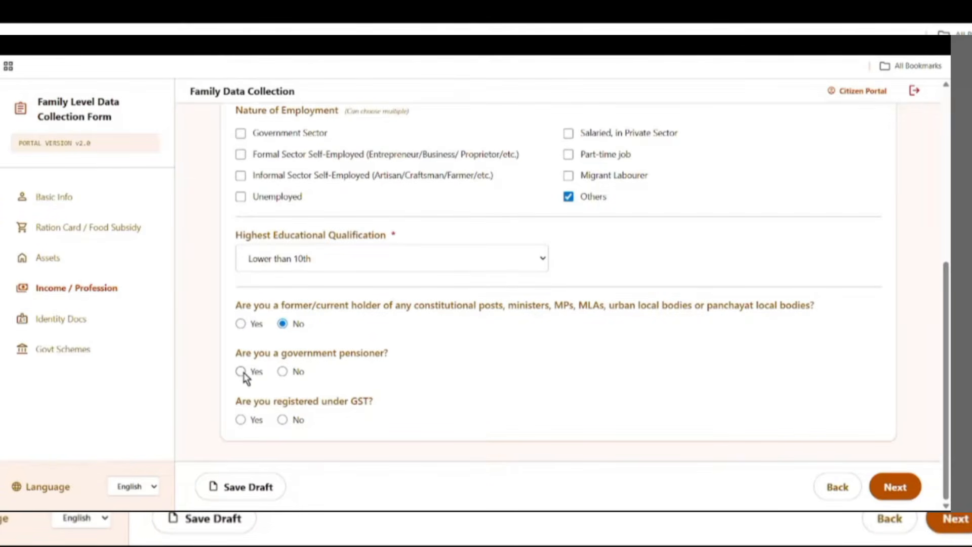
pyautogui.click(282, 373)
# - Set GST registration to No and save the draft
pyautogui.moveTo(242, 404); pyautogui.dragTo(397, 401)
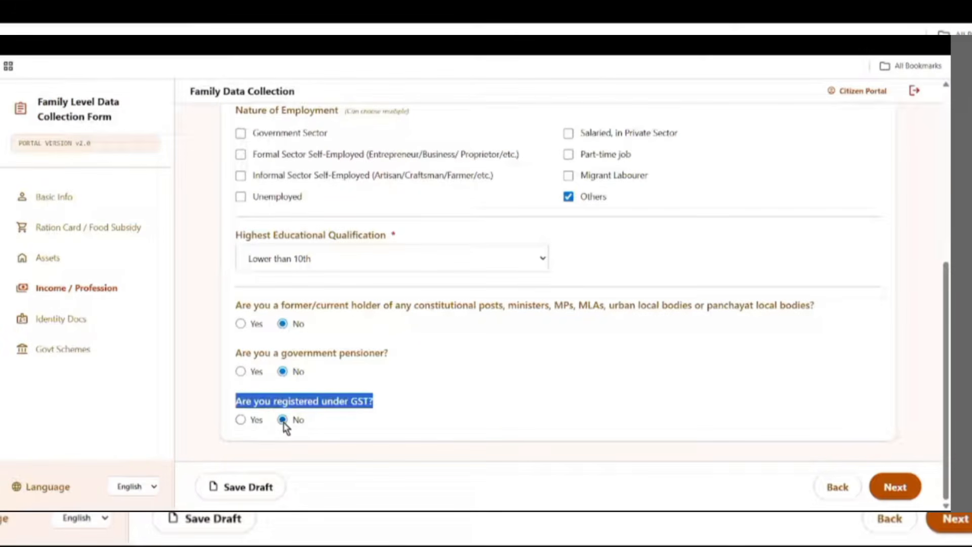
pyautogui.click(250, 421)
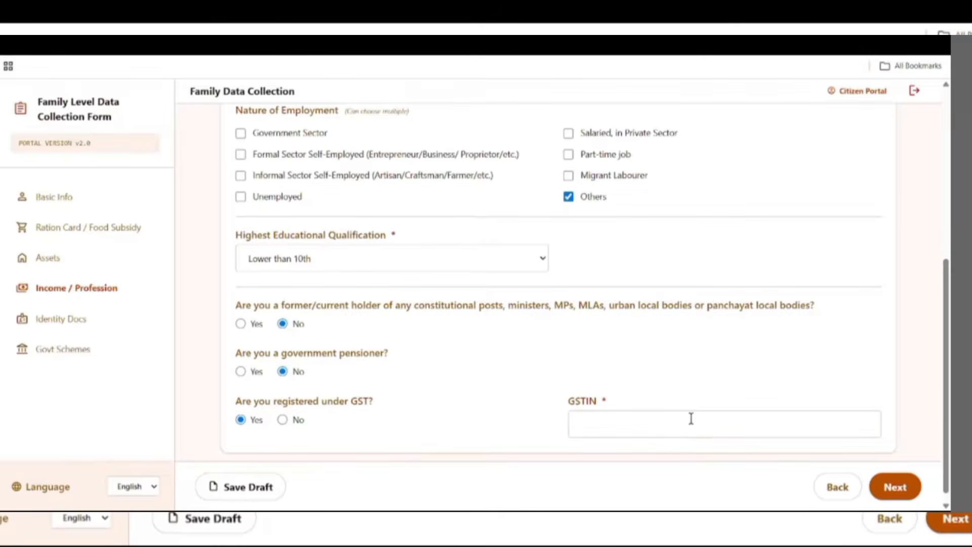
pyautogui.click(286, 419)
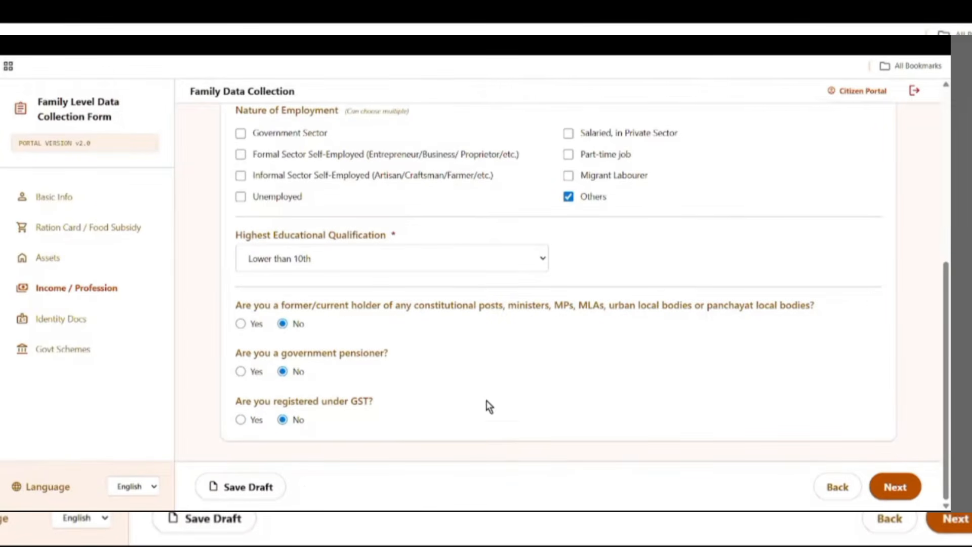
pyautogui.click(239, 488)
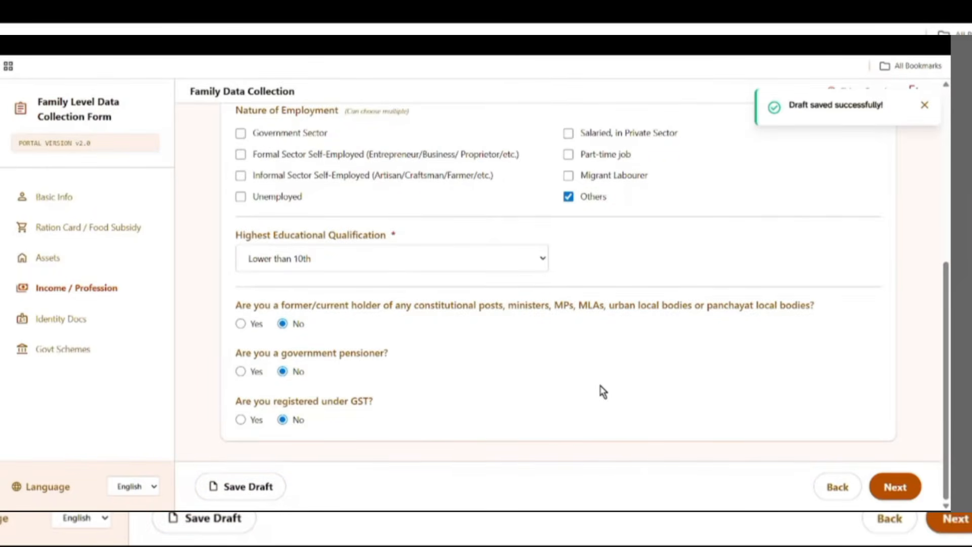
# - Go to Identity Docs and choose the CAA Application Status in its dropdown
pyautogui.click(902, 486)
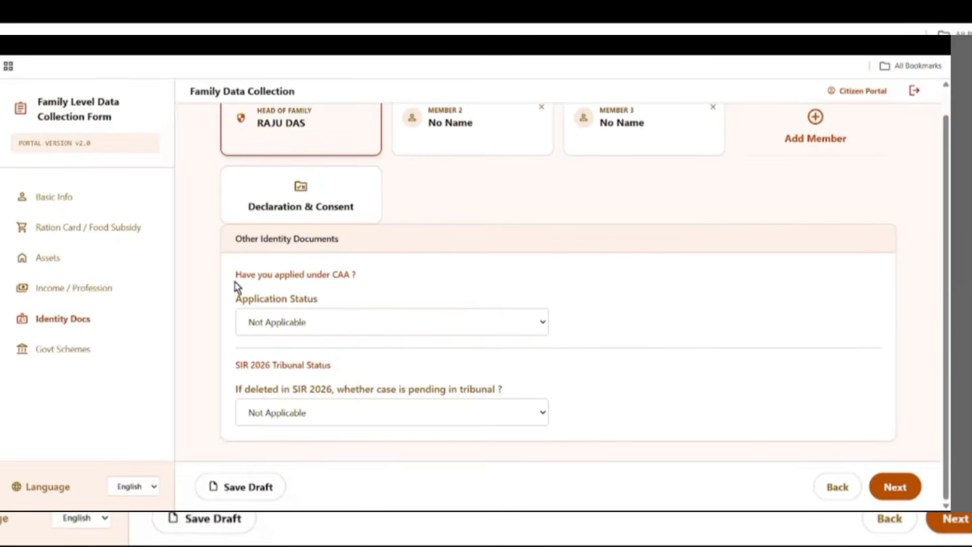
pyautogui.moveTo(243, 275); pyautogui.dragTo(373, 290)
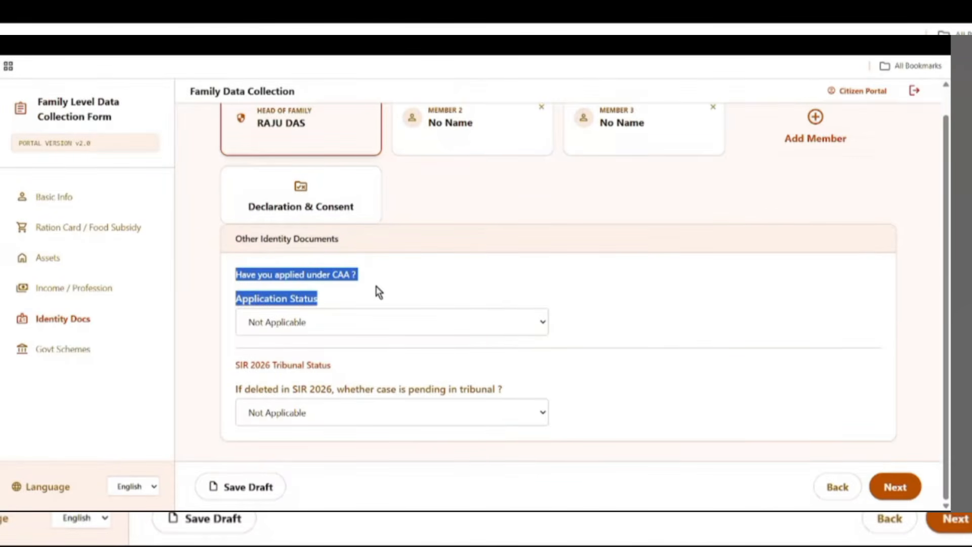
pyautogui.click(404, 292)
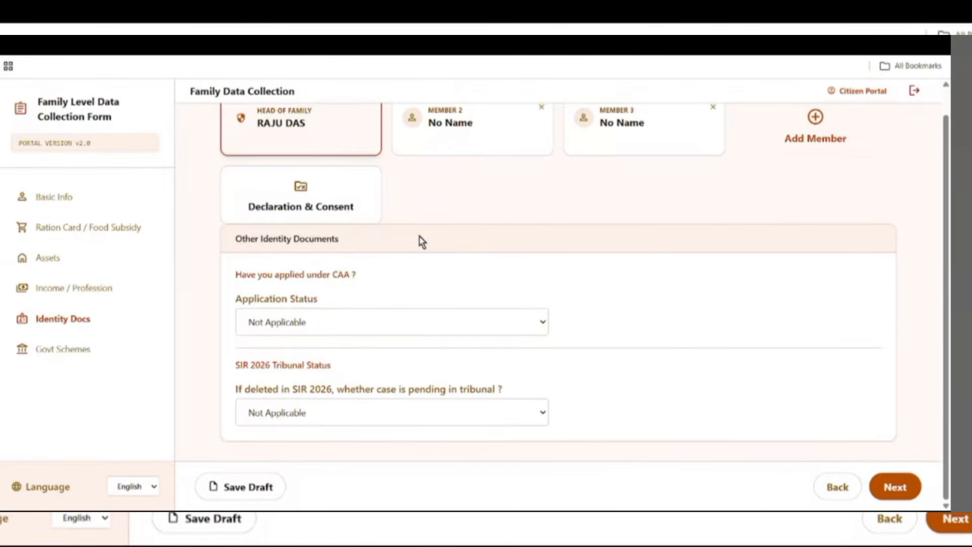
pyautogui.click(306, 327)
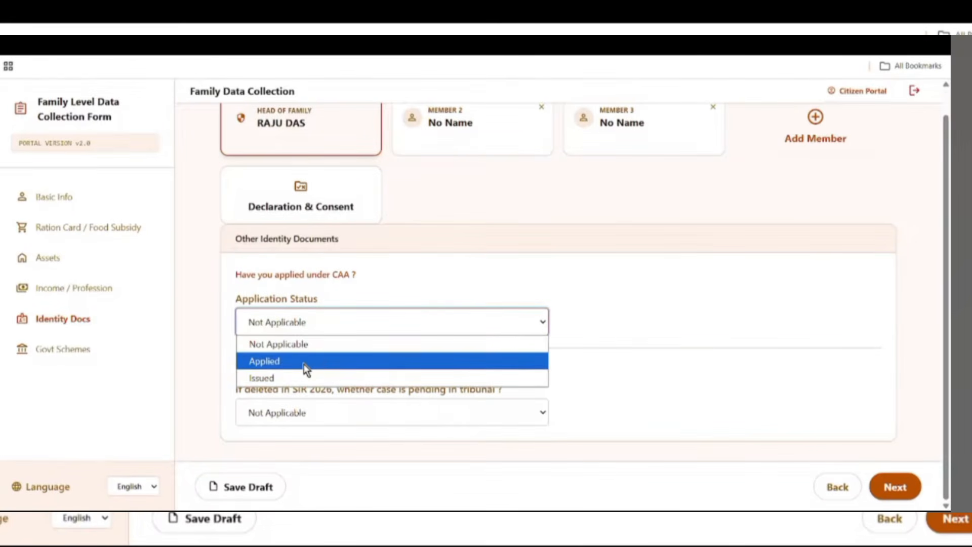
pyautogui.click(300, 377)
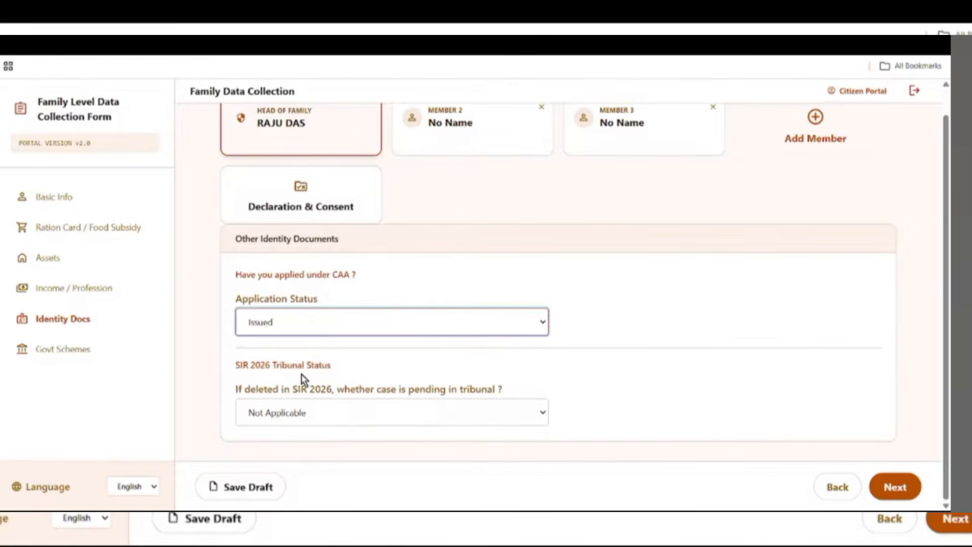
pyautogui.click(308, 327)
pyautogui.click(288, 344)
# - Set the SIR 2026 tribunal pending status to Not Applicable and save the draft
pyautogui.moveTo(231, 371); pyautogui.dragTo(351, 379)
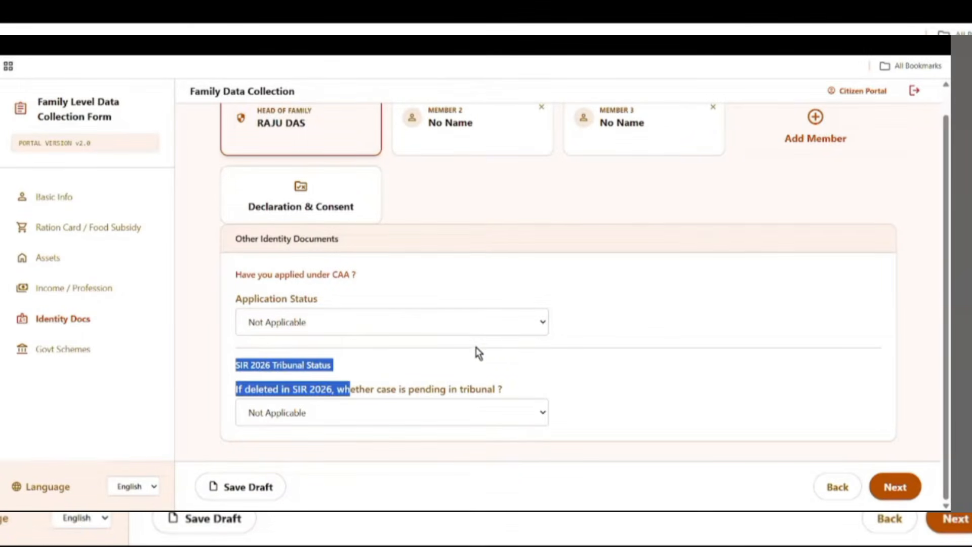
pyautogui.click(484, 367)
pyautogui.moveTo(237, 391); pyautogui.dragTo(333, 402)
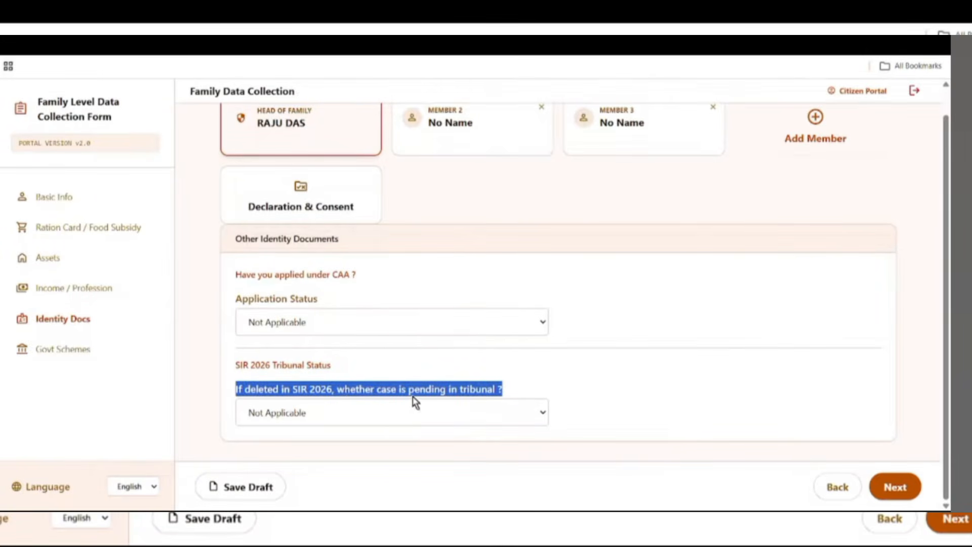
pyautogui.click(591, 366)
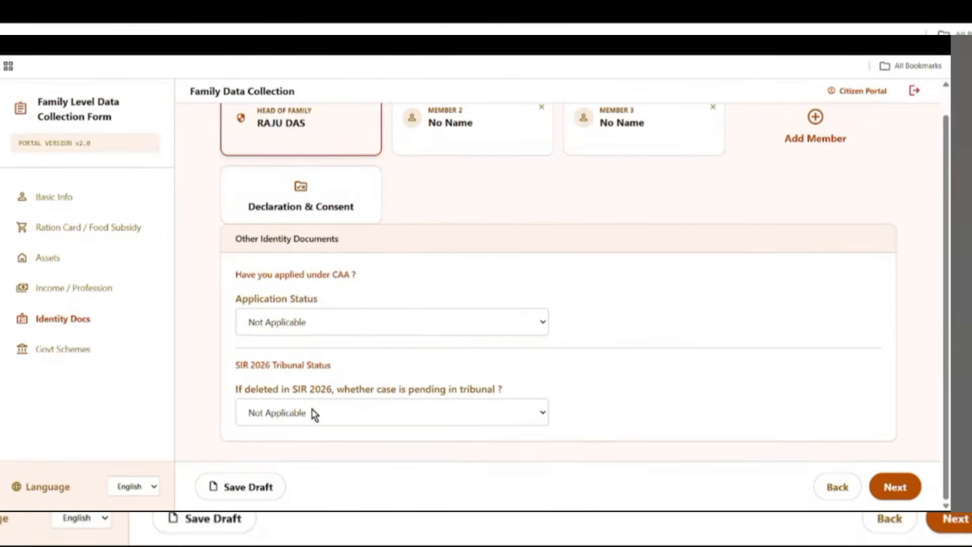
pyautogui.click(301, 416)
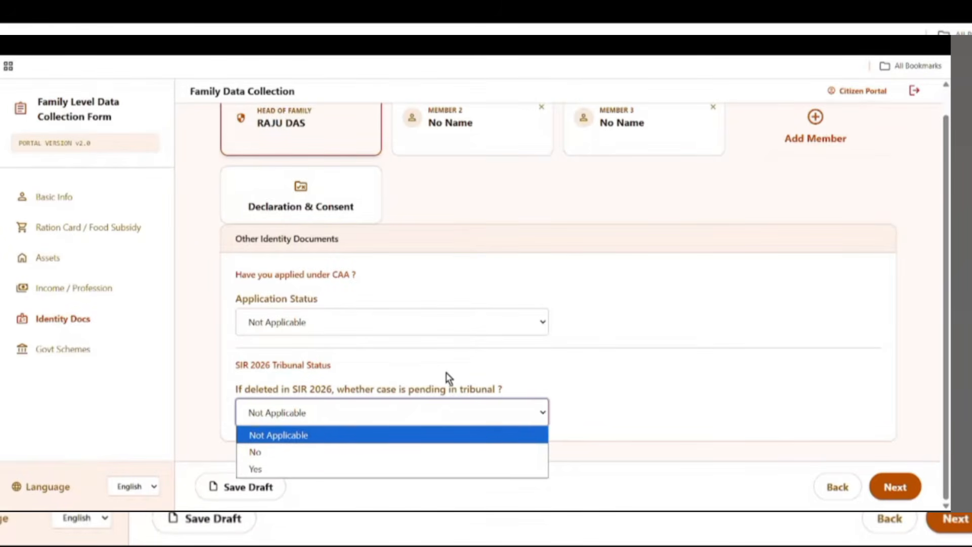
pyautogui.click(282, 431)
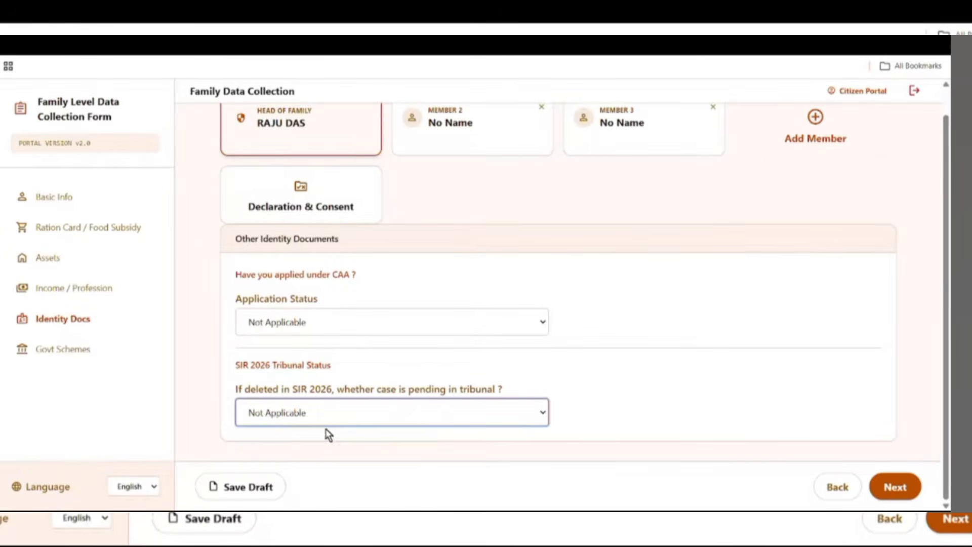
pyautogui.click(248, 489)
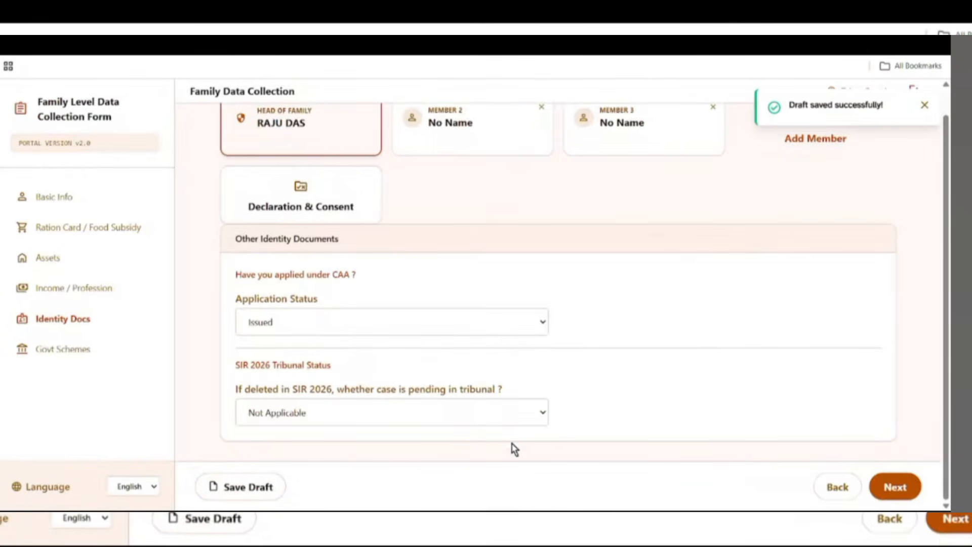
# - Go to Govt Schemes and answer Yes to receiving government scheme benefits via DBT
pyautogui.click(894, 494)
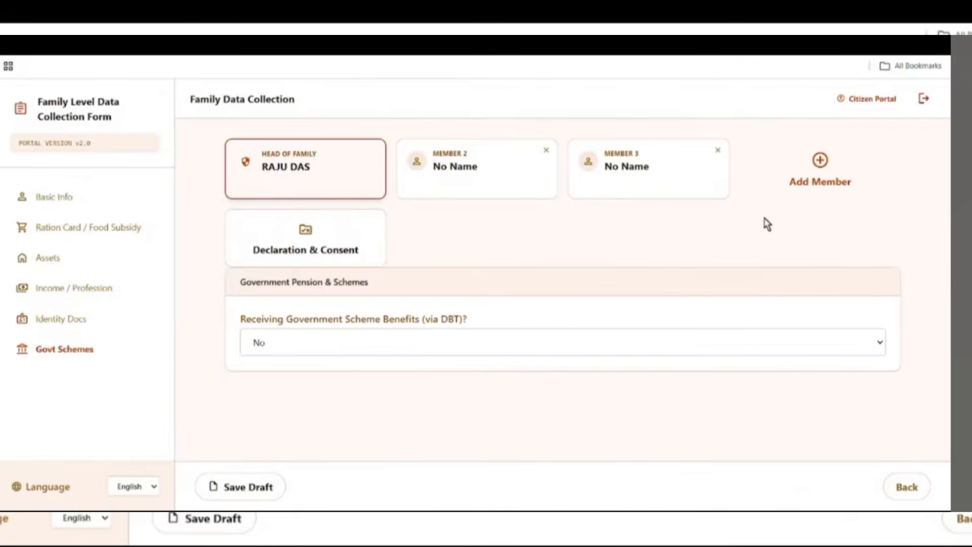
pyautogui.moveTo(229, 318); pyautogui.dragTo(440, 329)
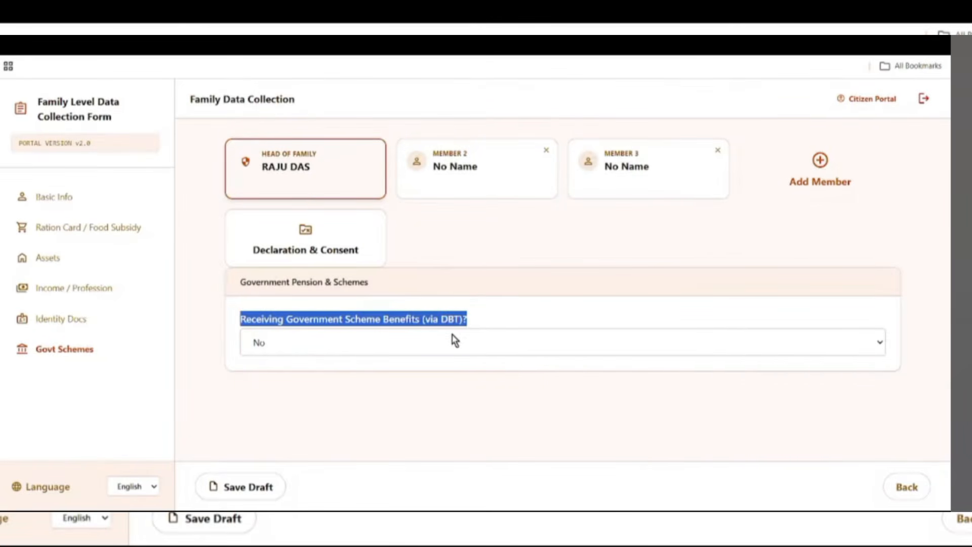
pyautogui.click(302, 346)
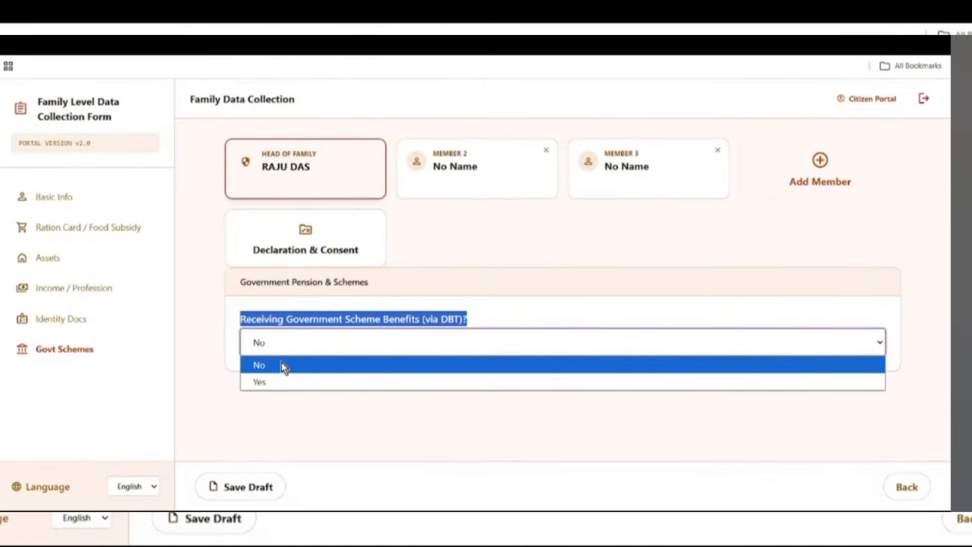
pyautogui.click(285, 381)
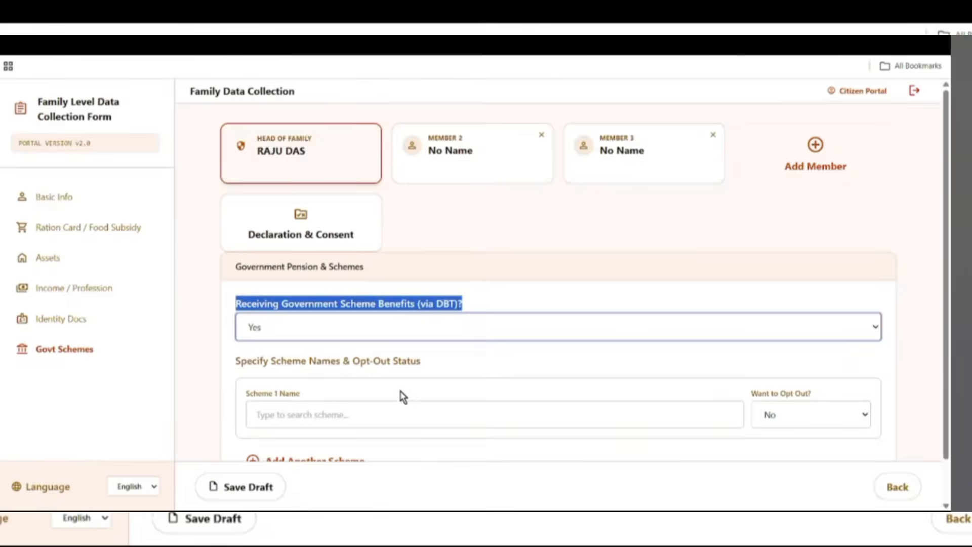
pyautogui.scroll(-1, 405, 390)
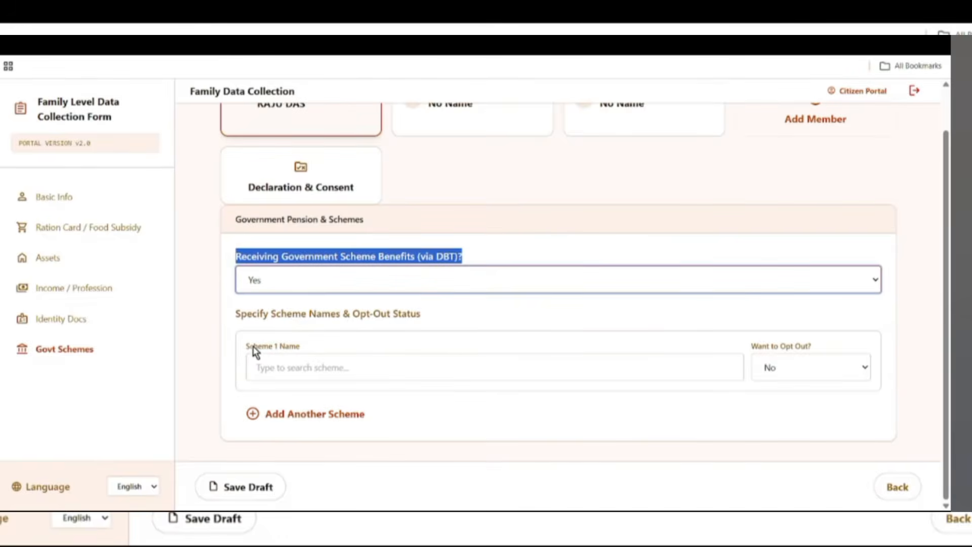
pyautogui.moveTo(245, 345); pyautogui.dragTo(334, 349)
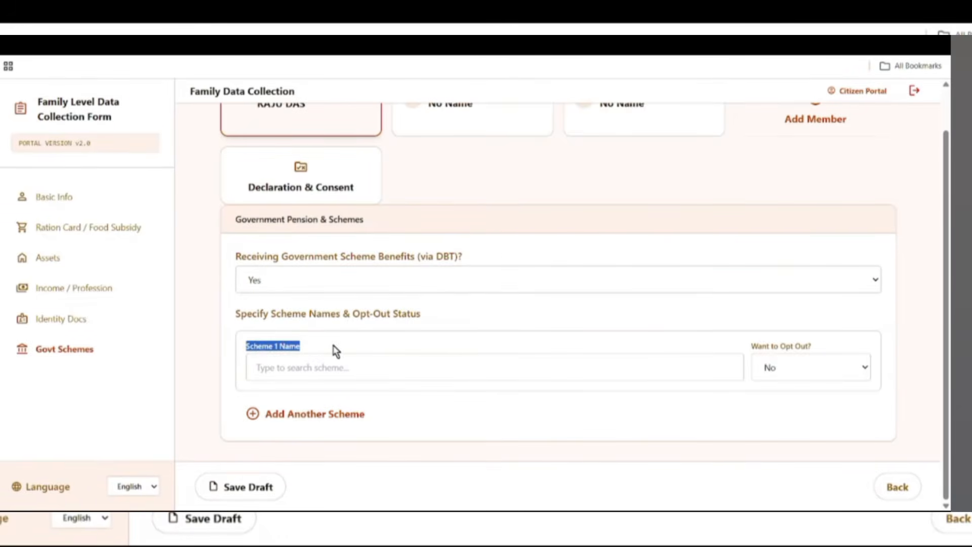
# - Pick Swasthya Sathi from the scheme list as Scheme 1 Name
pyautogui.click(290, 370)
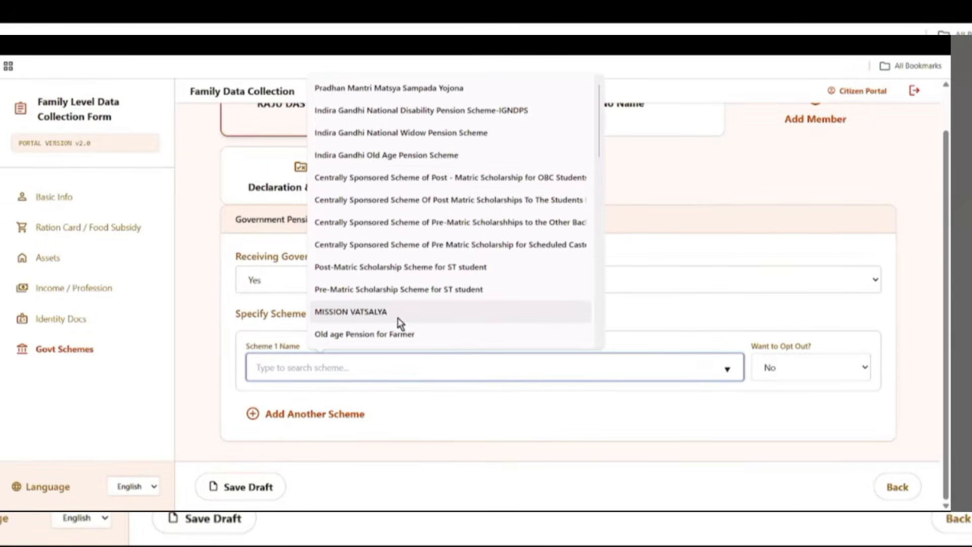
pyautogui.scroll(-10, 435, 311)
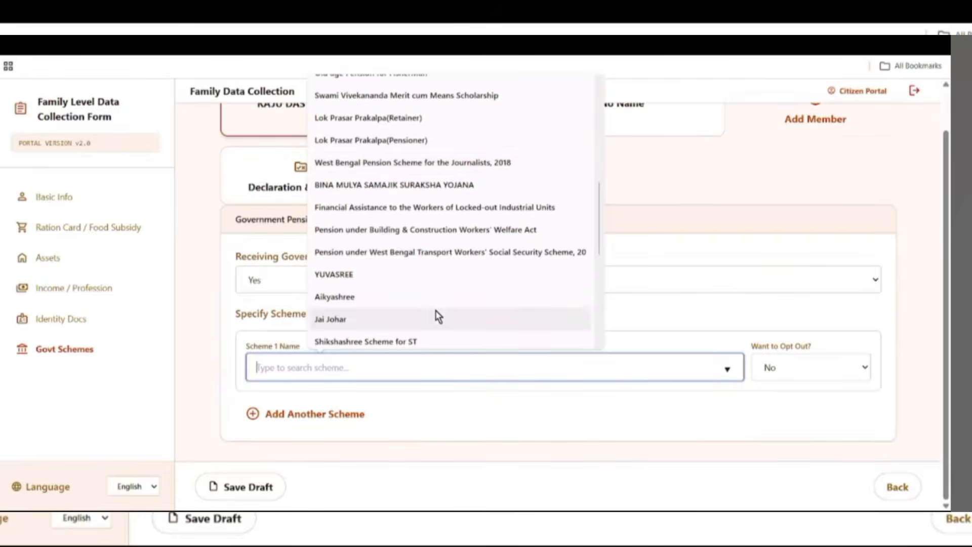
pyautogui.scroll(-3, 440, 314)
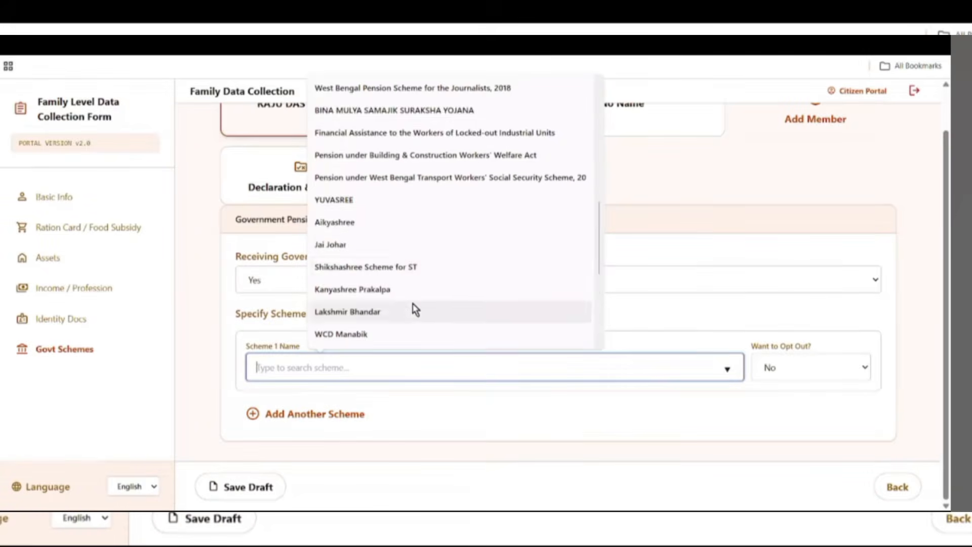
pyautogui.scroll(-3, 420, 309)
pyautogui.scroll(-7, 430, 309)
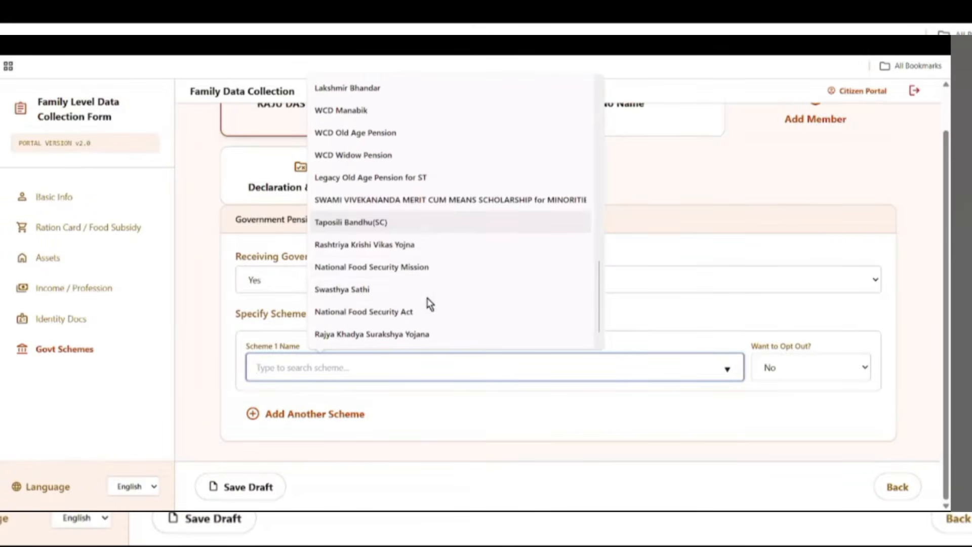
pyautogui.click(343, 292)
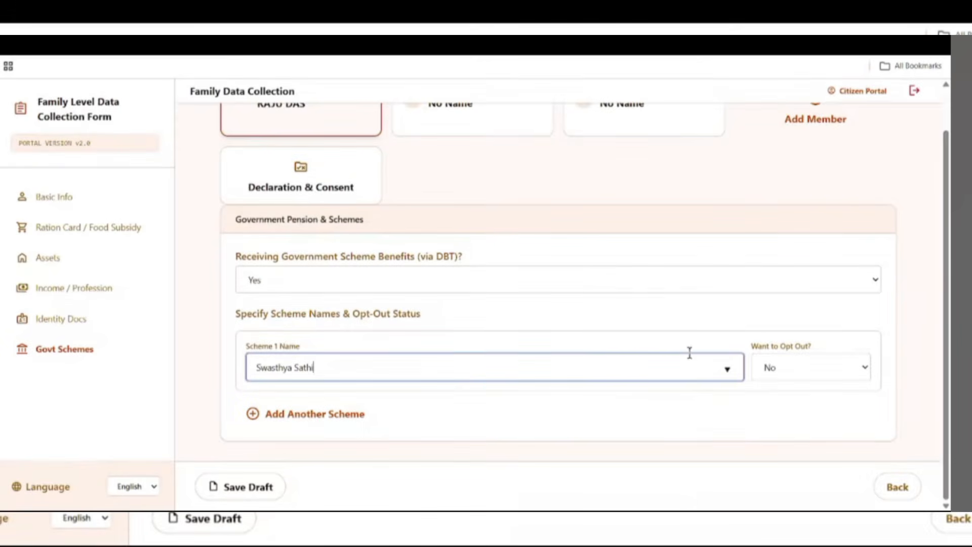
# - Set Want to Opt Out? to No and save the draft
pyautogui.moveTo(812, 349); pyautogui.dragTo(501, 347)
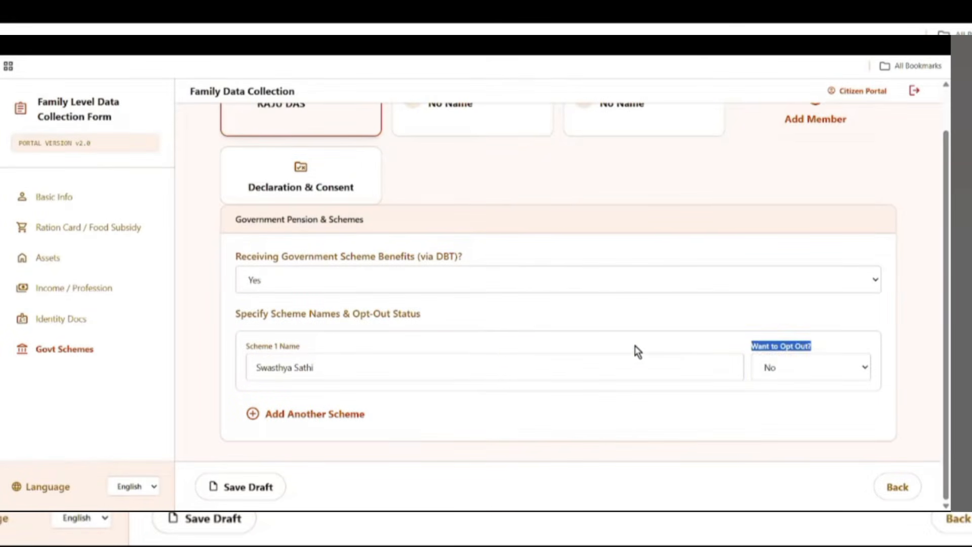
pyautogui.click(648, 330)
pyautogui.moveTo(749, 348); pyautogui.dragTo(812, 366)
pyautogui.click(734, 341)
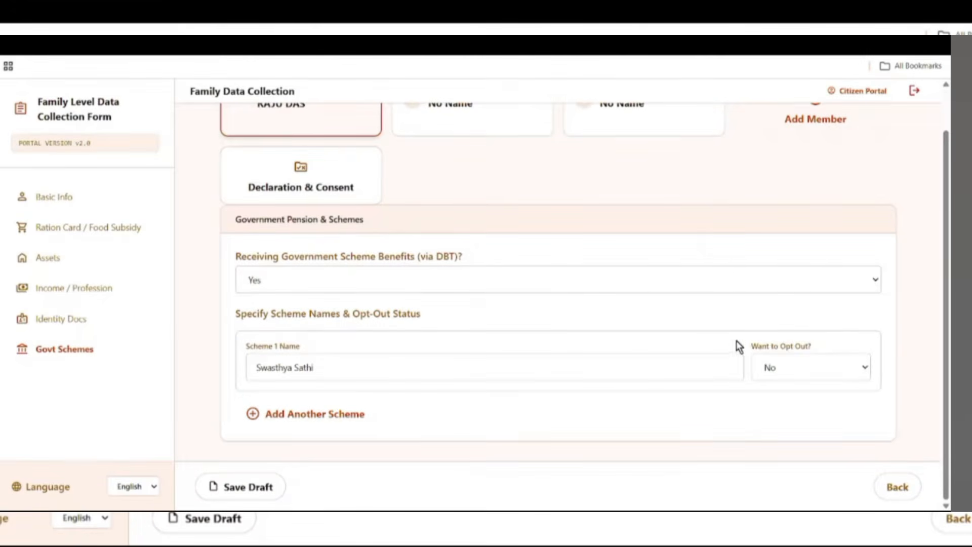
pyautogui.moveTo(742, 347); pyautogui.dragTo(909, 377)
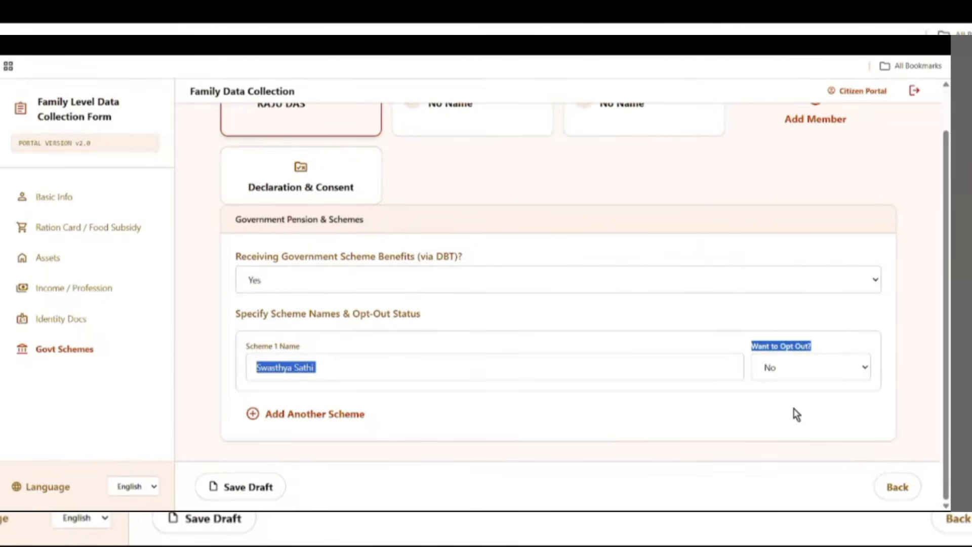
pyautogui.click(768, 375)
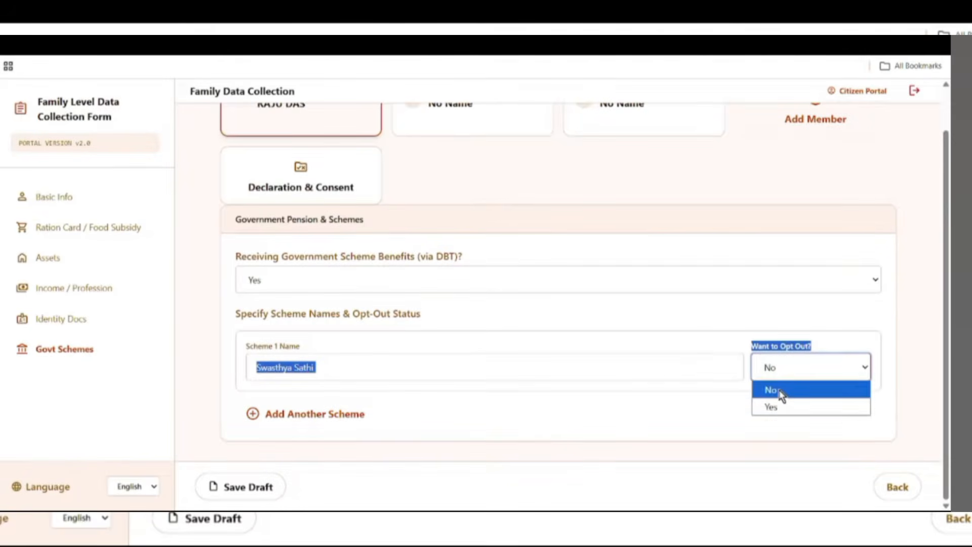
pyautogui.click(779, 391)
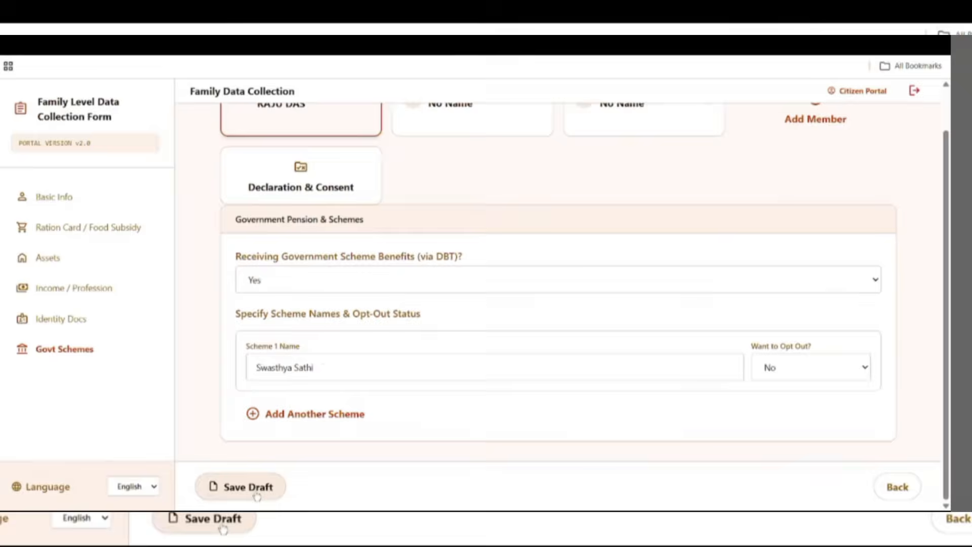
pyautogui.click(257, 494)
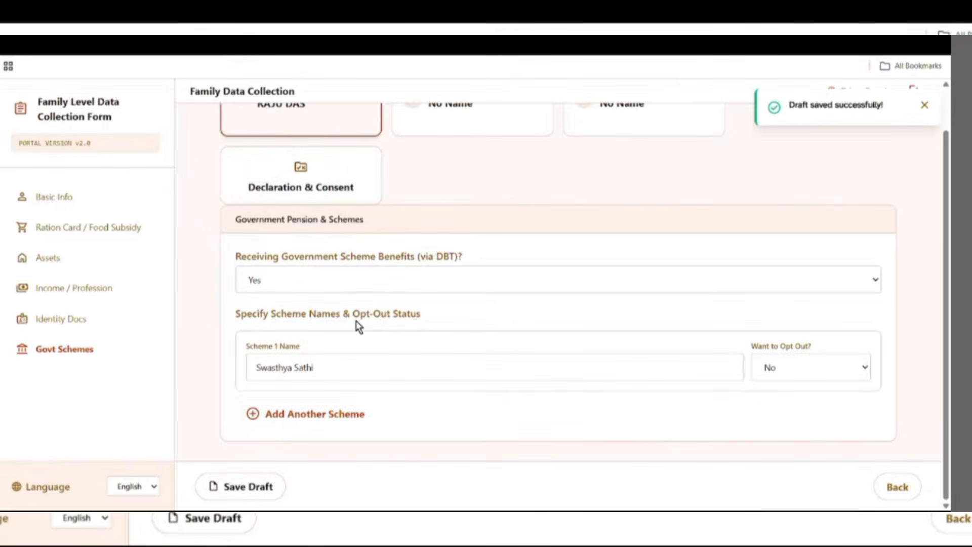
# - Select the Member 2 card to show its blank Basic Information form with member type Adult
pyautogui.scroll(2, 356, 320)
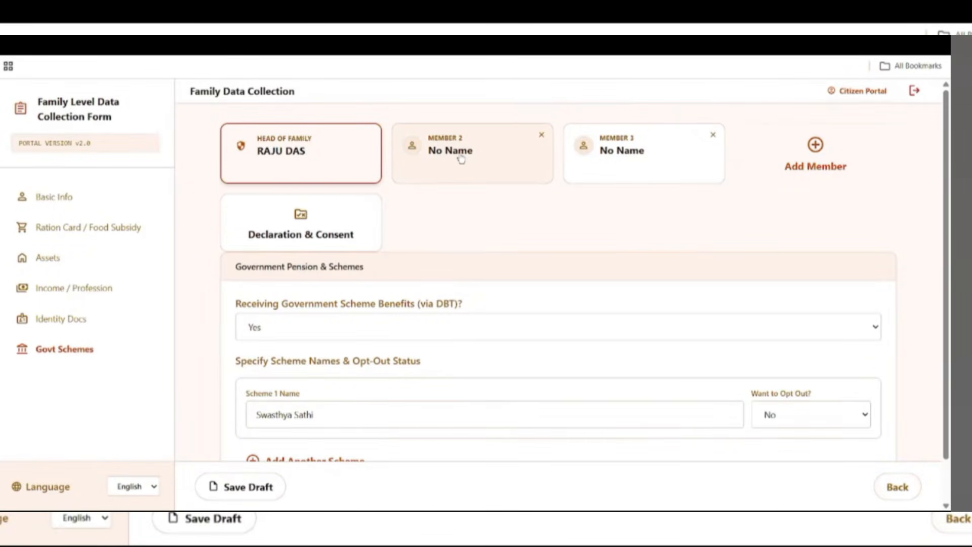
pyautogui.click(490, 159)
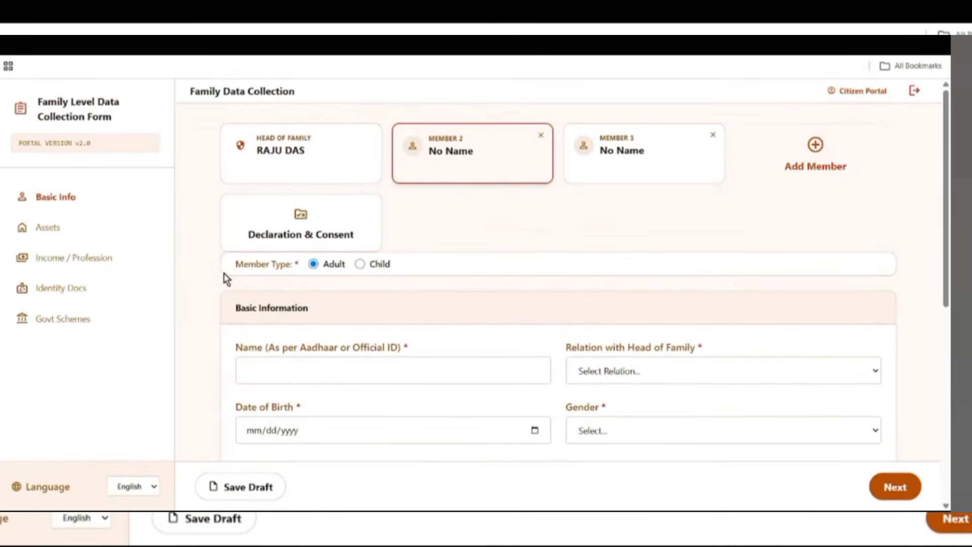
pyautogui.moveTo(236, 264); pyautogui.dragTo(315, 269)
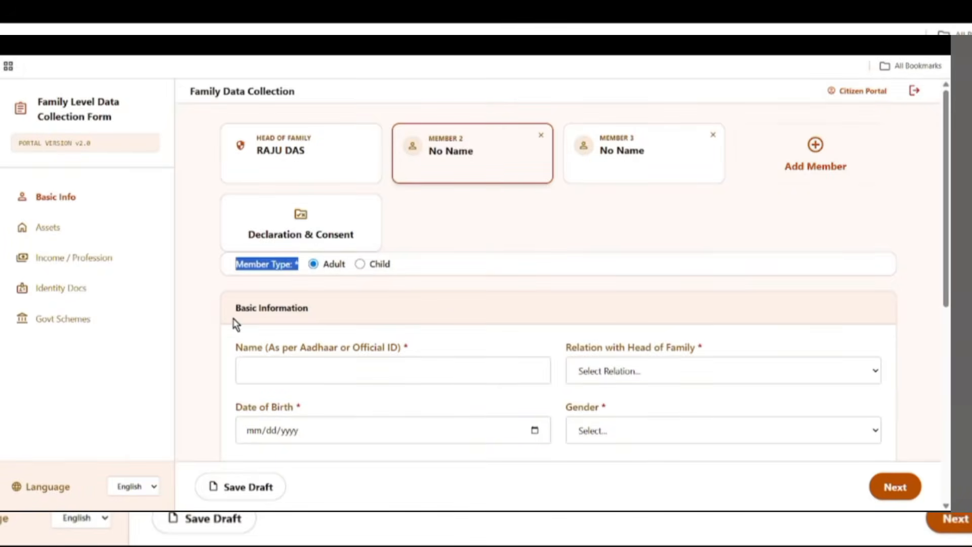
pyautogui.moveTo(235, 307); pyautogui.dragTo(304, 309)
pyautogui.scroll(-1, 430, 297)
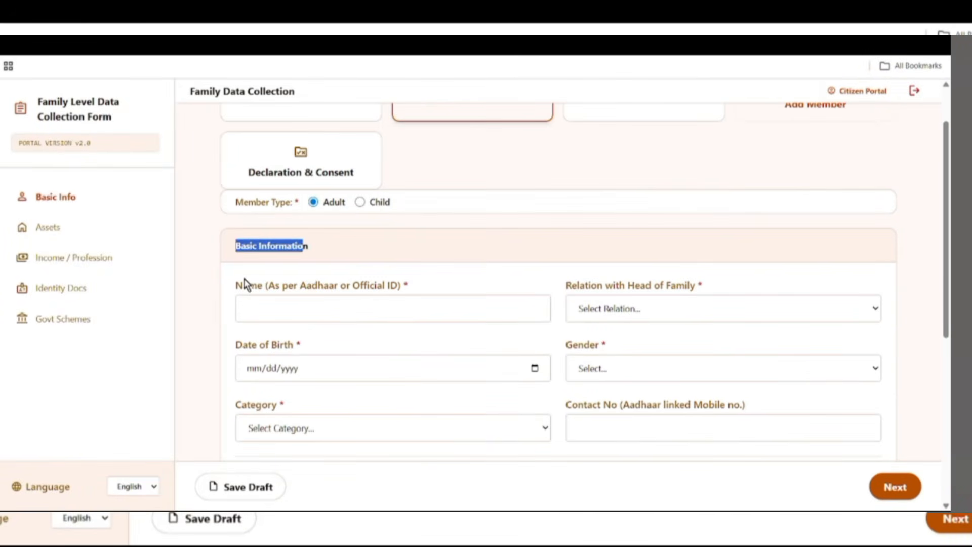
pyautogui.moveTo(241, 285); pyautogui.dragTo(377, 292)
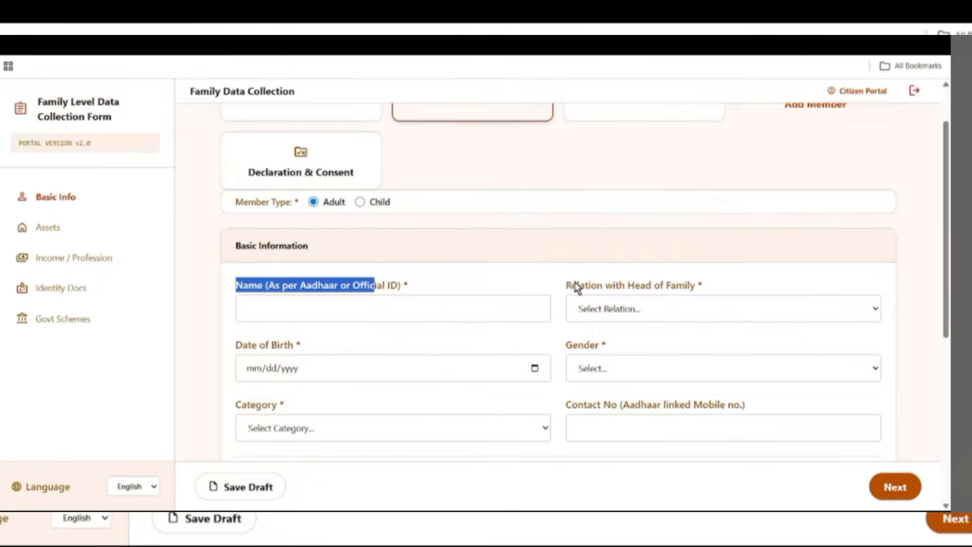
pyautogui.moveTo(571, 285); pyautogui.dragTo(714, 288)
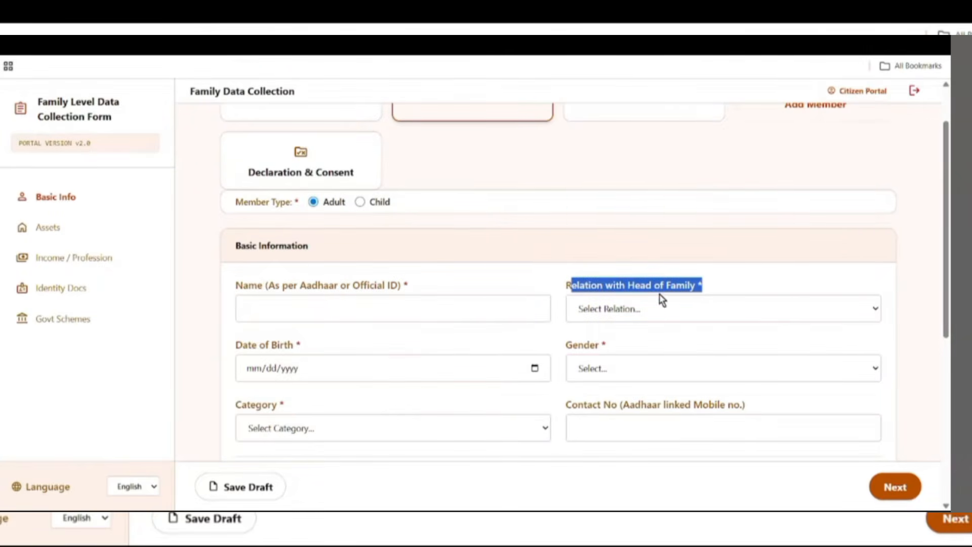
pyautogui.scroll(1, 668, 293)
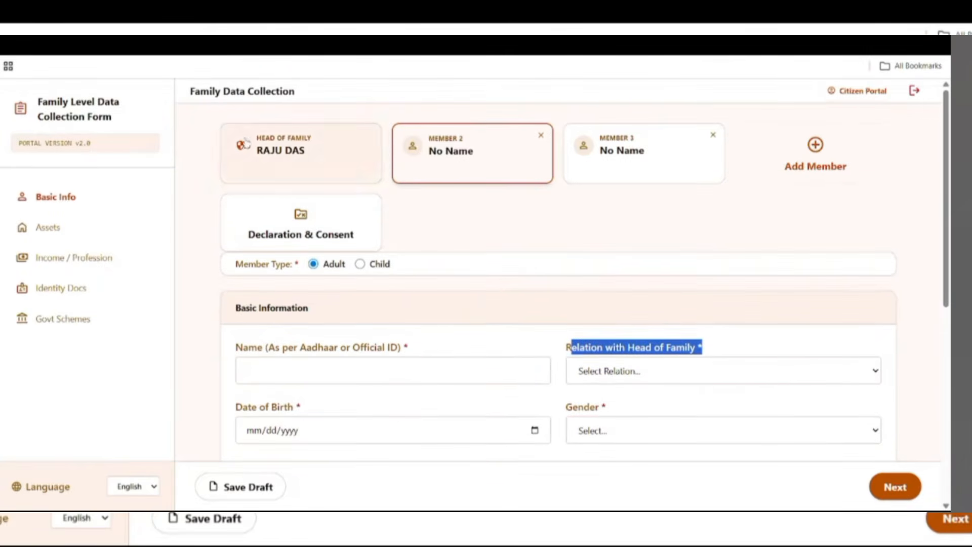
pyautogui.scroll(-1, 636, 347)
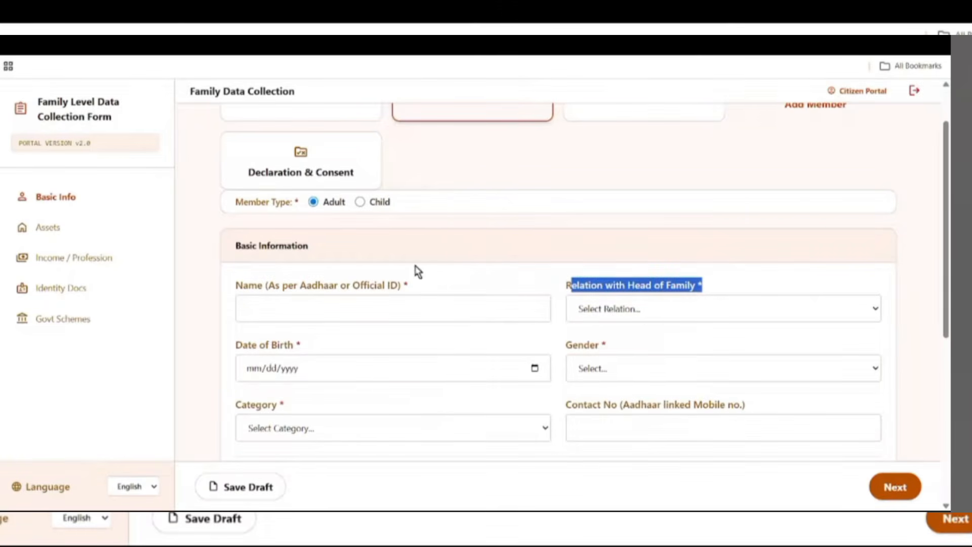
pyautogui.click(266, 311)
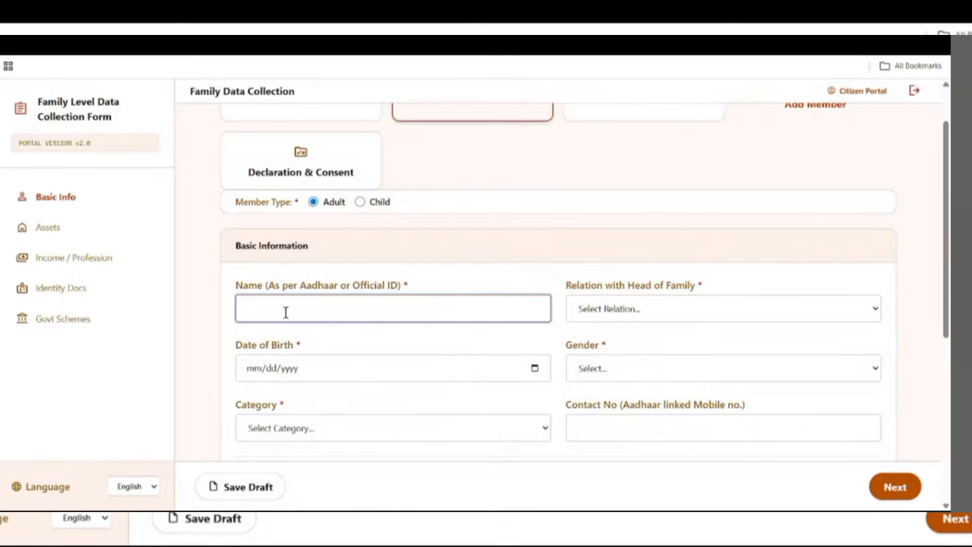
pyautogui.moveTo(573, 284); pyautogui.dragTo(658, 301)
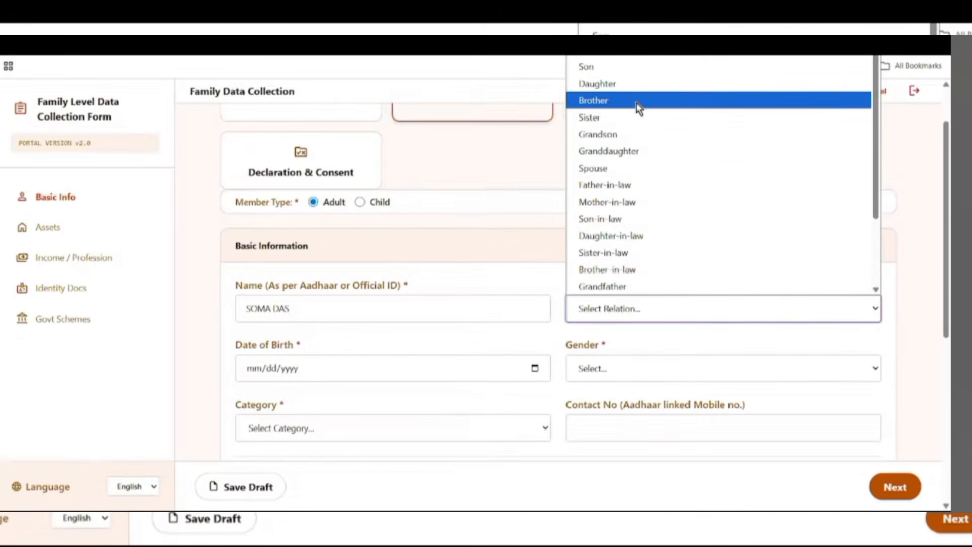
pyautogui.click(617, 57)
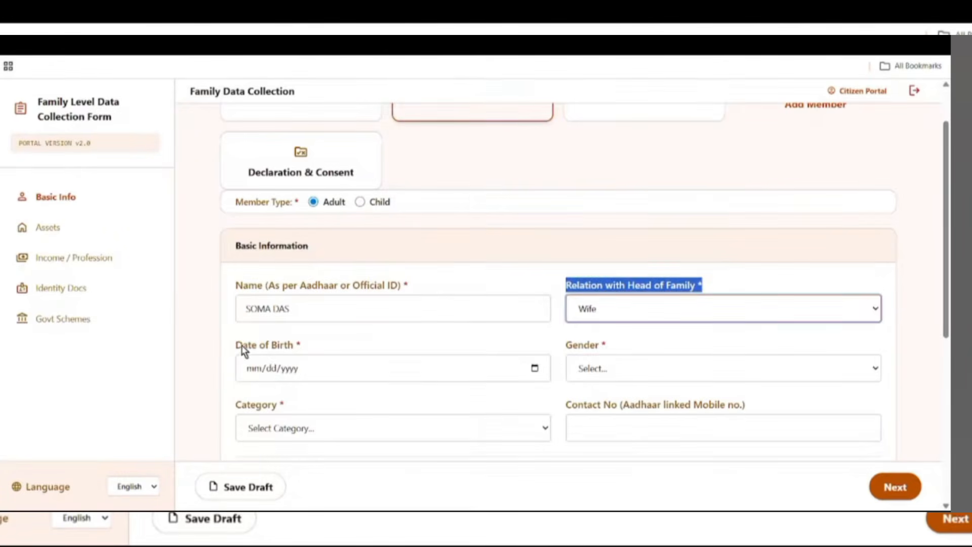
pyautogui.moveTo(235, 345); pyautogui.dragTo(340, 358)
pyautogui.click(535, 368)
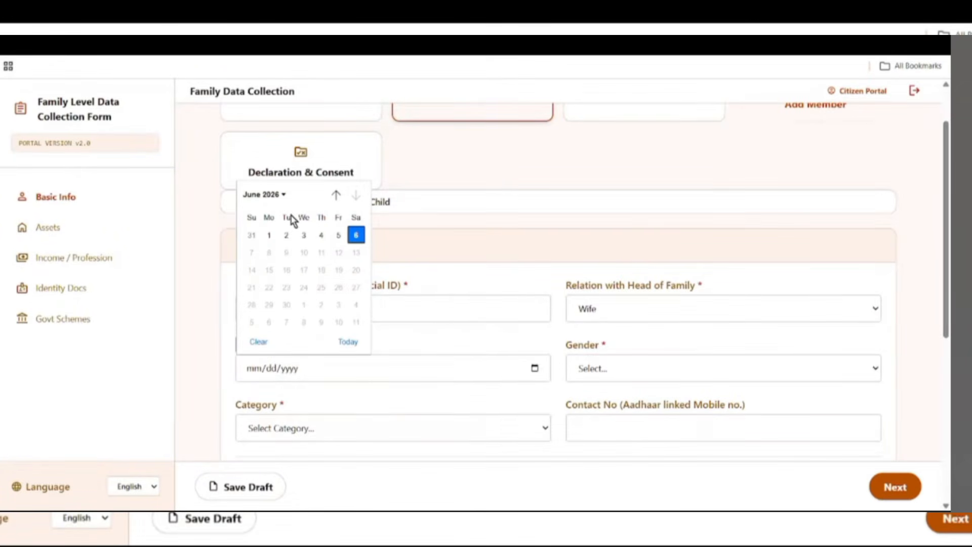
pyautogui.click(317, 239)
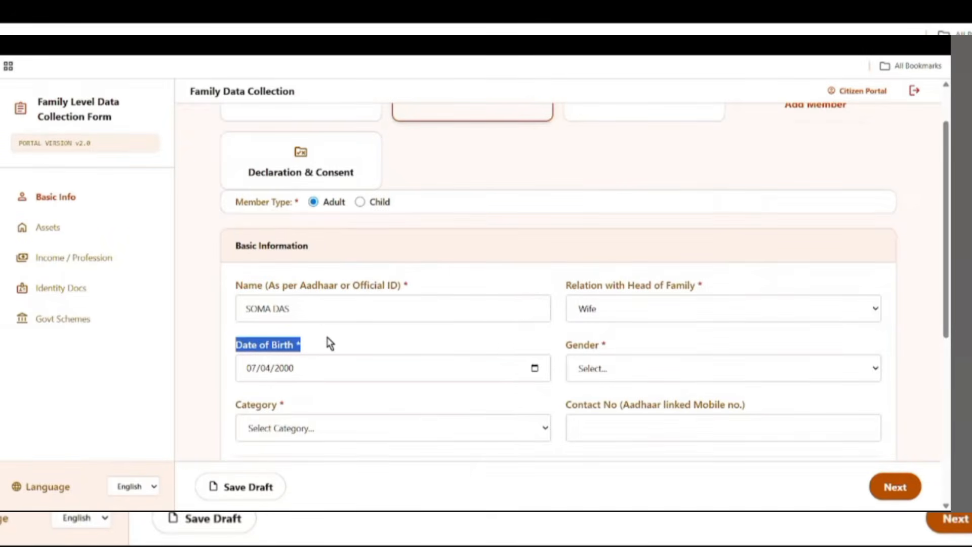
# - Set gender to Female and category to UR (Unreserved Category)
pyautogui.click(405, 338)
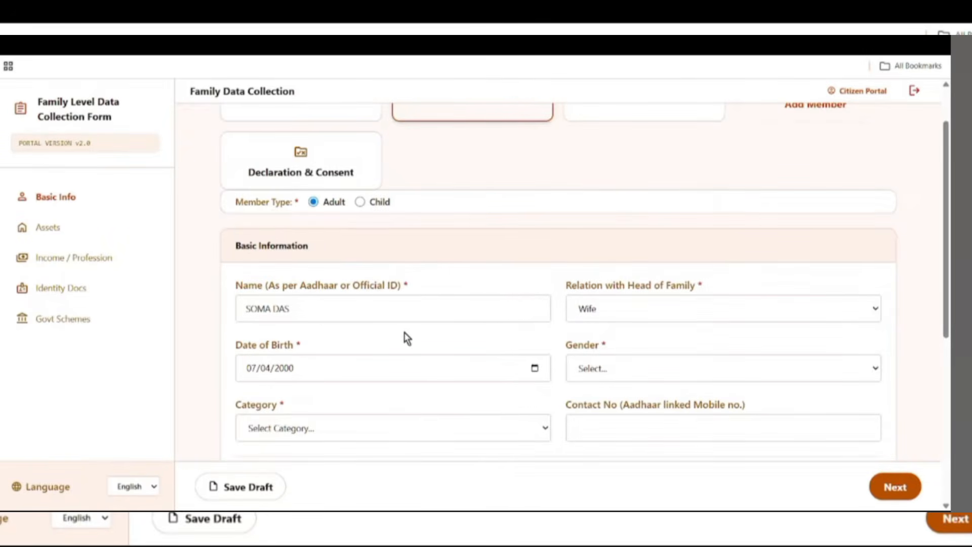
pyautogui.click(597, 367)
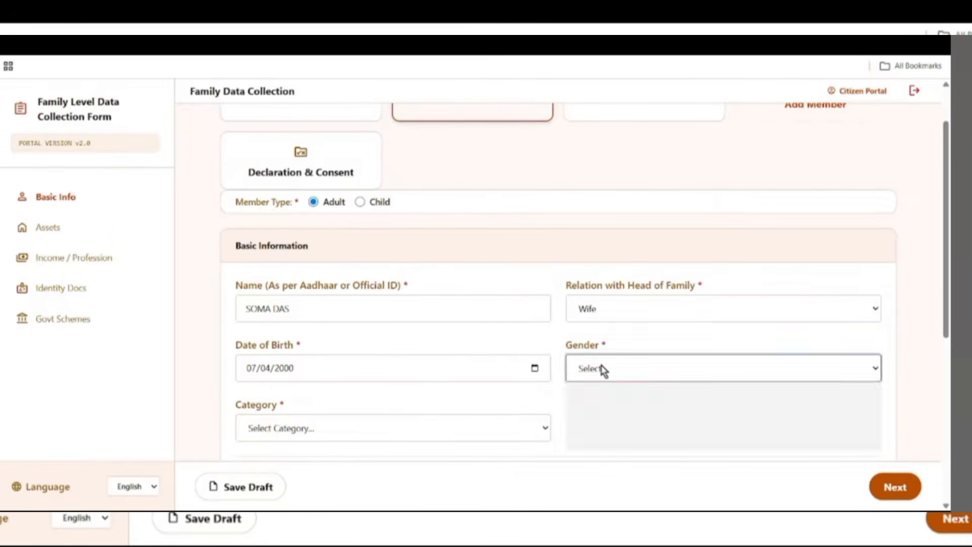
pyautogui.click(614, 424)
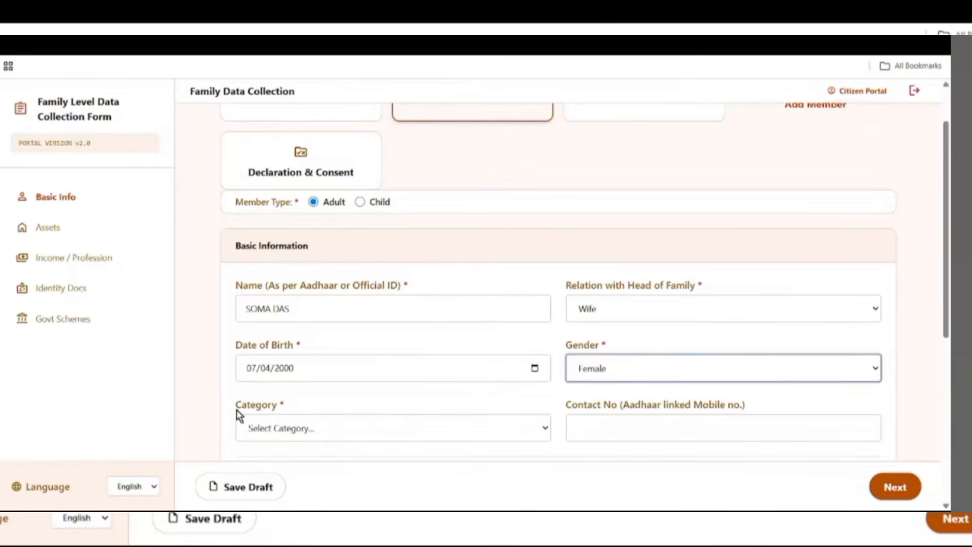
pyautogui.moveTo(235, 409); pyautogui.dragTo(310, 427)
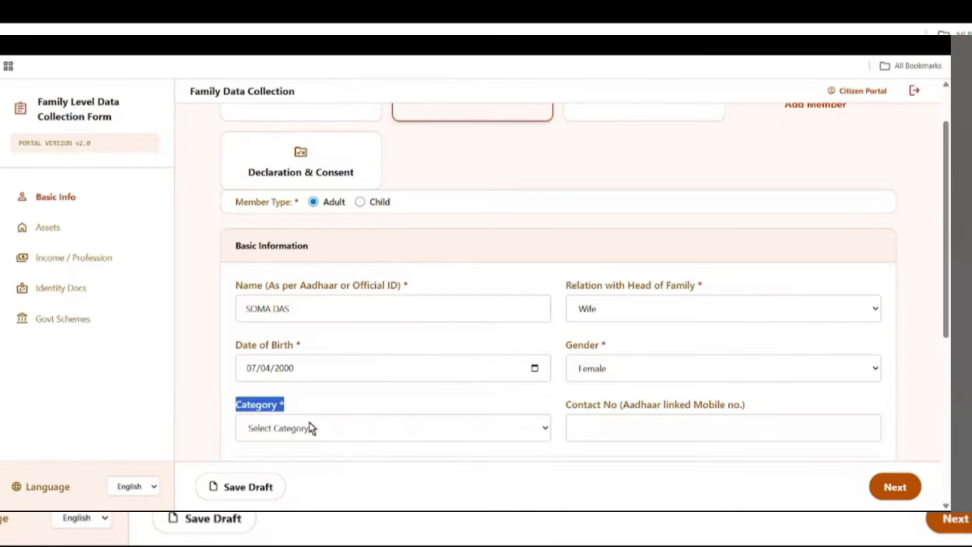
pyautogui.click(360, 433)
pyautogui.click(289, 304)
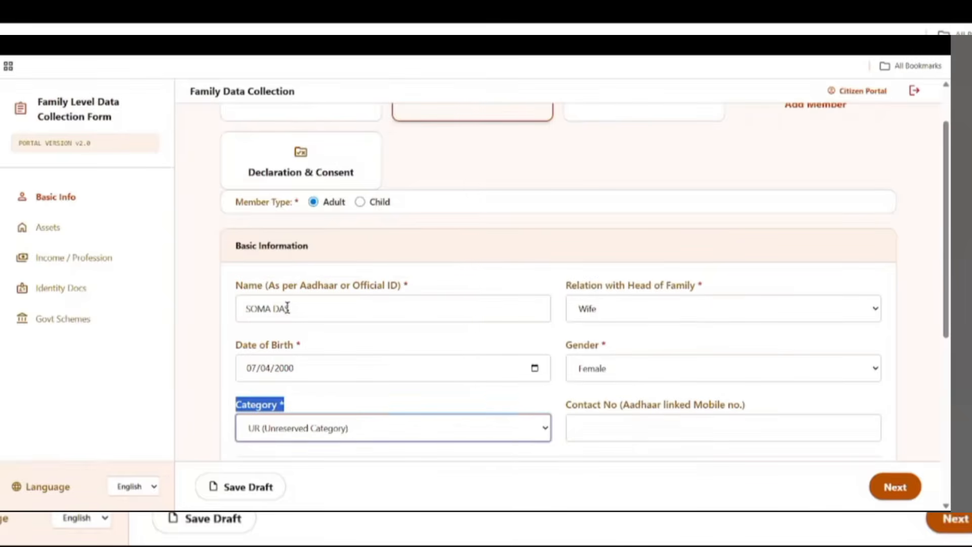
pyautogui.scroll(-1, 405, 397)
# - Set Member 2's disability status to No
pyautogui.moveTo(570, 343); pyautogui.dragTo(699, 353)
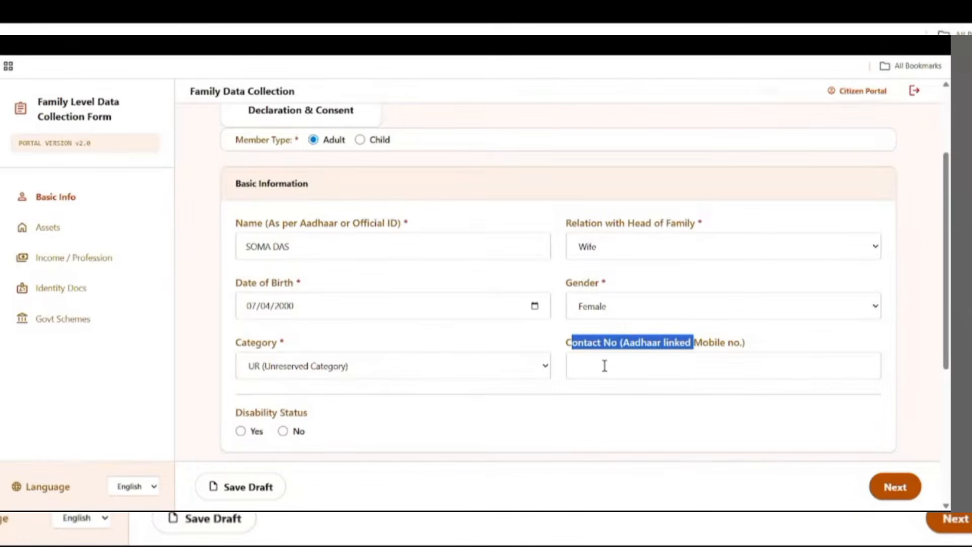
pyautogui.scroll(-5, 603, 365)
pyautogui.moveTo(235, 152); pyautogui.dragTo(340, 169)
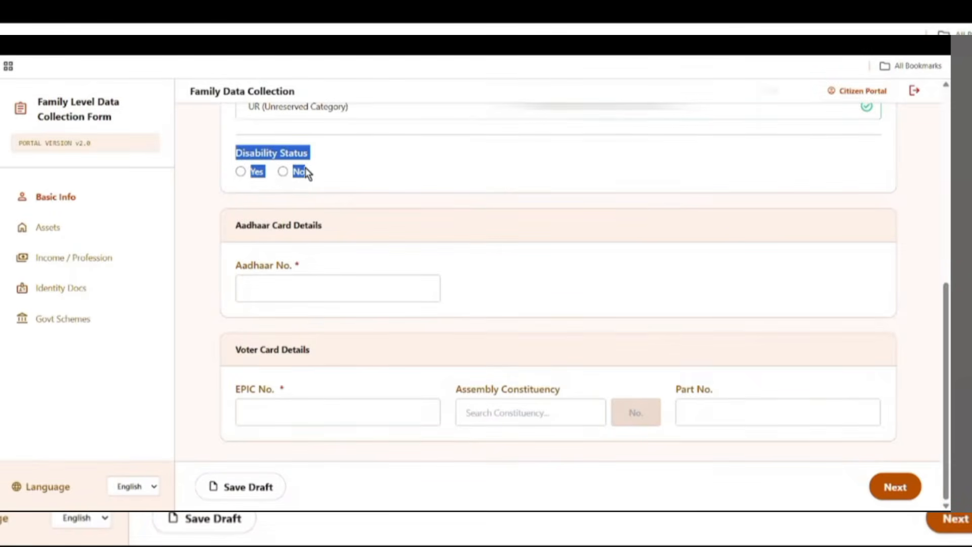
pyautogui.click(242, 171)
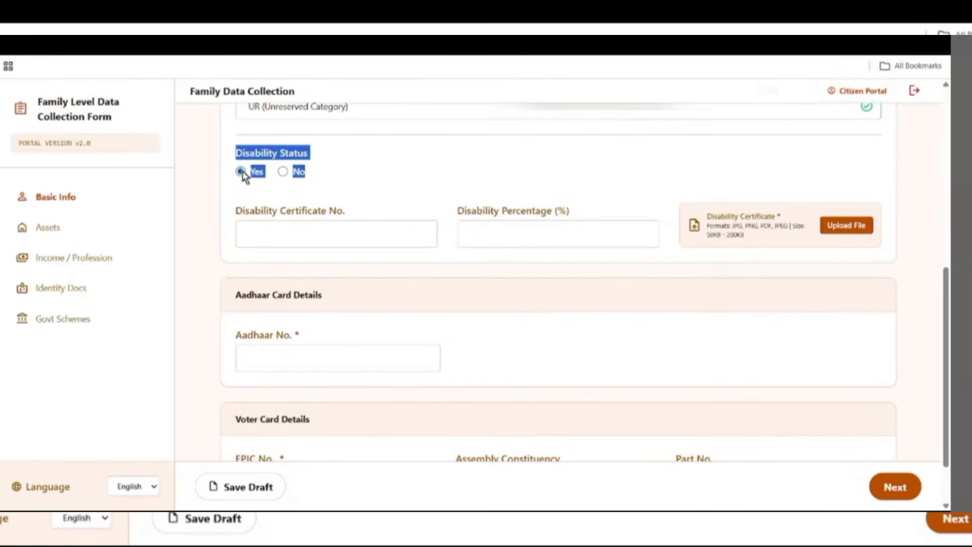
pyautogui.click(282, 172)
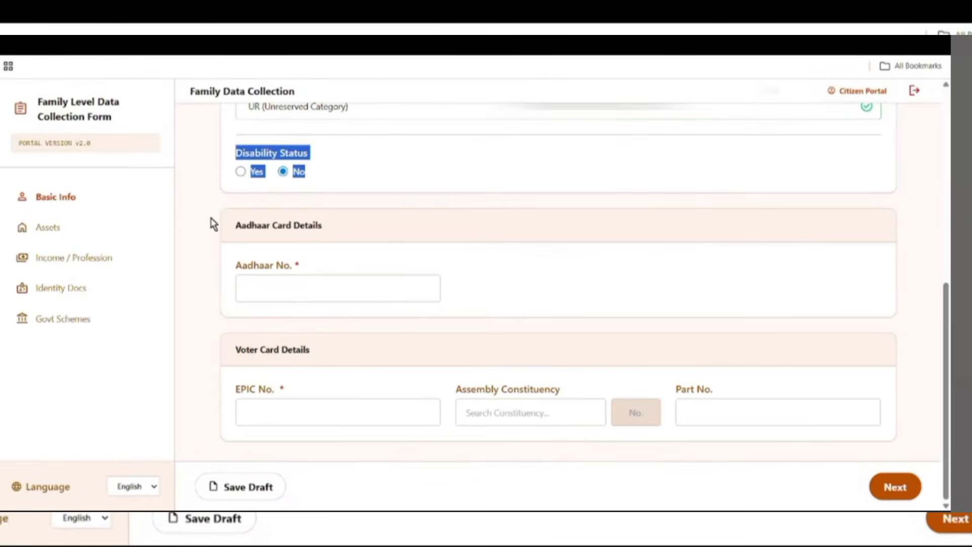
pyautogui.click(335, 213)
# - Enter the Aadhaar number and upload the Aadhaar card document
pyautogui.moveTo(236, 226); pyautogui.dragTo(347, 237)
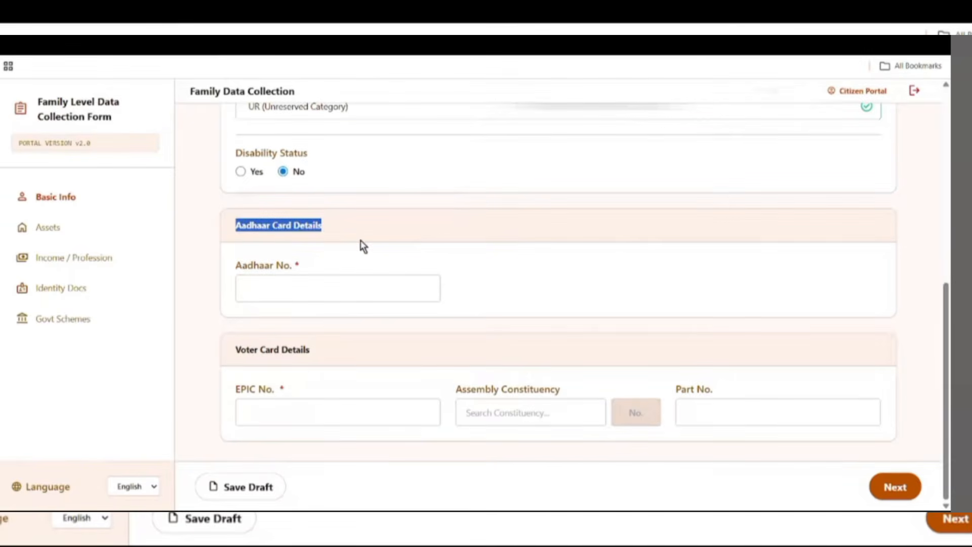
pyautogui.moveTo(234, 265); pyautogui.dragTo(310, 275)
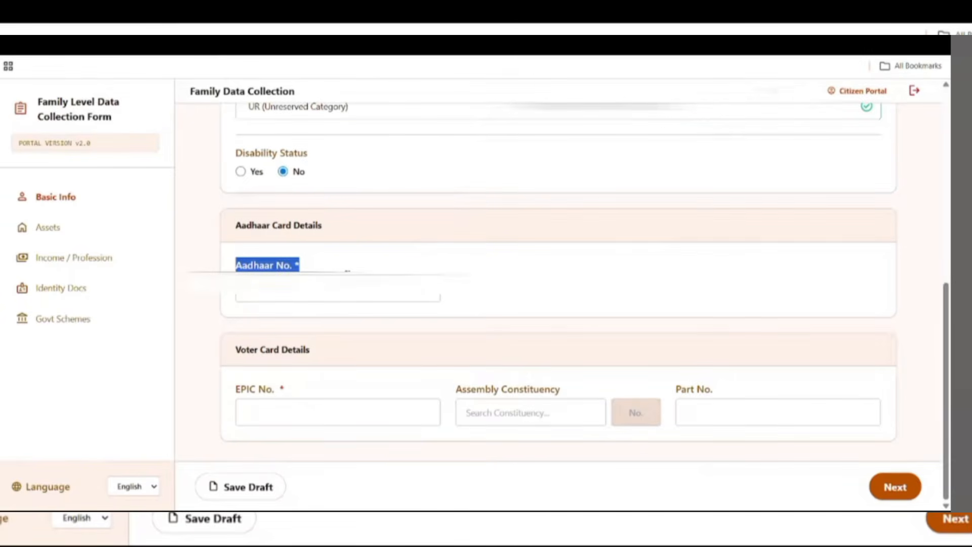
pyautogui.click(337, 297)
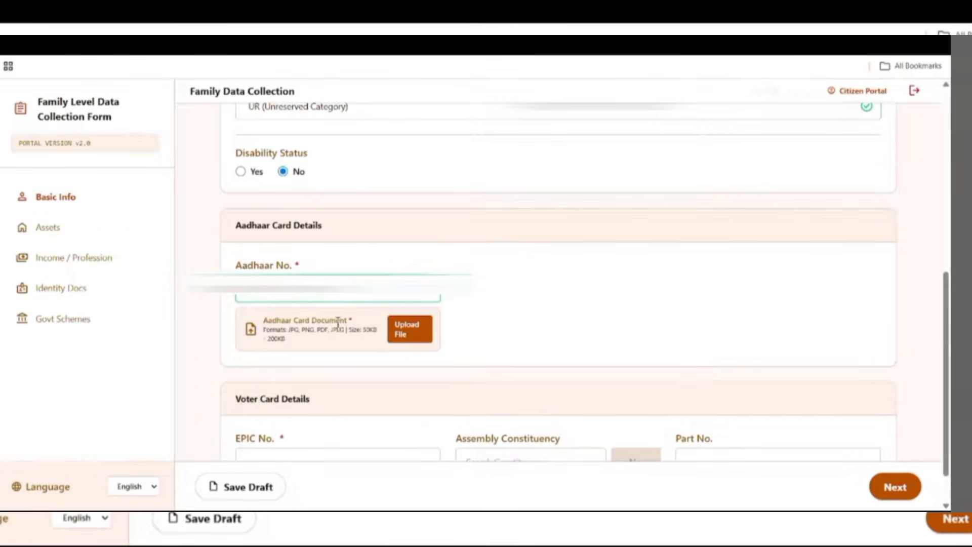
pyautogui.moveTo(267, 320); pyautogui.dragTo(397, 343)
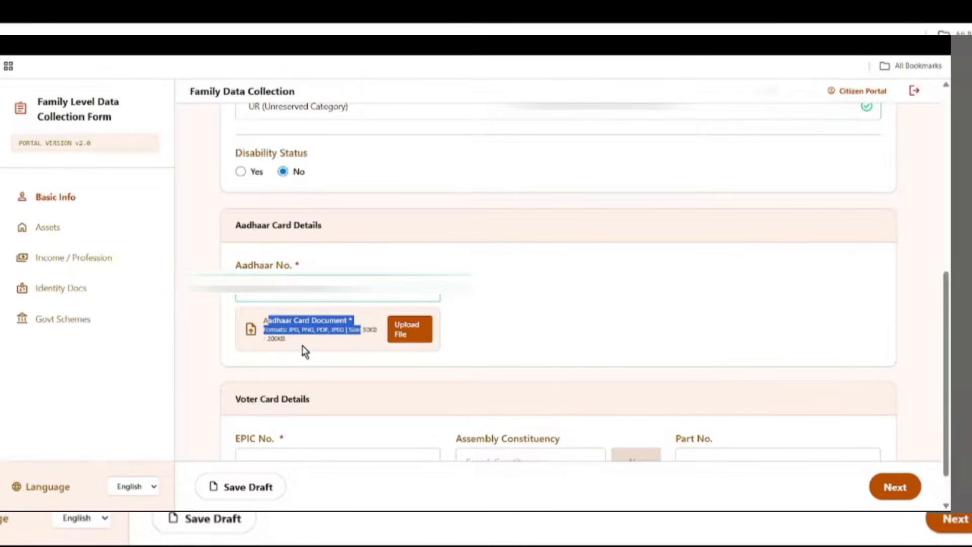
pyautogui.click(309, 342)
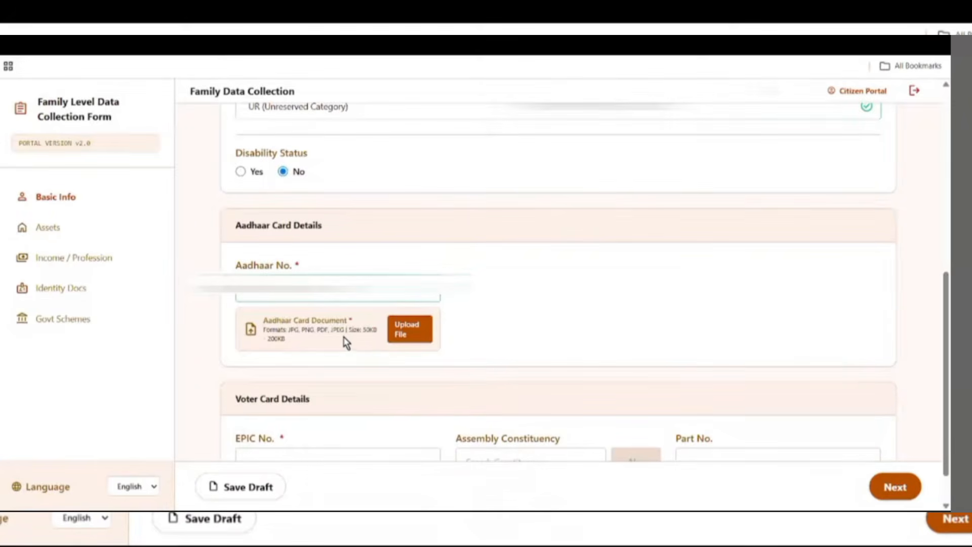
pyautogui.click(410, 338)
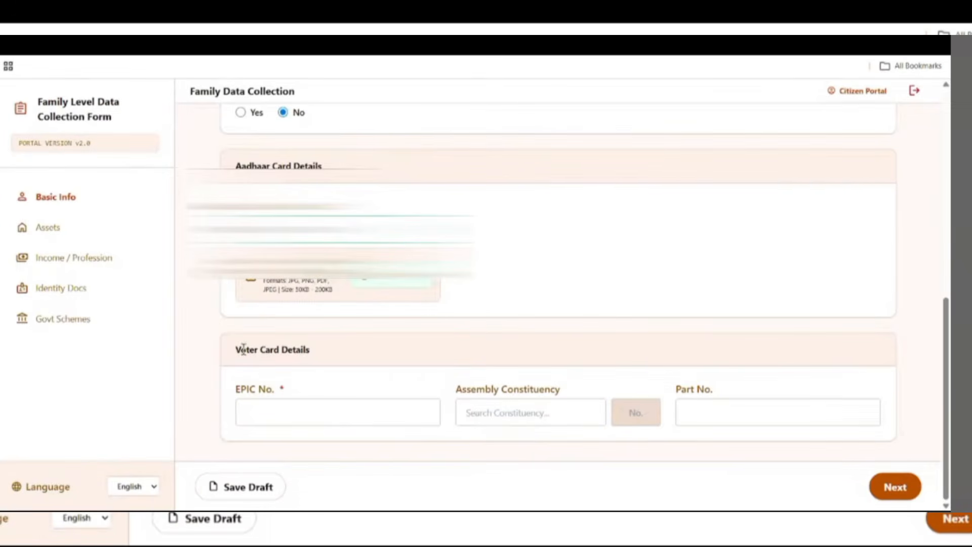
# - Review the Voter Card Details fields: EPIC No., Assembly Constituency and Part No
pyautogui.moveTo(234, 350); pyautogui.dragTo(388, 365)
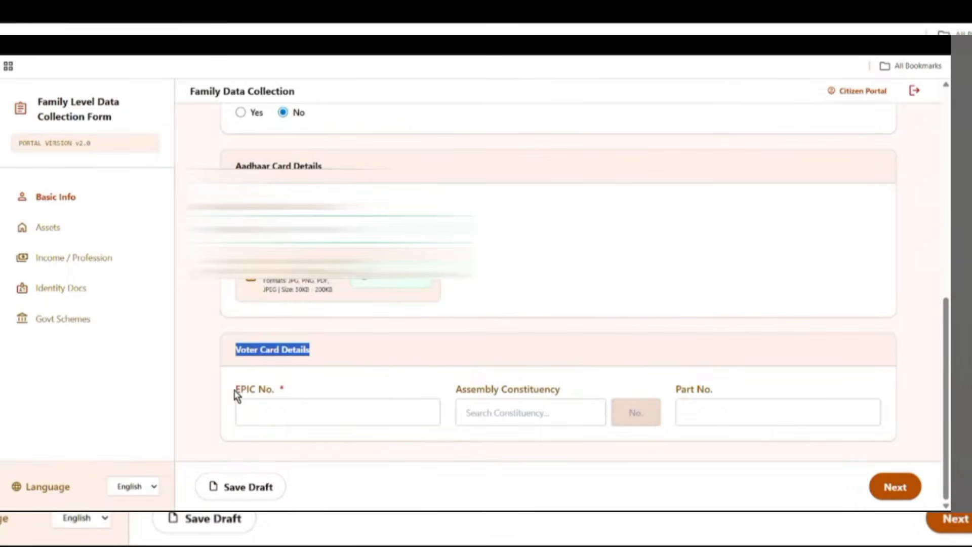
pyautogui.moveTo(236, 395); pyautogui.dragTo(379, 399)
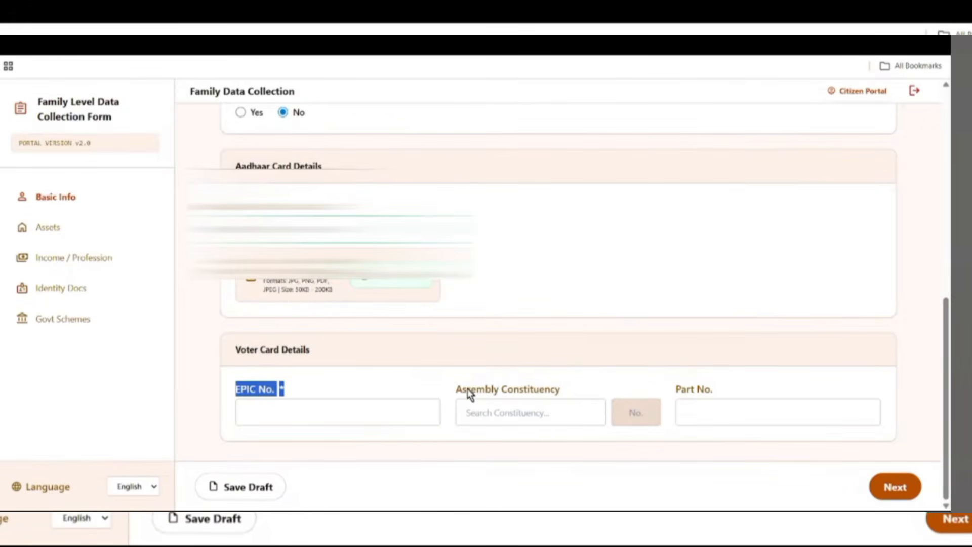
pyautogui.moveTo(454, 390); pyautogui.dragTo(614, 408)
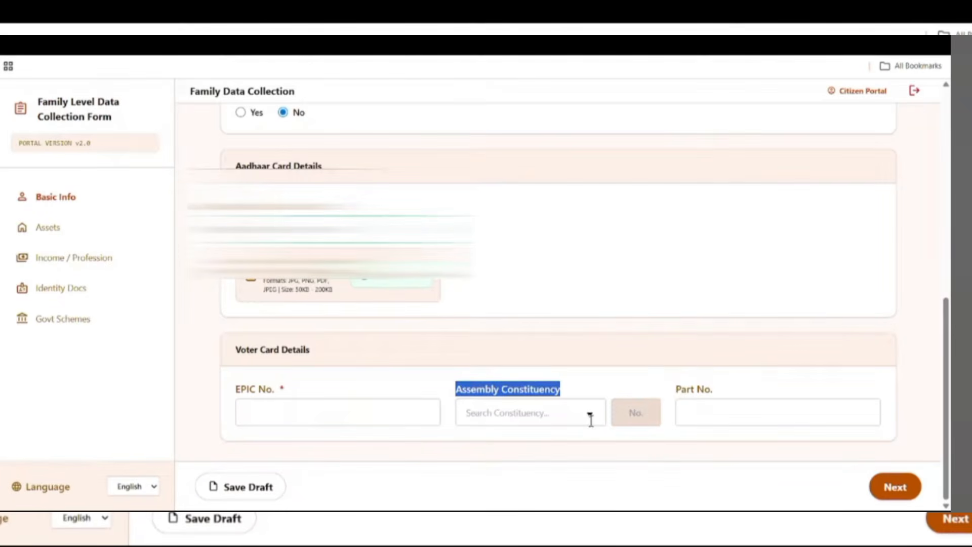
pyautogui.moveTo(676, 392); pyautogui.dragTo(727, 396)
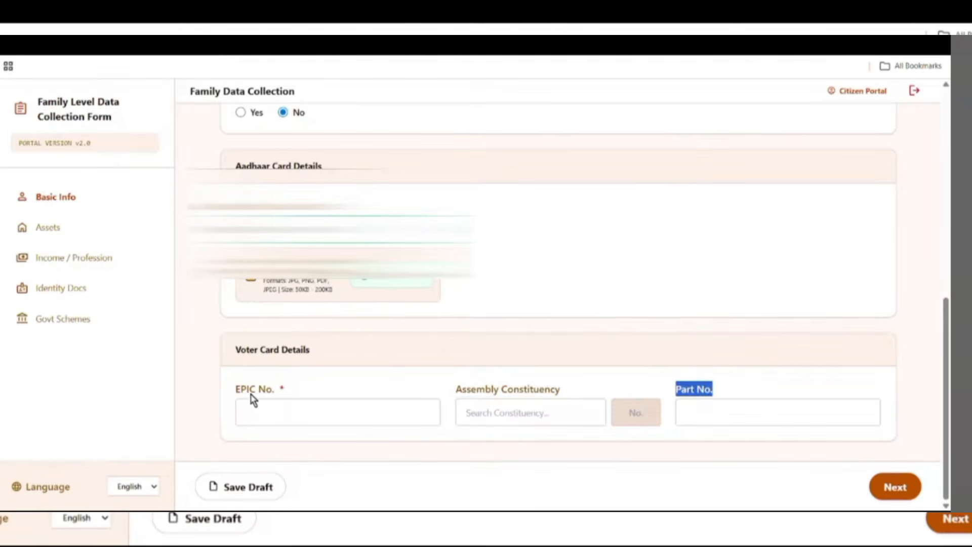
pyautogui.moveTo(234, 393); pyautogui.dragTo(310, 399)
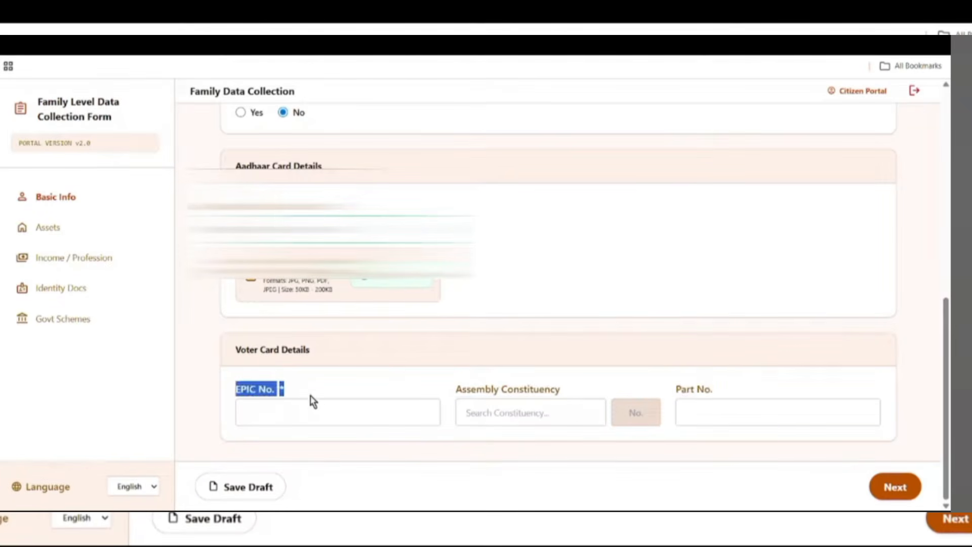
pyautogui.click(276, 408)
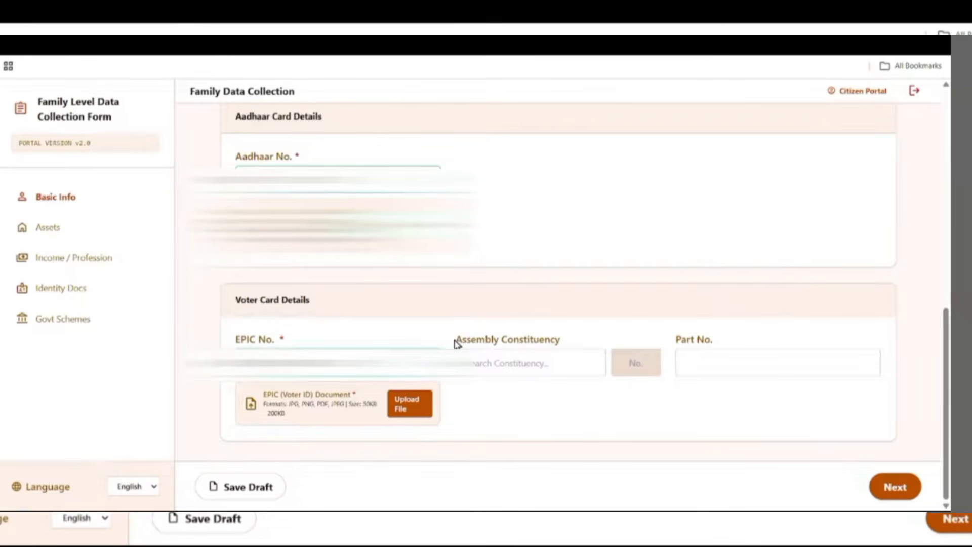
pyautogui.moveTo(461, 339); pyautogui.dragTo(557, 342)
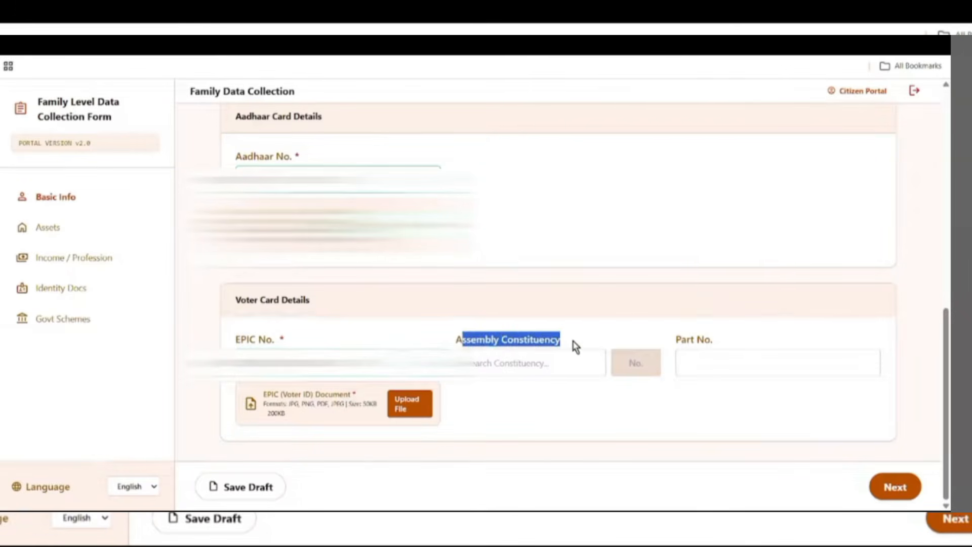
pyautogui.click(589, 373)
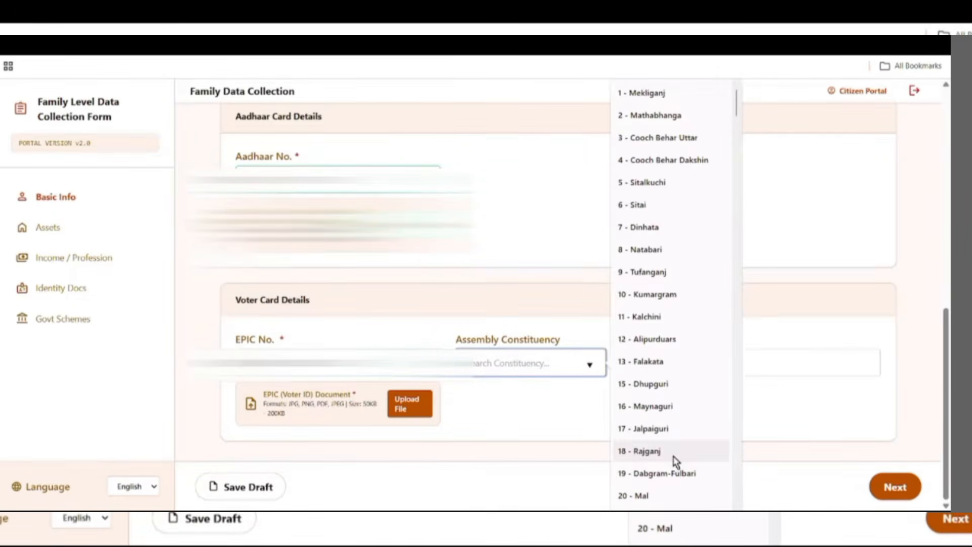
pyautogui.click(643, 294)
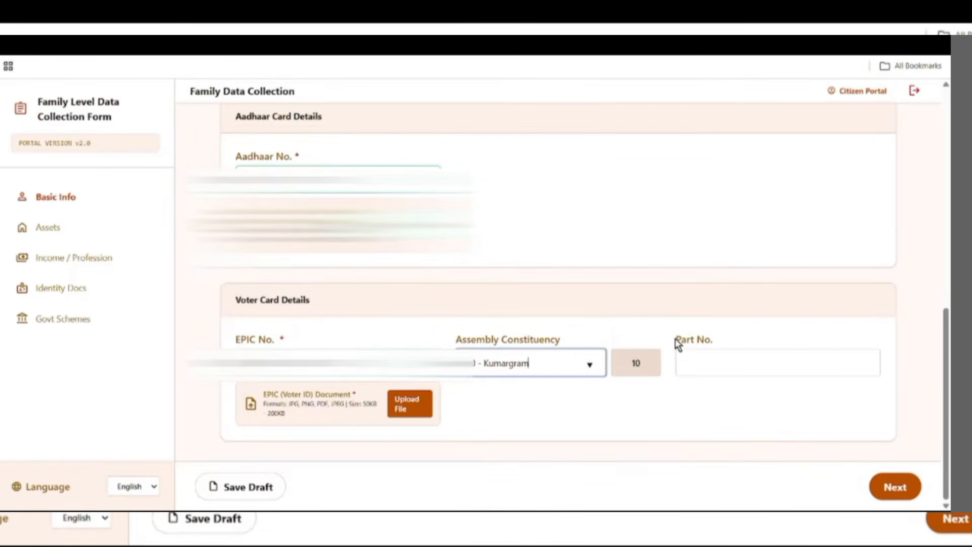
pyautogui.moveTo(676, 339); pyautogui.dragTo(736, 341)
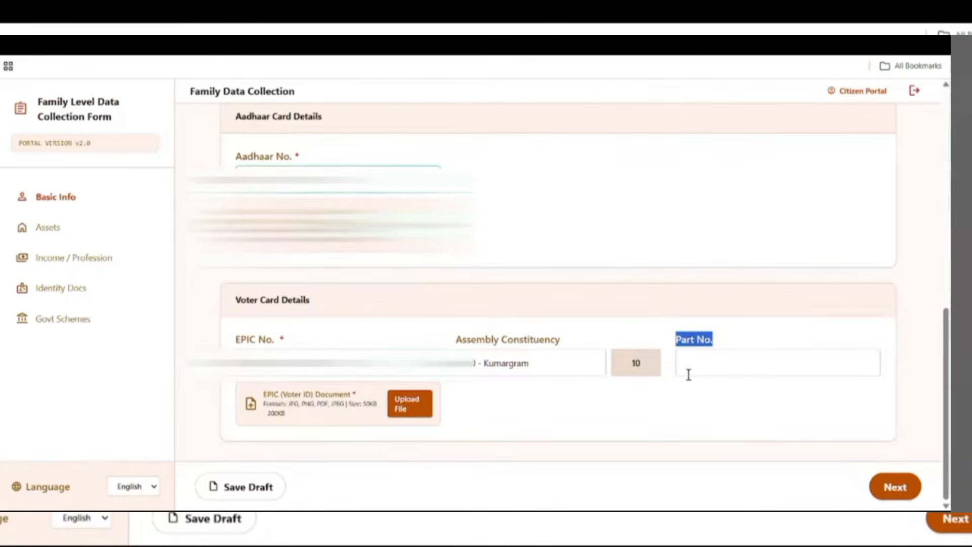
pyautogui.click(717, 364)
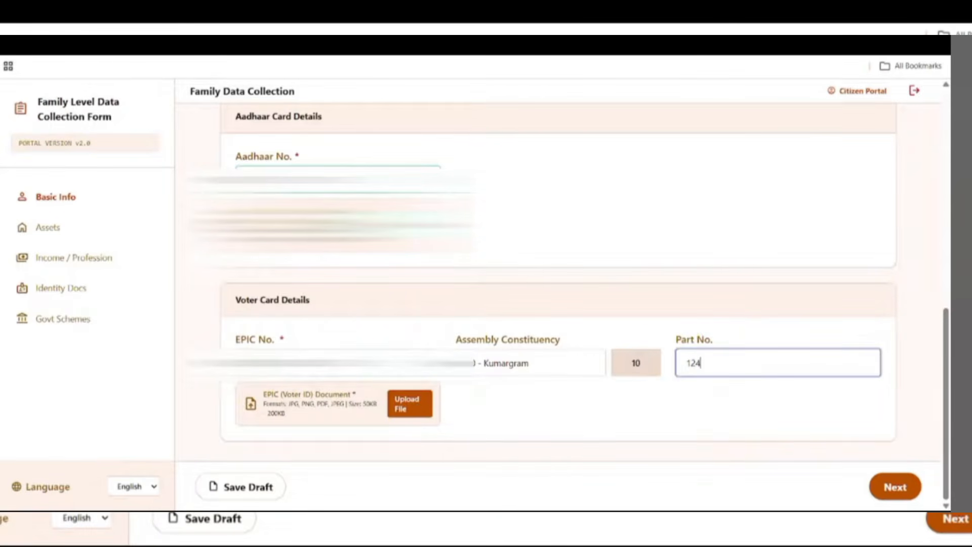
# - Upload the EPIC voter ID document and save the draft
pyautogui.click(410, 404)
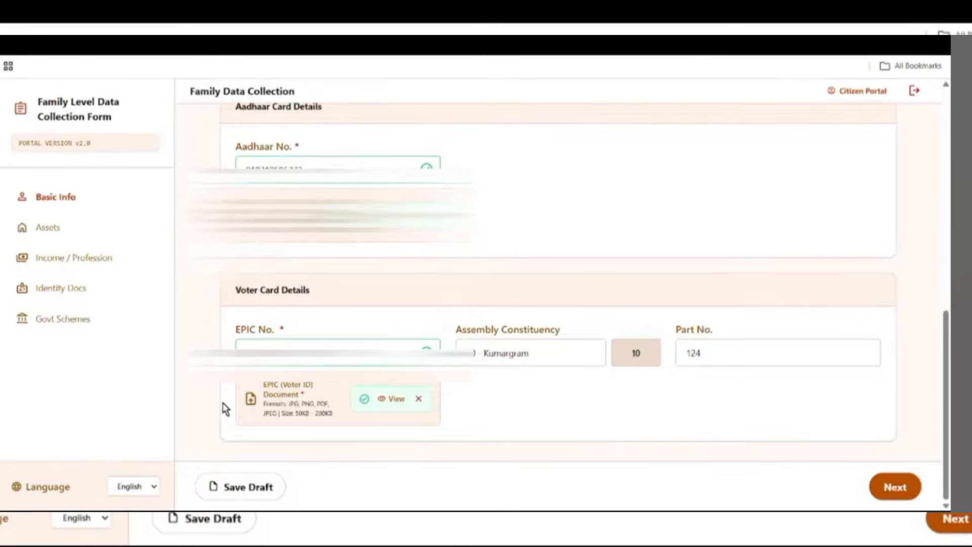
pyautogui.click(256, 498)
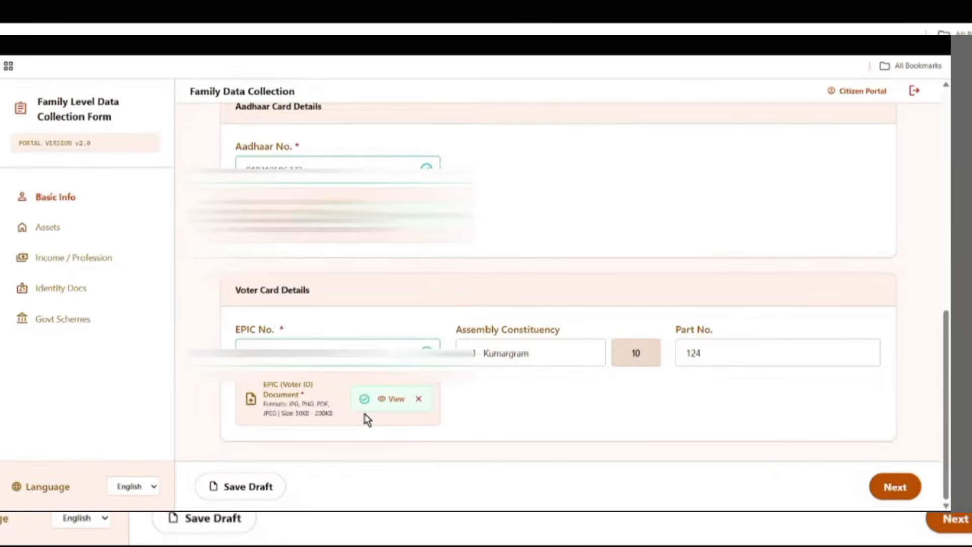
# - Go to the Health & Insurance step and answer Yes to having health insurance
pyautogui.click(906, 485)
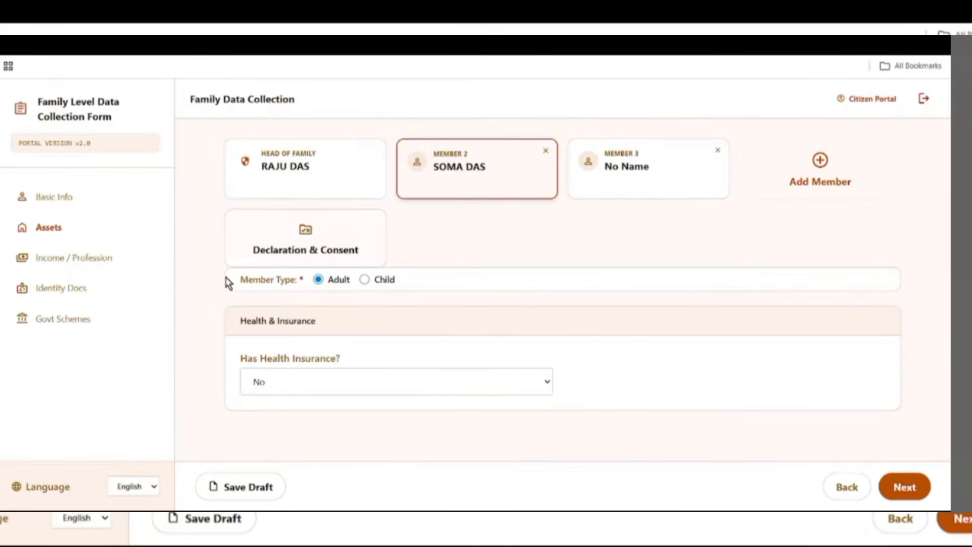
pyautogui.moveTo(250, 253); pyautogui.dragTo(276, 282)
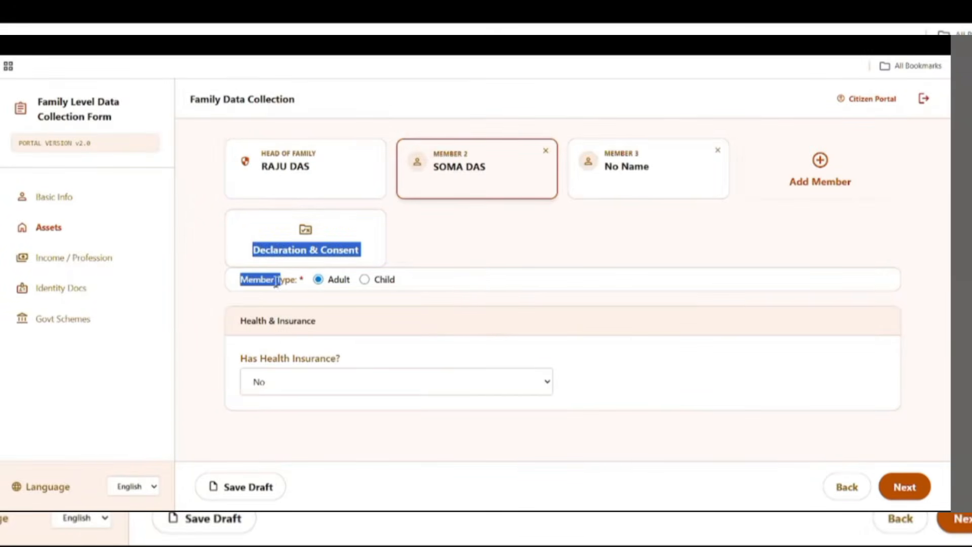
pyautogui.click(261, 279)
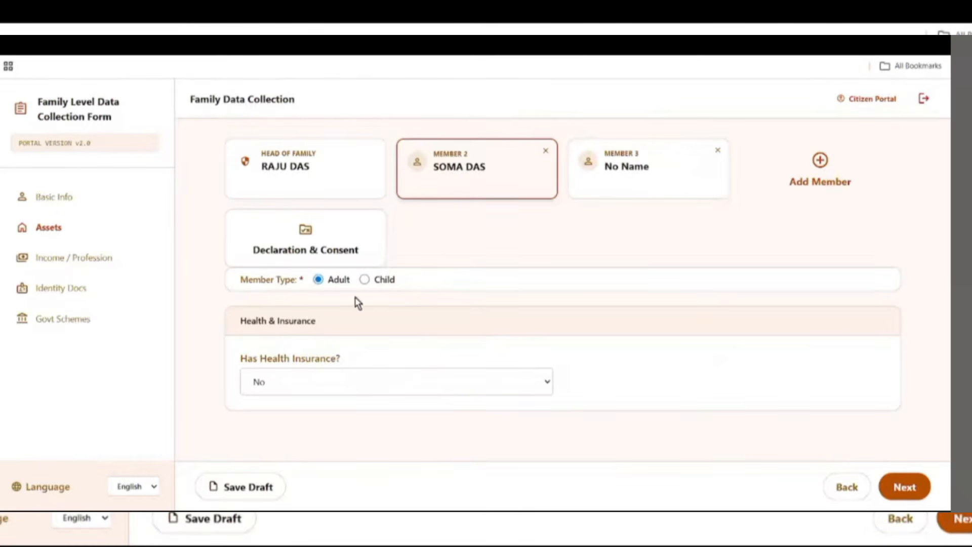
pyautogui.moveTo(238, 320); pyautogui.dragTo(315, 332)
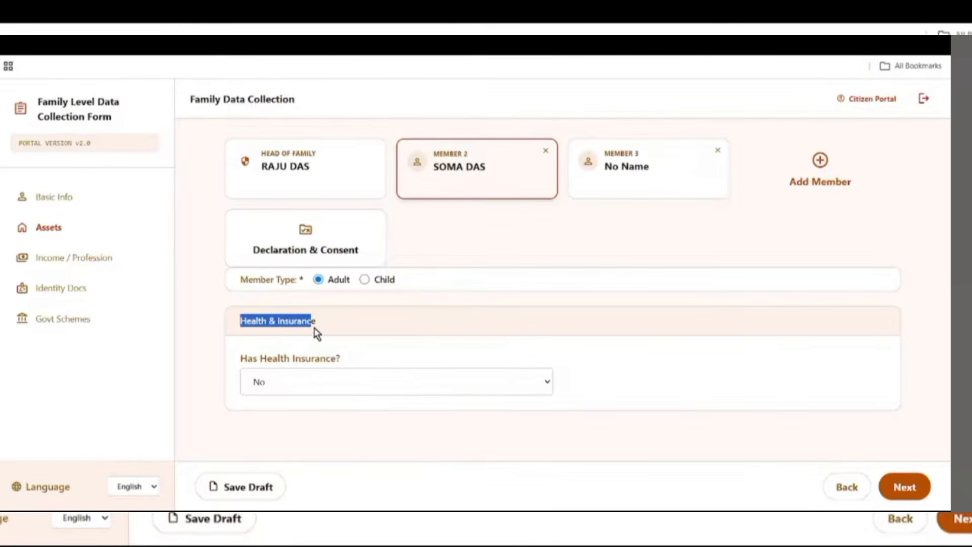
pyautogui.moveTo(235, 362); pyautogui.dragTo(321, 365)
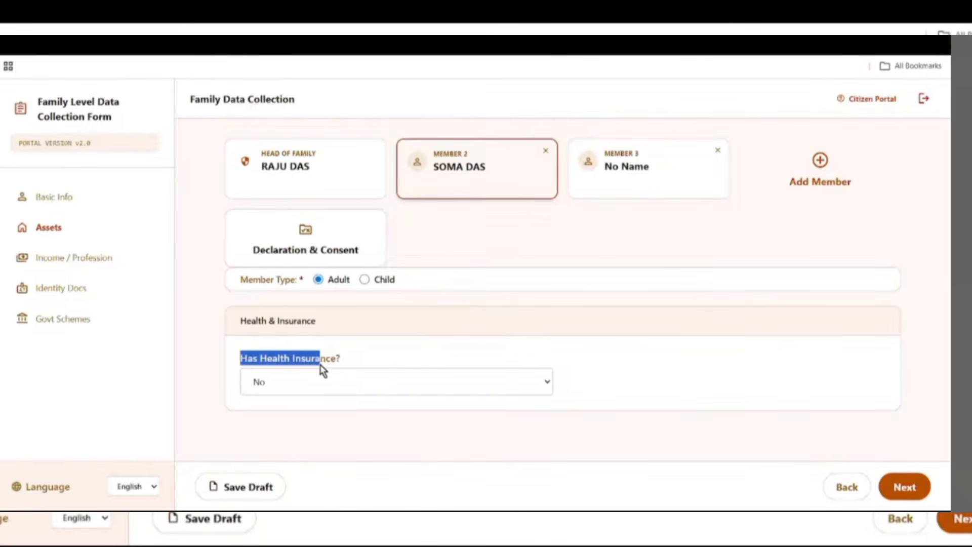
pyautogui.click(367, 381)
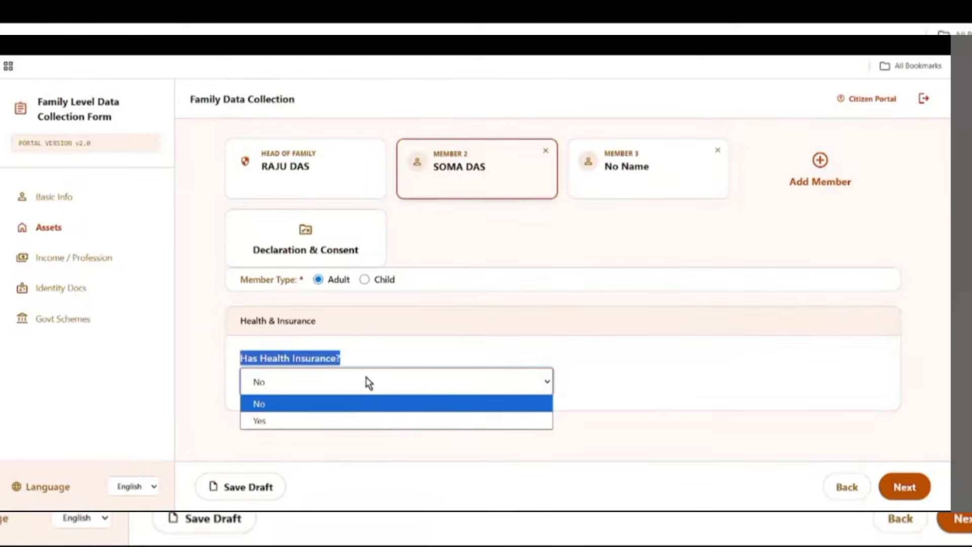
pyautogui.click(344, 420)
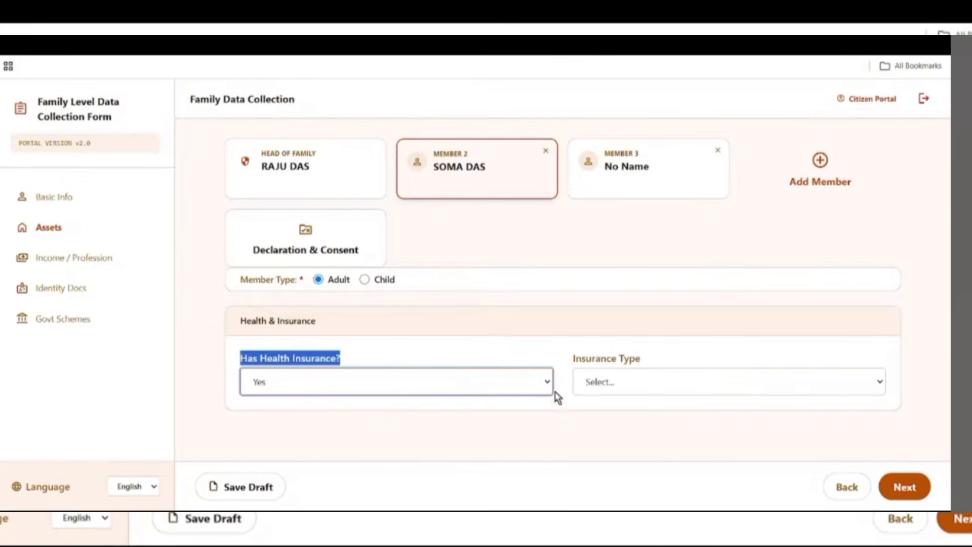
# - Set the insurance type to Government with the Swasthya Sathi scheme
pyautogui.moveTo(564, 358); pyautogui.dragTo(729, 372)
pyautogui.click(615, 383)
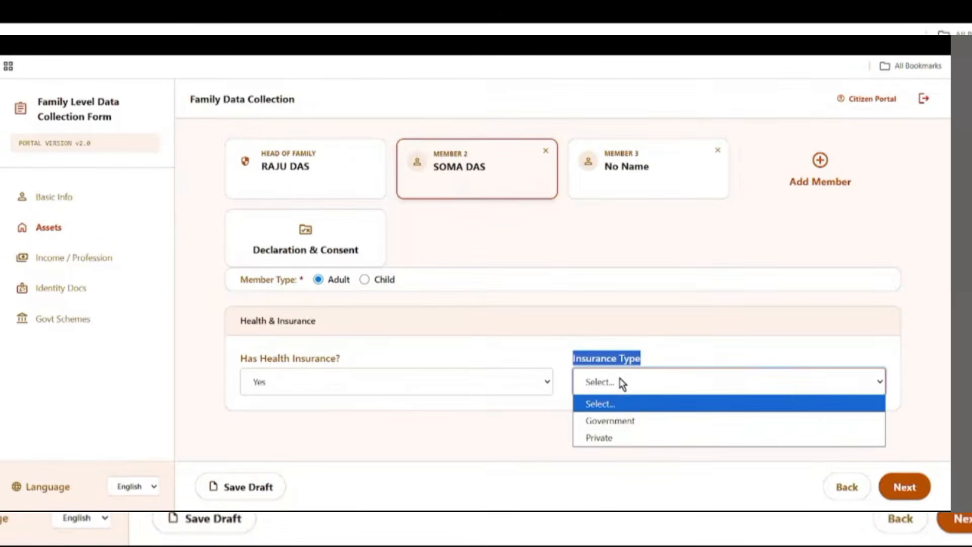
pyautogui.click(629, 428)
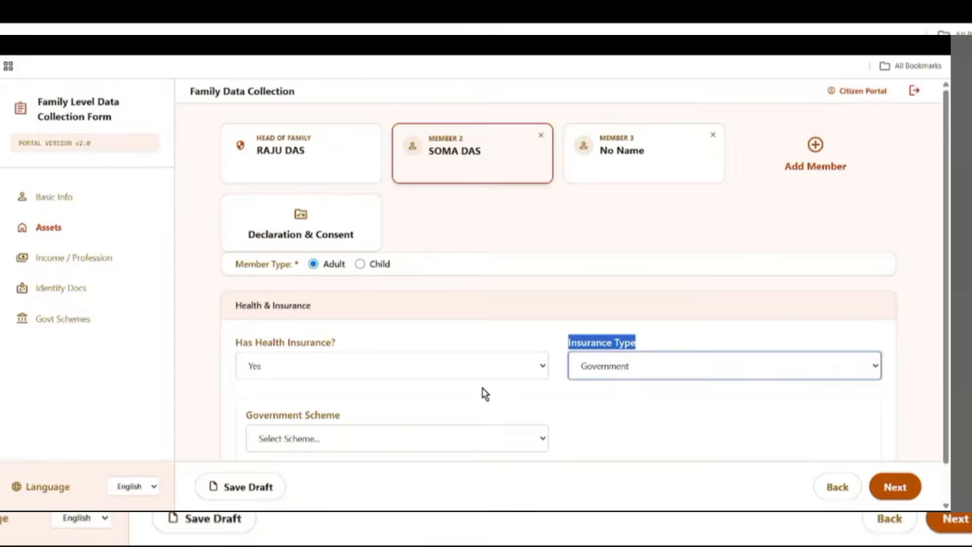
pyautogui.scroll(-1, 385, 387)
pyautogui.moveTo(247, 372); pyautogui.dragTo(355, 384)
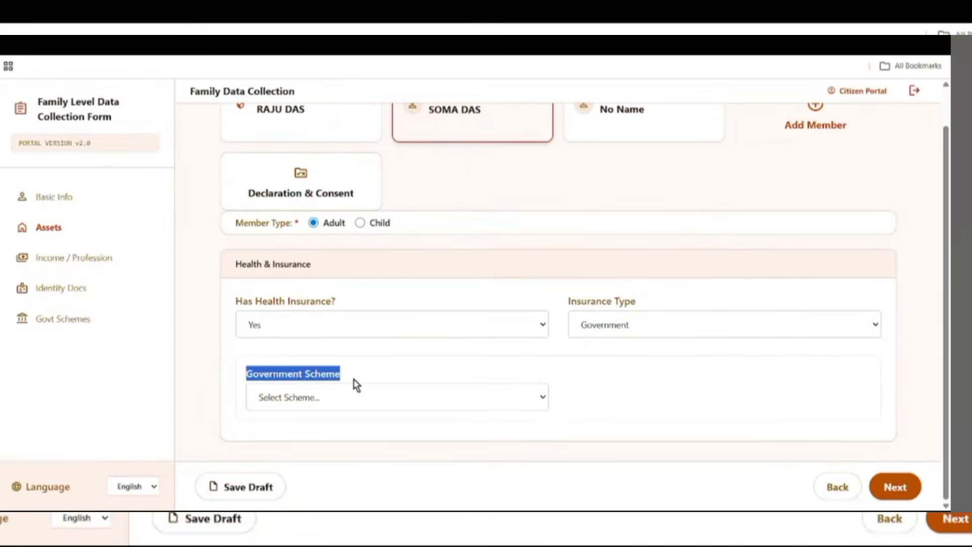
pyautogui.click(400, 397)
pyautogui.click(308, 439)
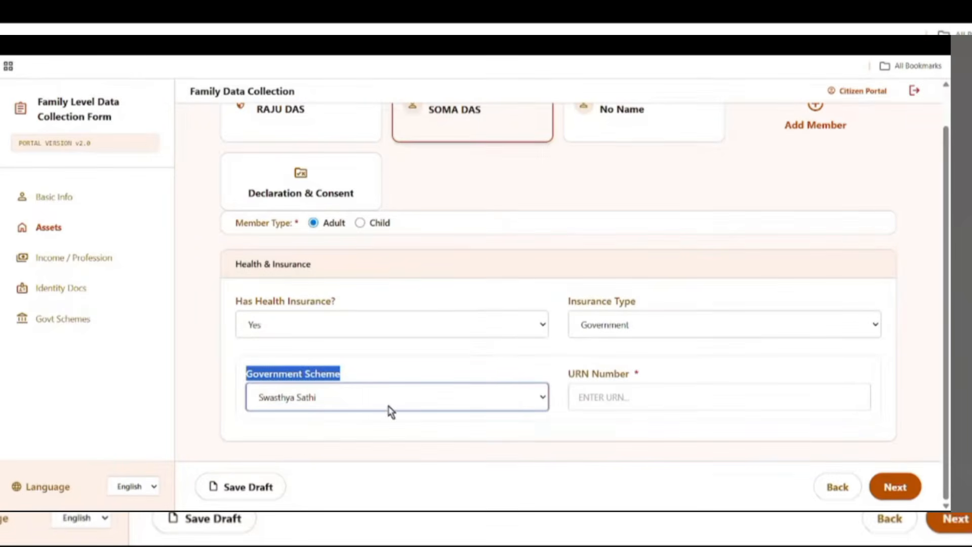
# - Enter the URN number, save the draft and continue to Income / Profession
pyautogui.moveTo(567, 373); pyautogui.dragTo(632, 373)
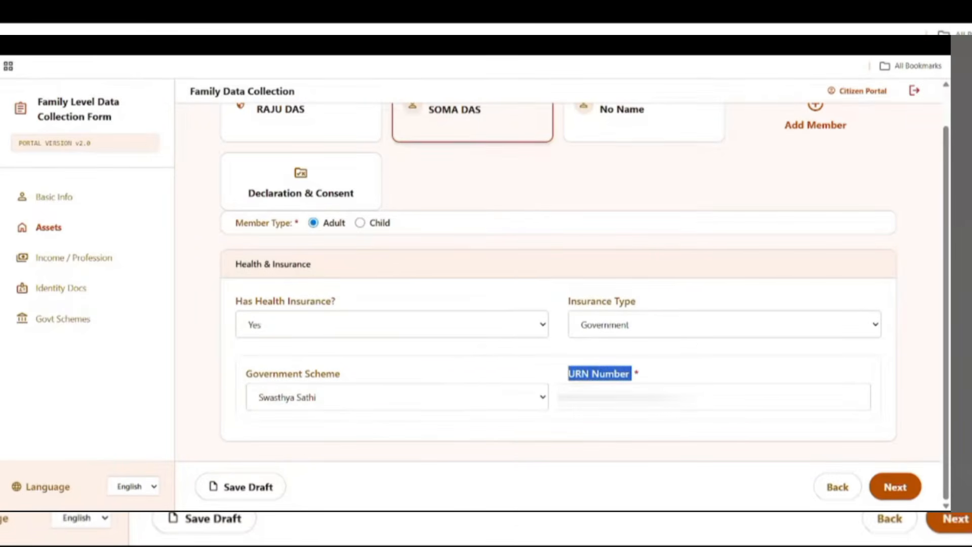
pyautogui.click(637, 398)
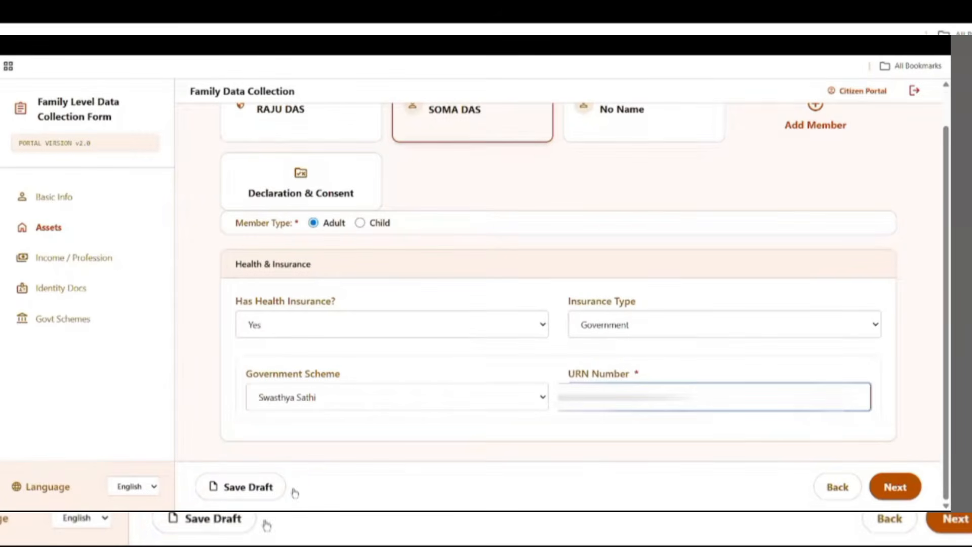
pyautogui.click(254, 490)
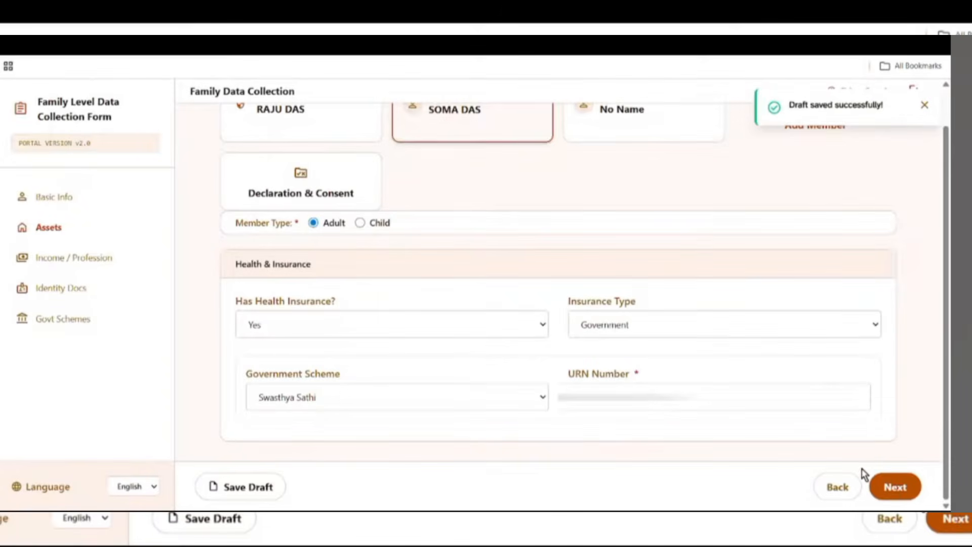
pyautogui.click(893, 488)
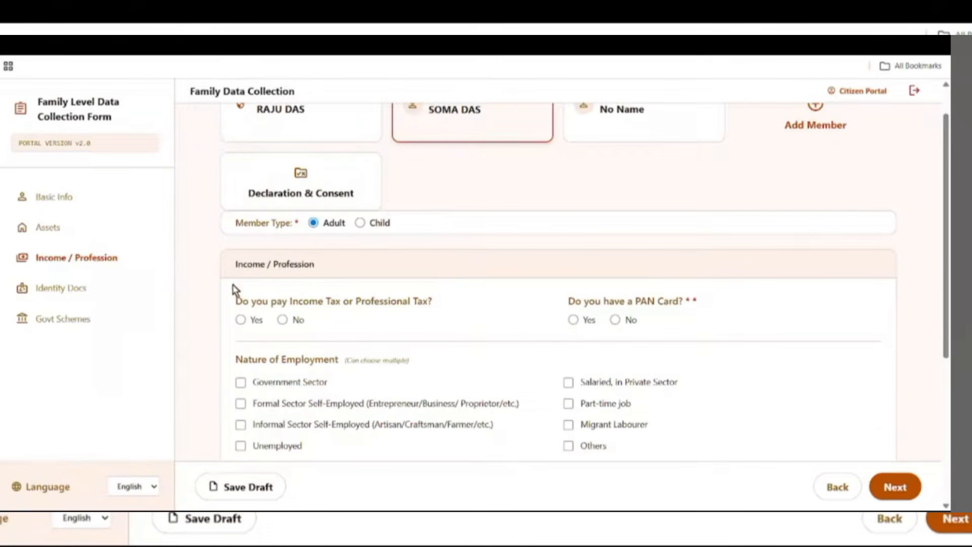
# - Answer No to both the income tax and PAN card questions
pyautogui.moveTo(235, 270); pyautogui.dragTo(337, 278)
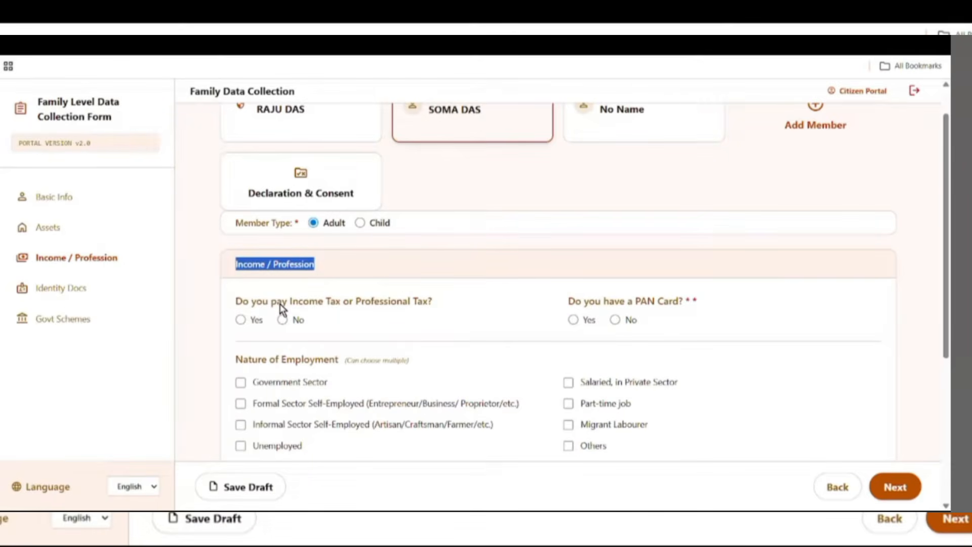
pyautogui.moveTo(240, 304); pyautogui.dragTo(416, 317)
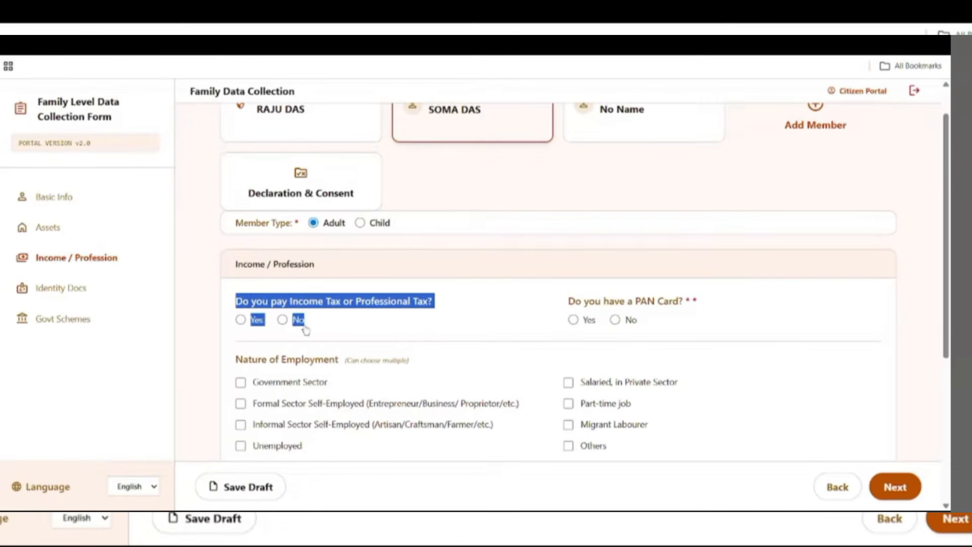
pyautogui.click(281, 320)
pyautogui.moveTo(569, 302); pyautogui.dragTo(700, 306)
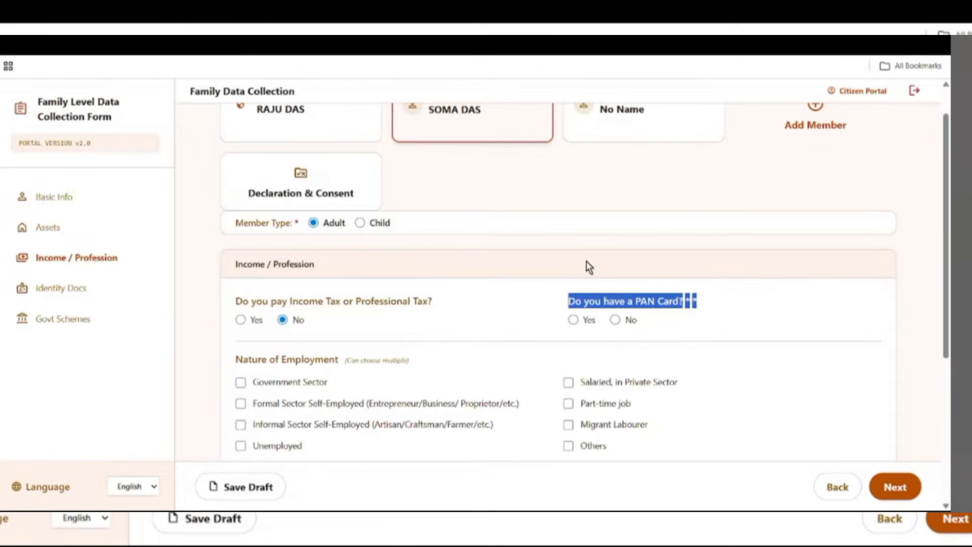
pyautogui.click(573, 319)
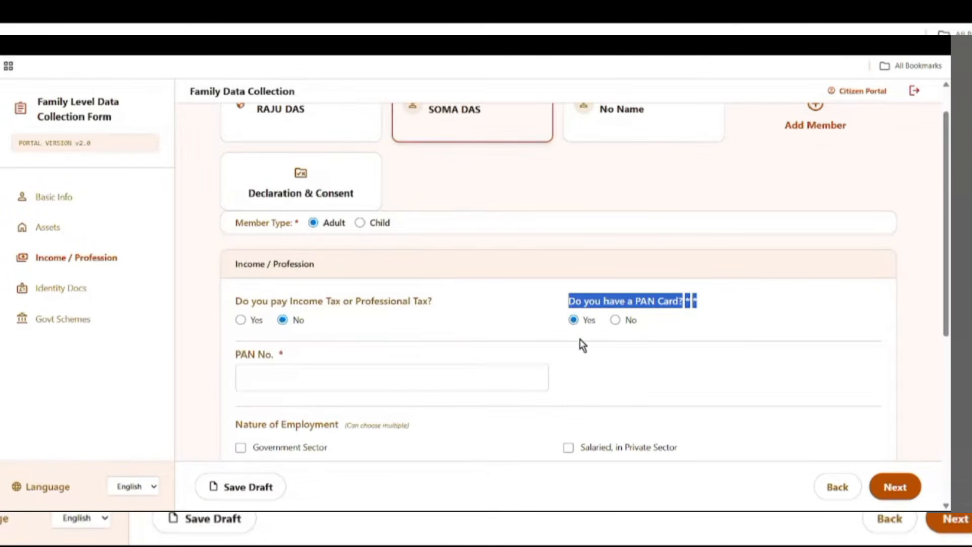
pyautogui.click(614, 320)
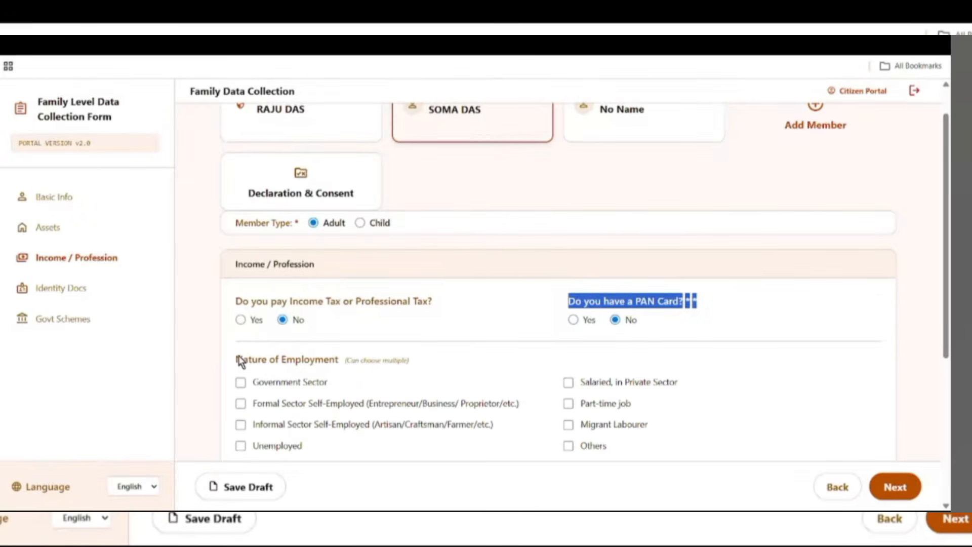
# - Mark Unemployed as the only Nature of Employment choice
pyautogui.moveTo(237, 359); pyautogui.dragTo(340, 361)
pyautogui.scroll(-2, 510, 396)
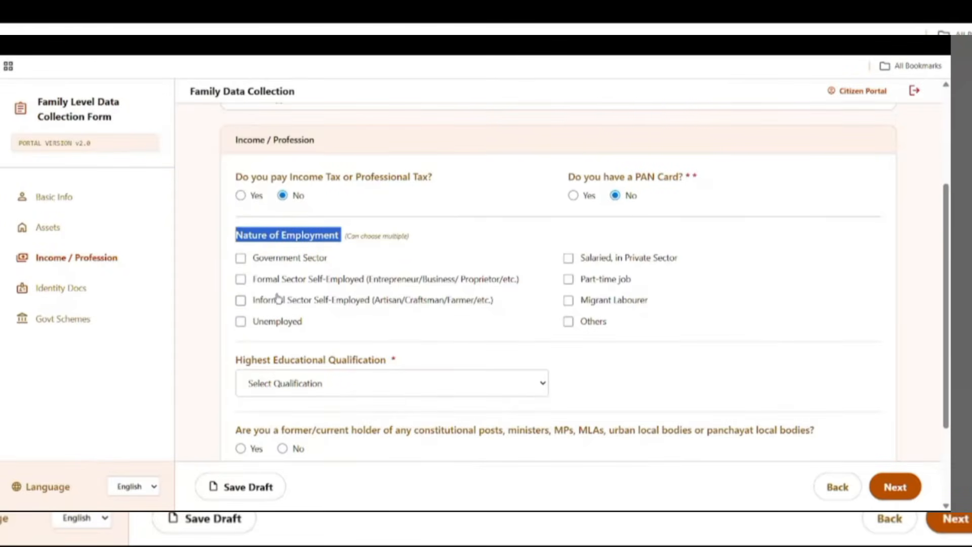
pyautogui.click(254, 321)
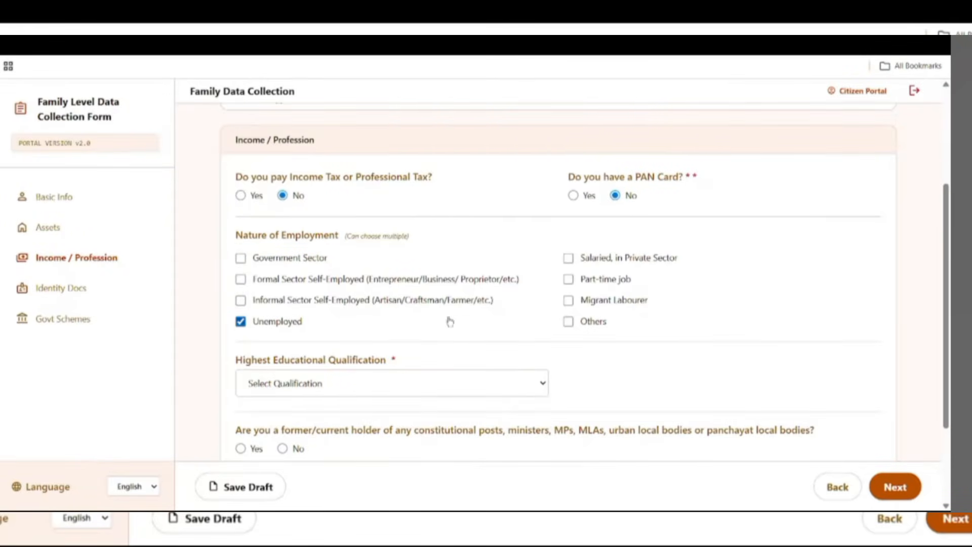
pyautogui.click(568, 321)
pyautogui.click(569, 322)
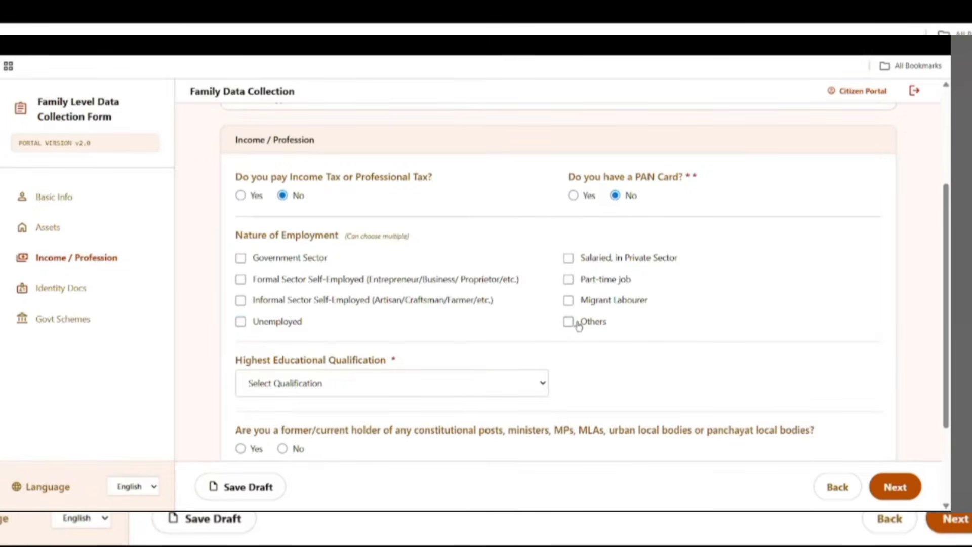
pyautogui.click(266, 325)
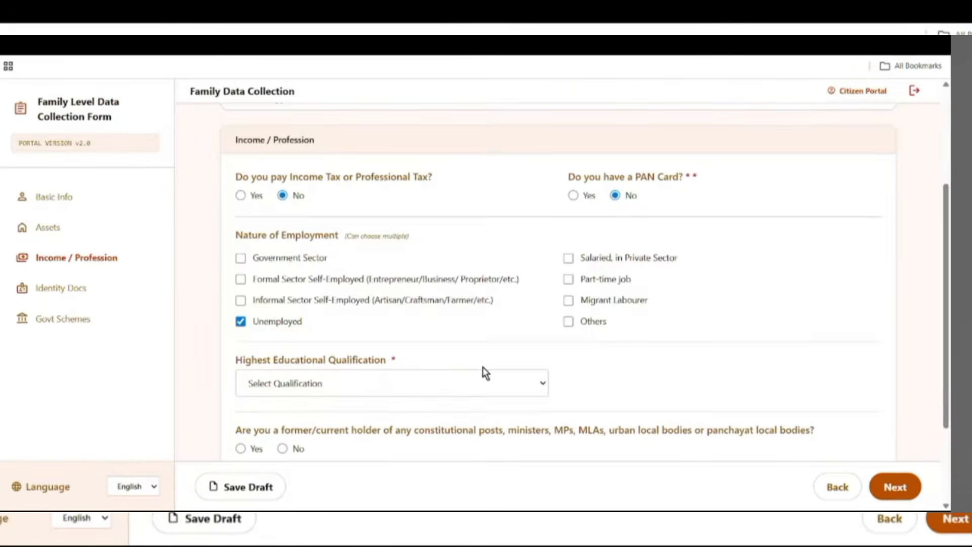
# - Set the highest educational qualification to 10th/ Madhyamik
pyautogui.scroll(-1, 485, 368)
pyautogui.moveTo(234, 297); pyautogui.dragTo(405, 312)
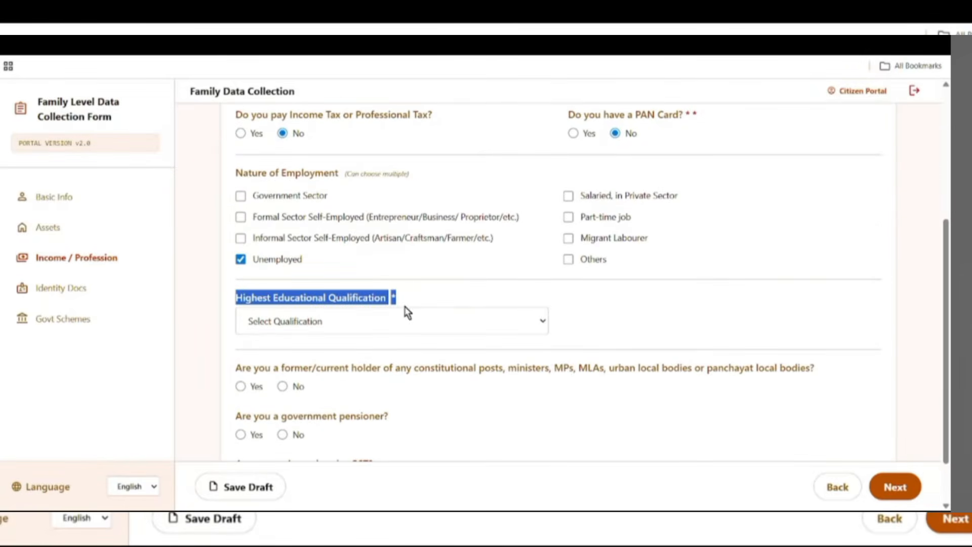
pyautogui.click(324, 332)
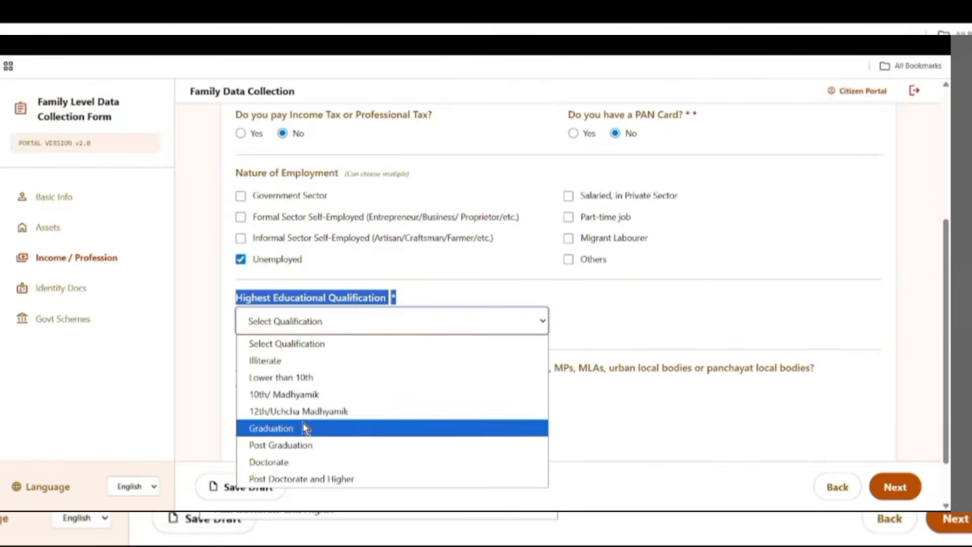
pyautogui.click(293, 394)
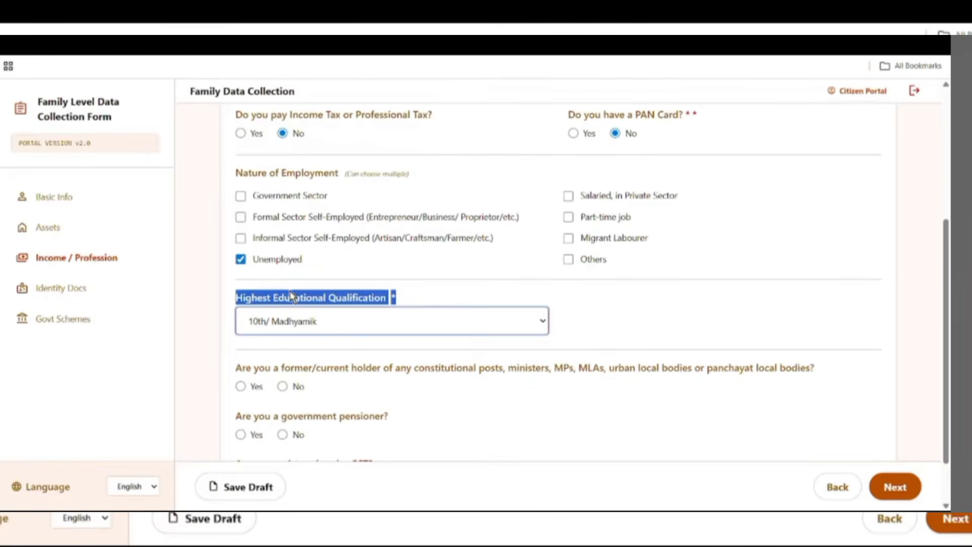
# - Answer No to constitutional post, government pensioner and GST registration, then save the draft
pyautogui.scroll(-1, 466, 367)
pyautogui.moveTo(238, 306); pyautogui.dragTo(349, 318)
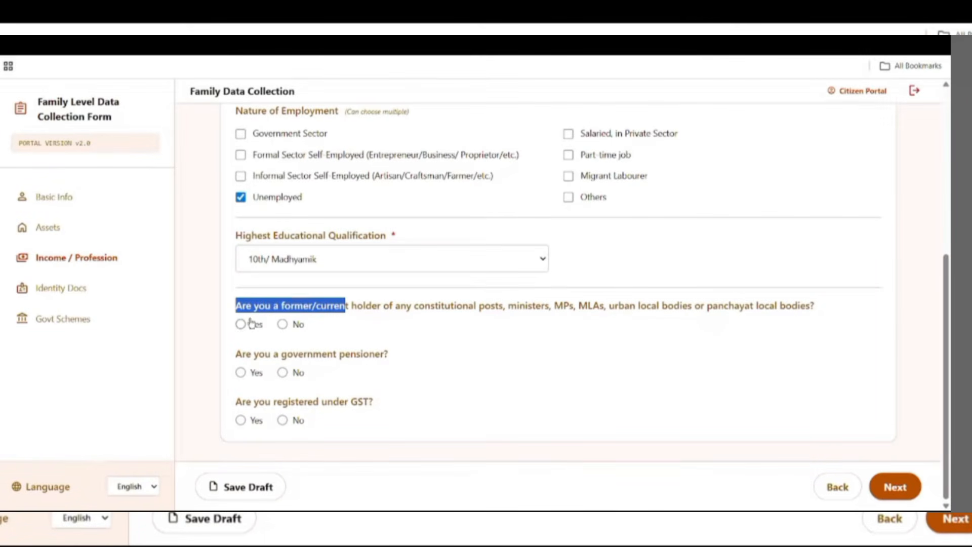
pyautogui.click(281, 324)
pyautogui.moveTo(230, 354); pyautogui.dragTo(405, 371)
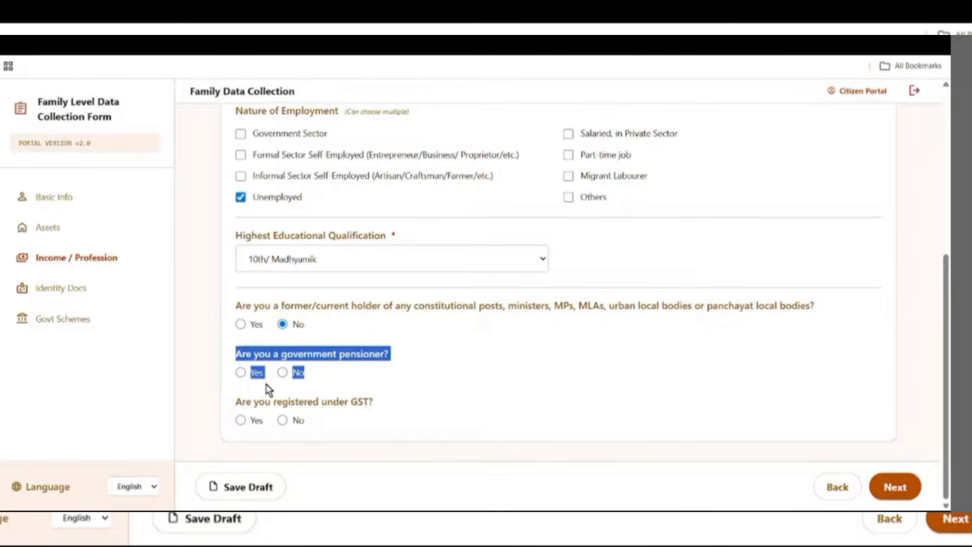
pyautogui.click(282, 372)
pyautogui.moveTo(235, 402); pyautogui.dragTo(391, 420)
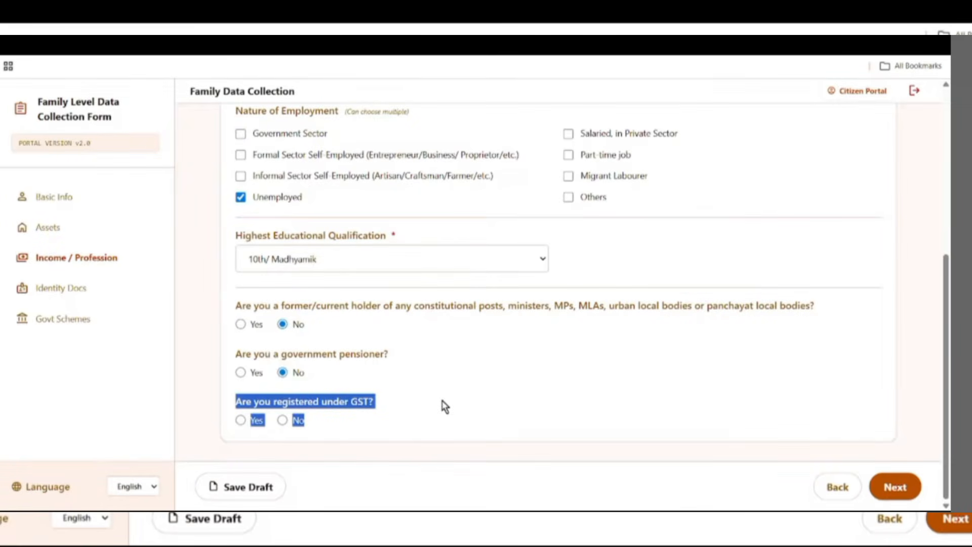
pyautogui.click(245, 421)
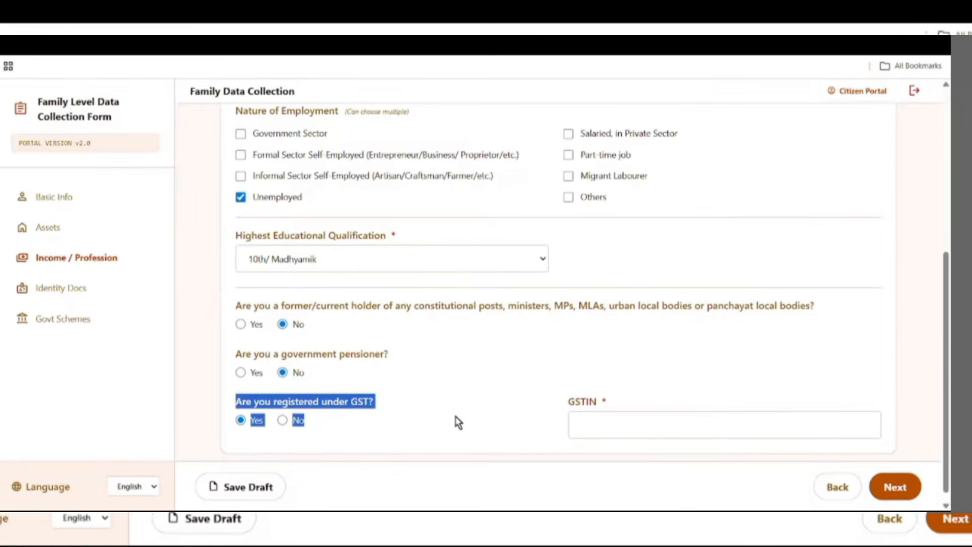
pyautogui.moveTo(581, 403); pyautogui.dragTo(598, 403)
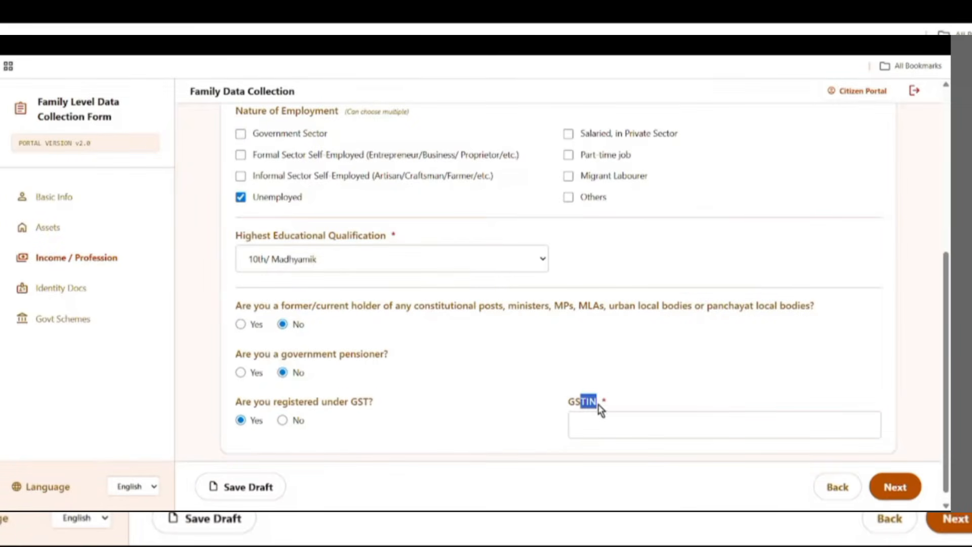
pyautogui.click(287, 423)
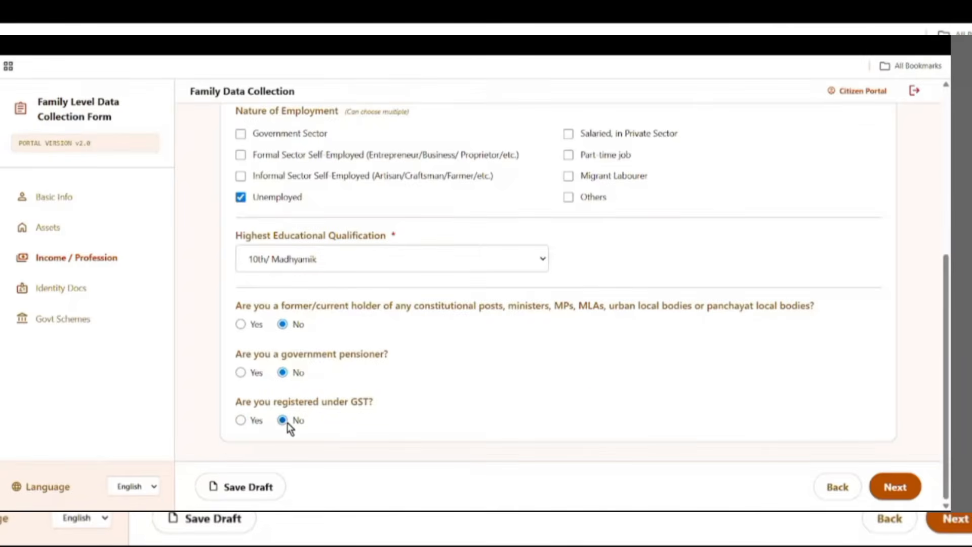
pyautogui.click(243, 489)
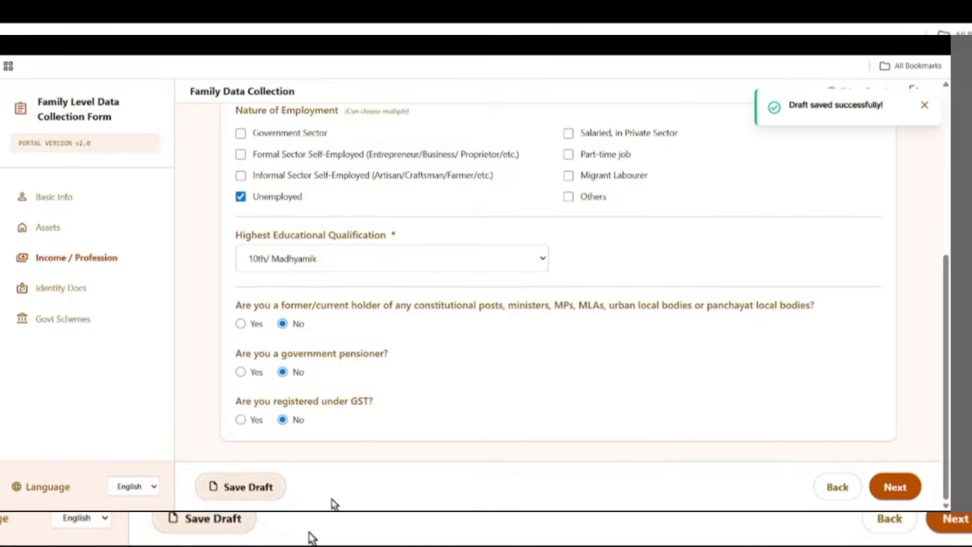
# - Go to Identity Docs and set the CAA Application Status to Issued
pyautogui.click(895, 488)
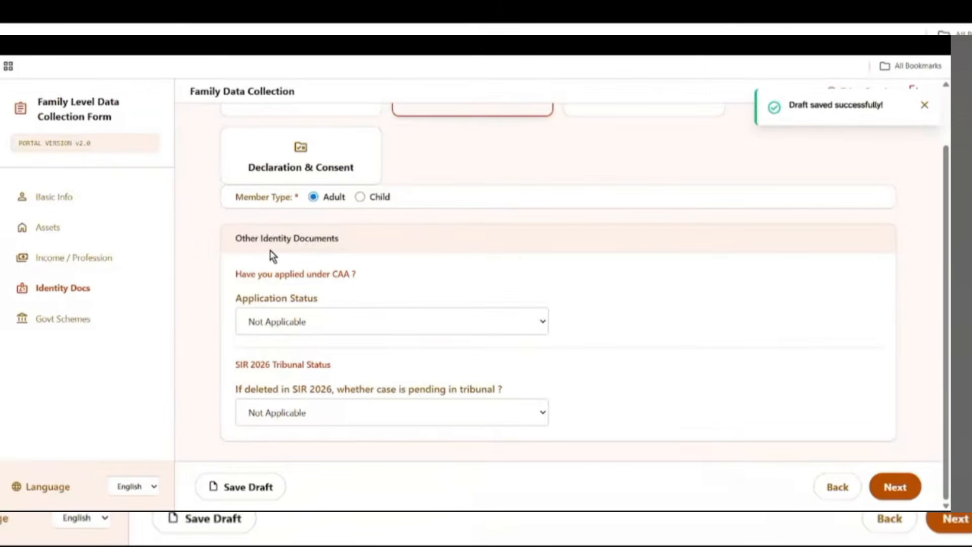
pyautogui.moveTo(241, 273); pyautogui.dragTo(403, 287)
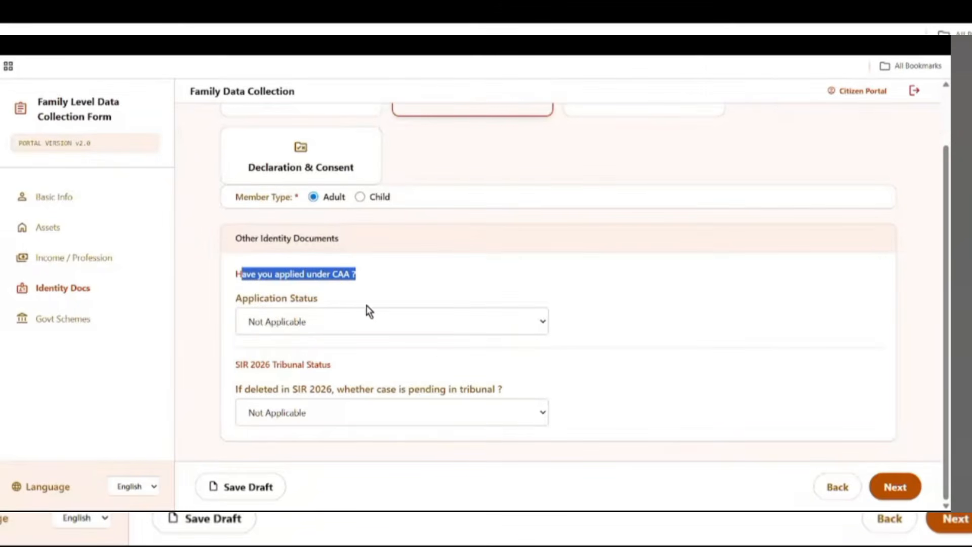
pyautogui.moveTo(238, 301); pyautogui.dragTo(362, 315)
pyautogui.click(353, 322)
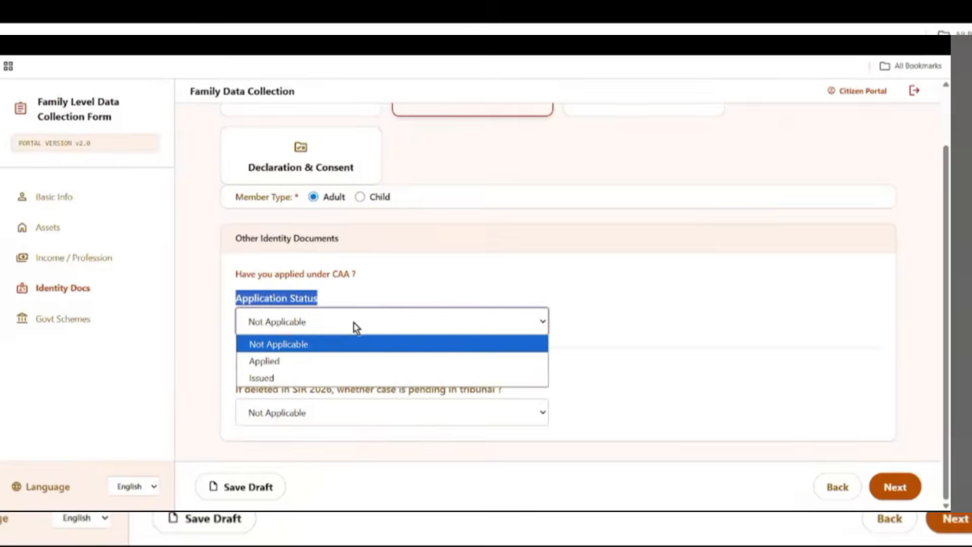
pyautogui.click(285, 380)
# - Keep the SIR 2026 tribunal pending case answer as Not Applicable and save the draft
pyautogui.moveTo(235, 368); pyautogui.dragTo(362, 373)
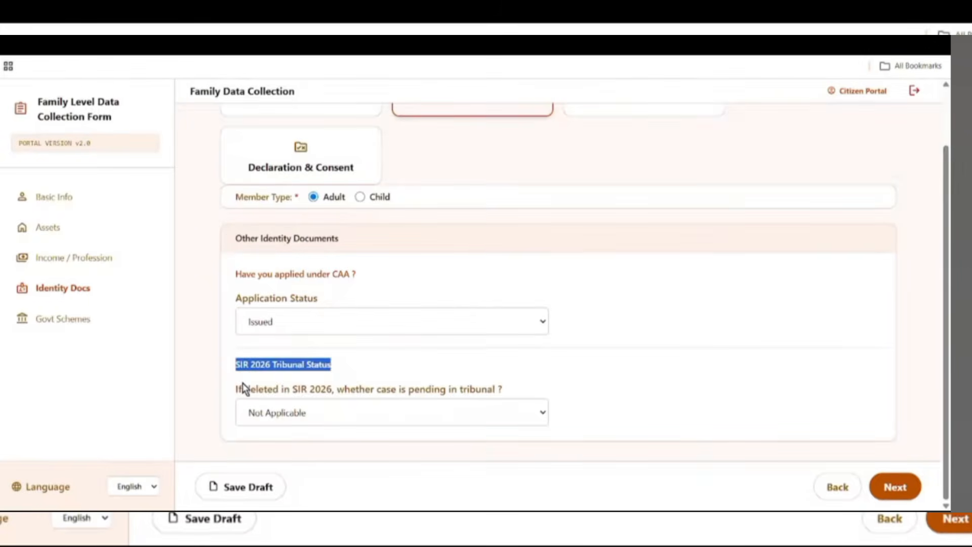
pyautogui.moveTo(238, 389); pyautogui.dragTo(473, 399)
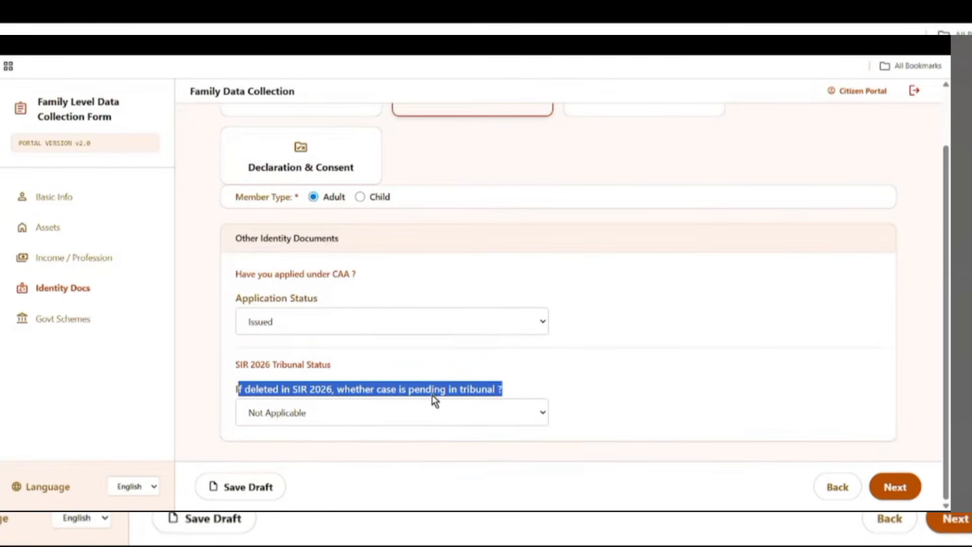
pyautogui.click(365, 414)
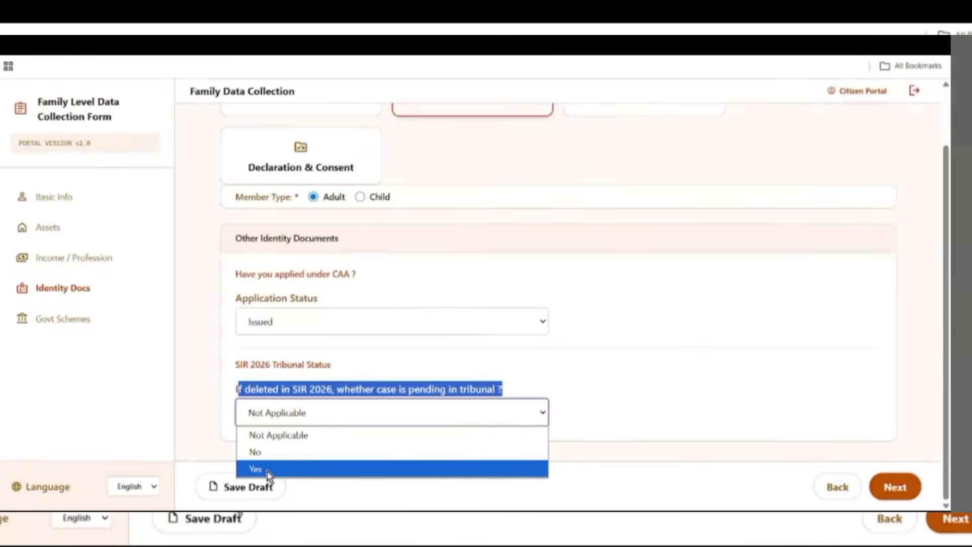
pyautogui.click(274, 439)
pyautogui.click(584, 350)
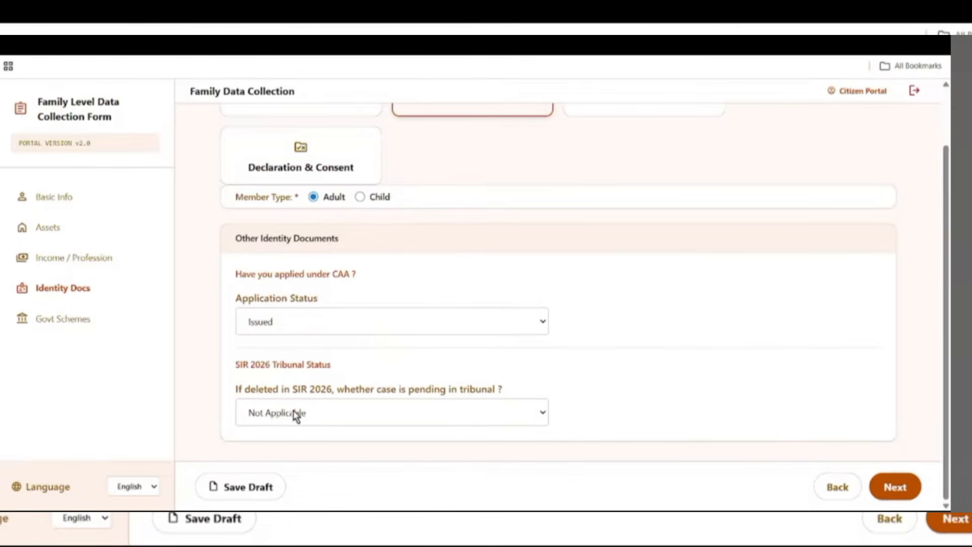
pyautogui.click(239, 484)
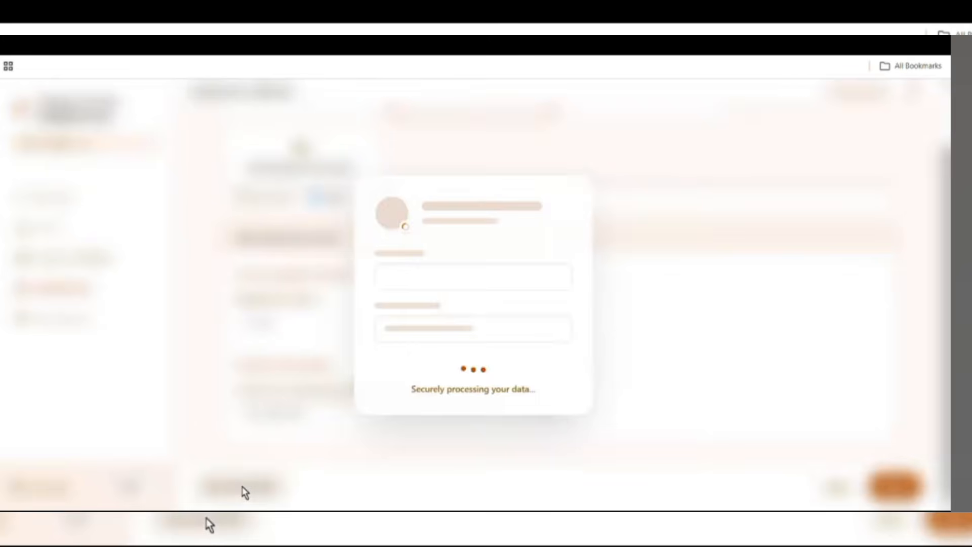
# - On Govt Schemes, mark the member as applying for Annapurna Yojana
pyautogui.click(894, 485)
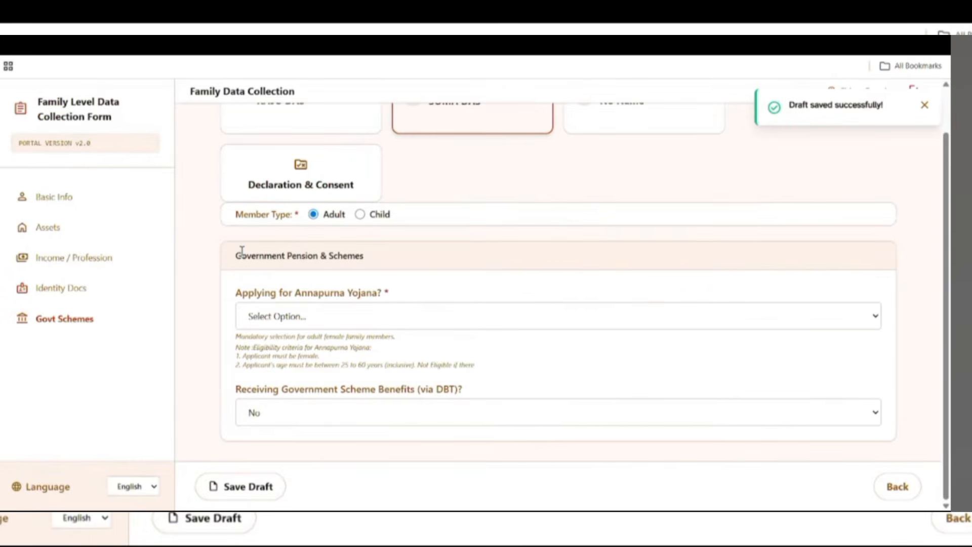
pyautogui.moveTo(242, 250); pyautogui.dragTo(412, 269)
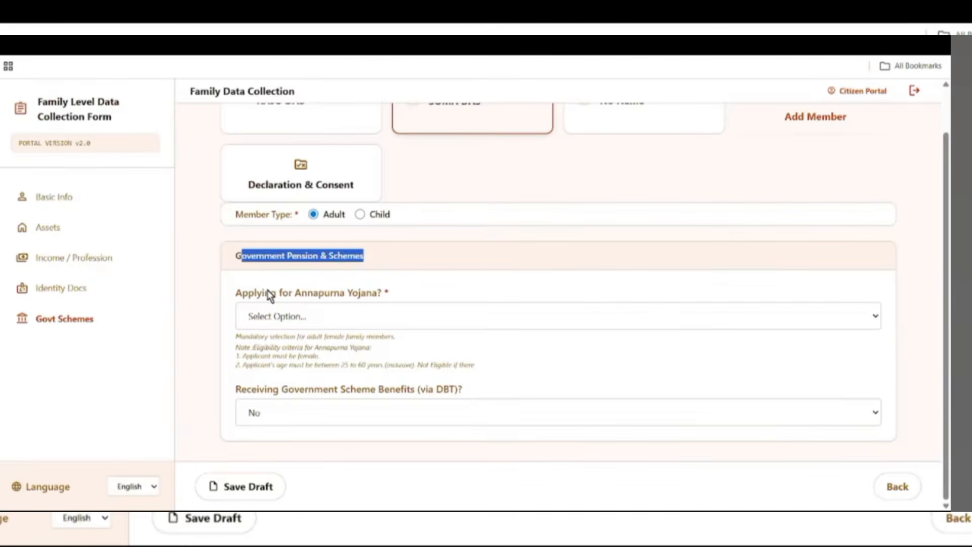
pyautogui.moveTo(235, 293); pyautogui.dragTo(393, 306)
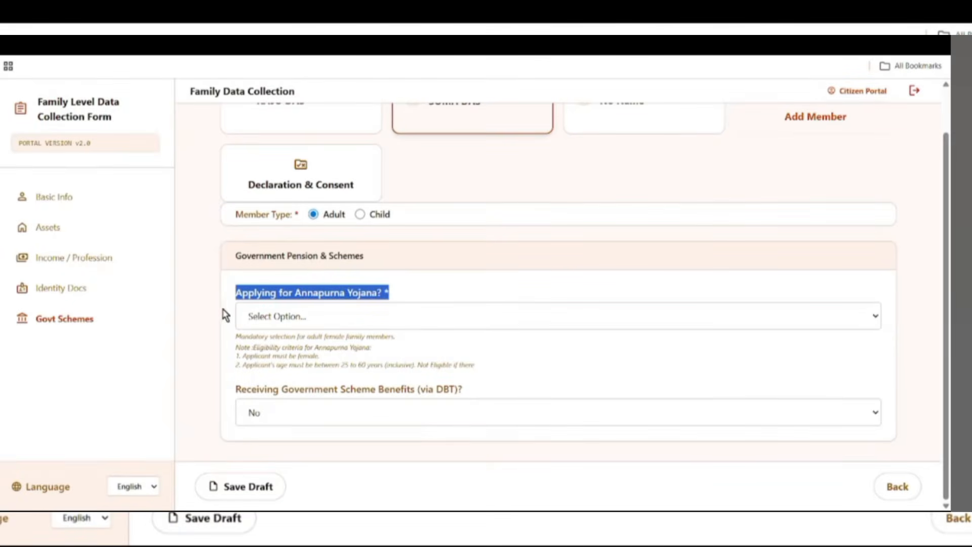
pyautogui.click(329, 318)
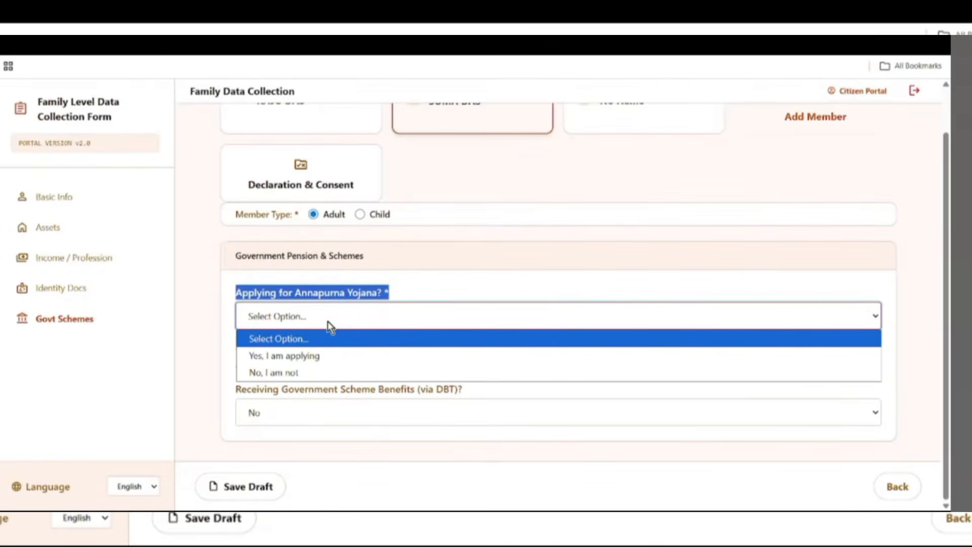
pyautogui.click(291, 354)
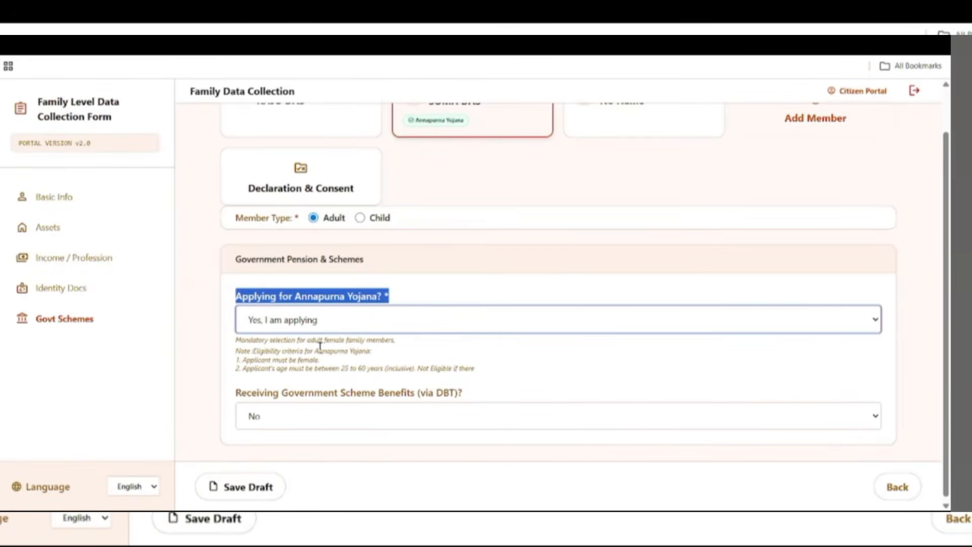
pyautogui.moveTo(328, 368); pyautogui.dragTo(403, 380)
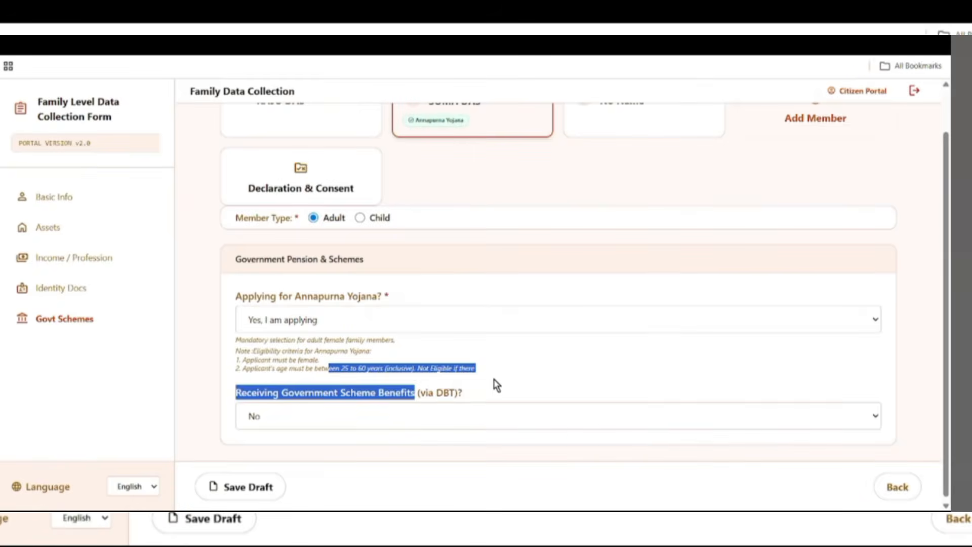
pyautogui.click(538, 379)
pyautogui.moveTo(280, 368); pyautogui.dragTo(345, 368)
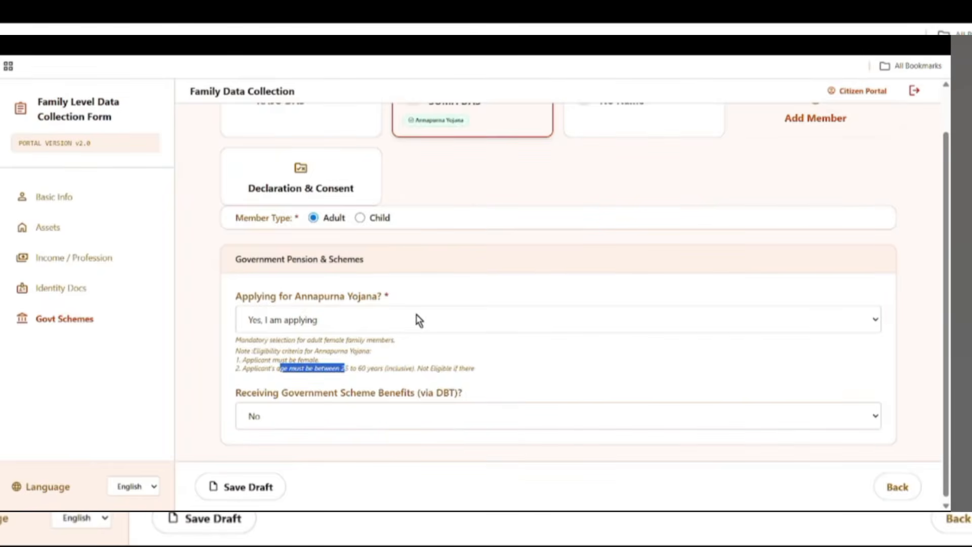
# - Set the DBT benefits answer to No and save the draft
pyautogui.scroll(-1, 405, 410)
pyautogui.moveTo(236, 389); pyautogui.dragTo(436, 405)
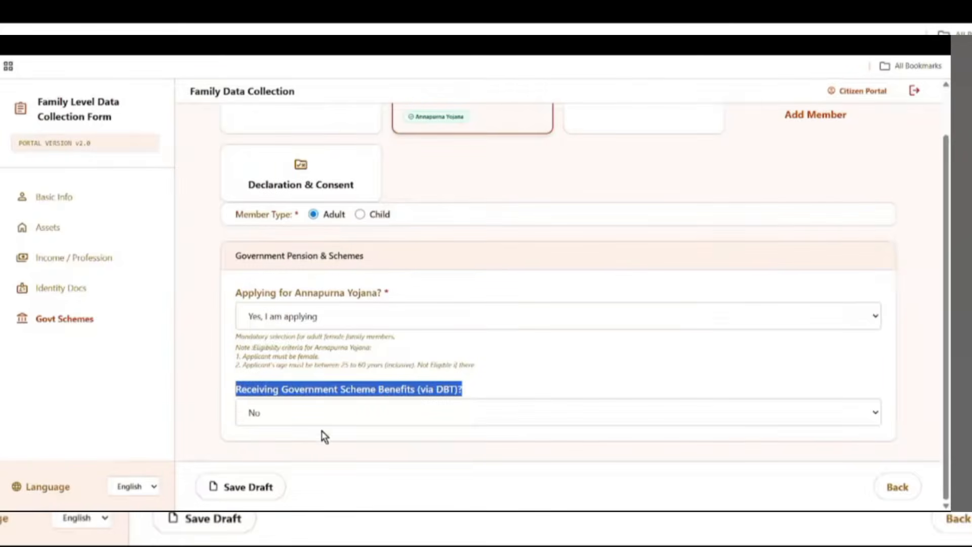
pyautogui.click(294, 421)
pyautogui.click(304, 452)
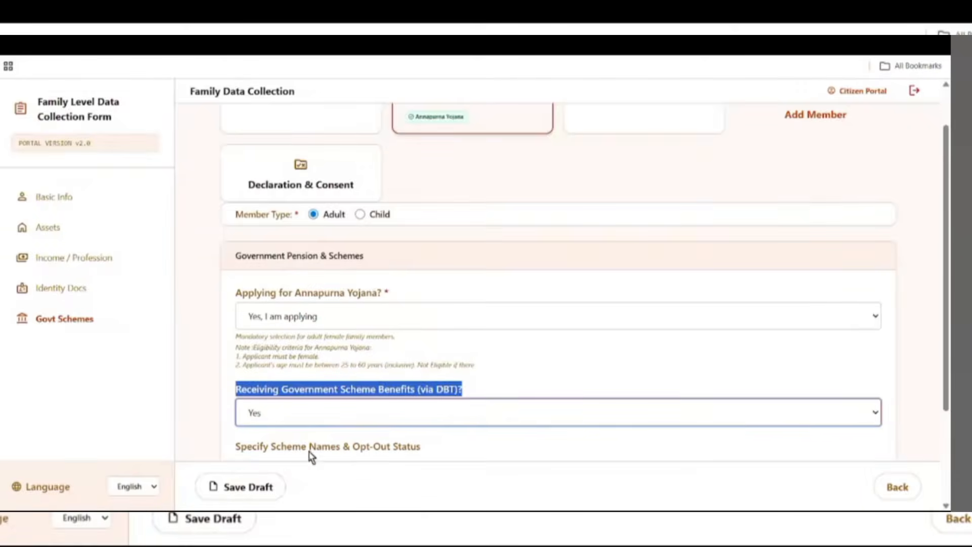
pyautogui.scroll(-3, 311, 455)
pyautogui.moveTo(250, 348); pyautogui.dragTo(316, 354)
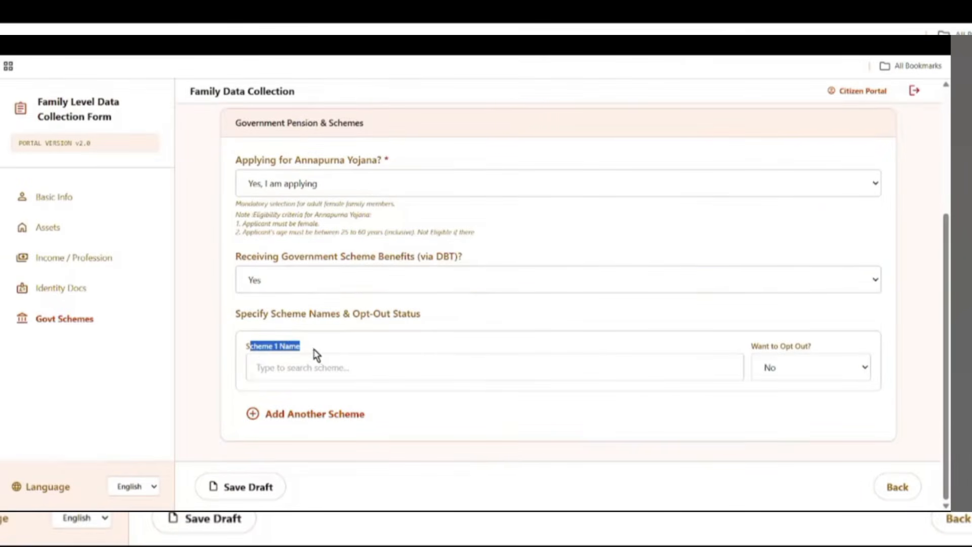
pyautogui.click(291, 282)
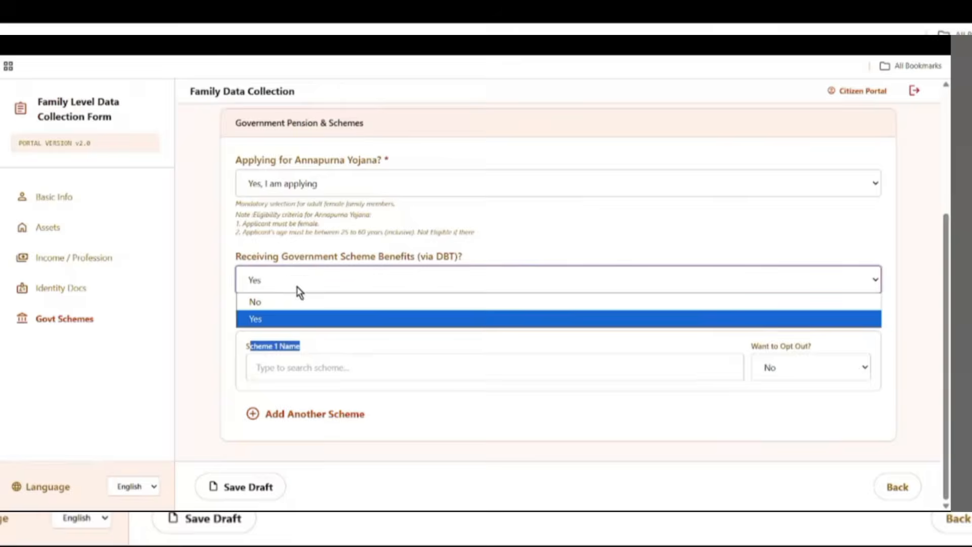
pyautogui.click(293, 304)
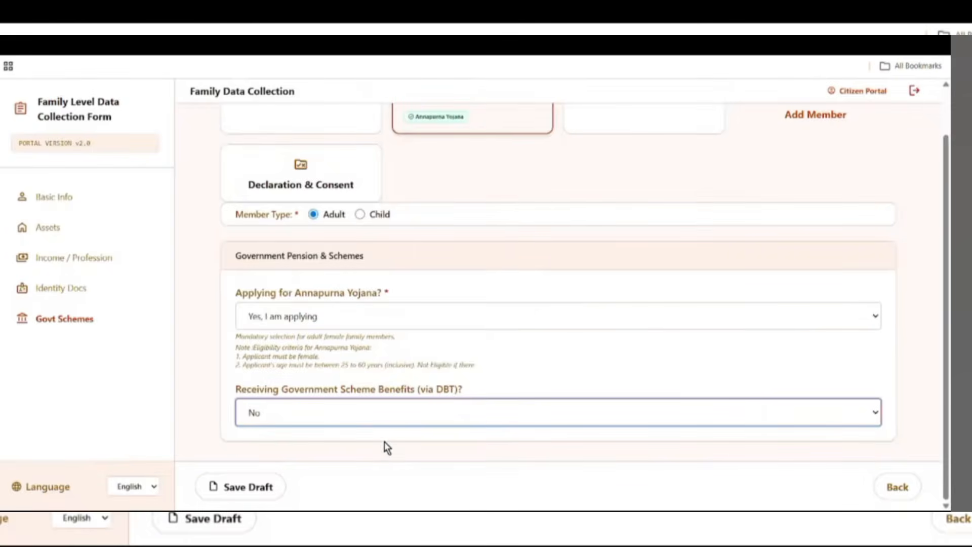
pyautogui.click(252, 488)
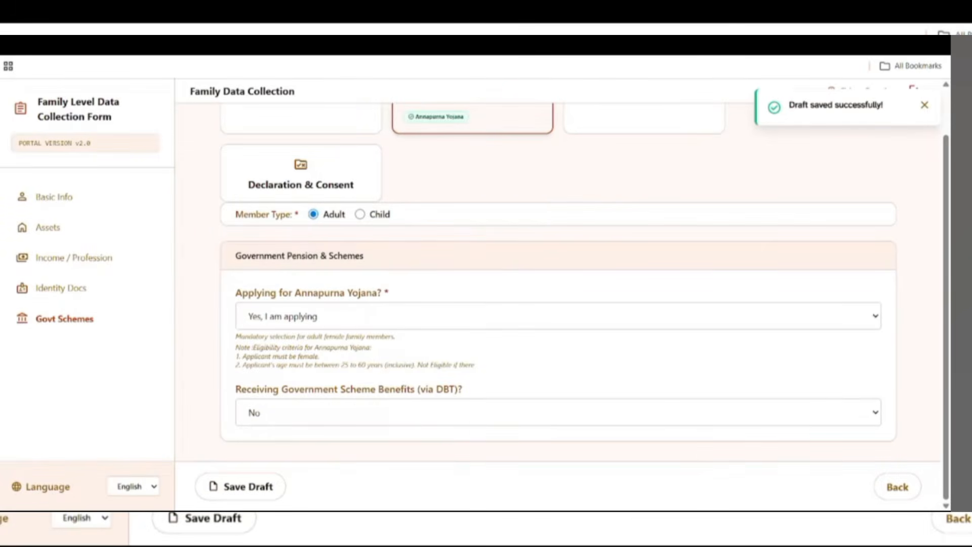
pyautogui.scroll(1, 455, 420)
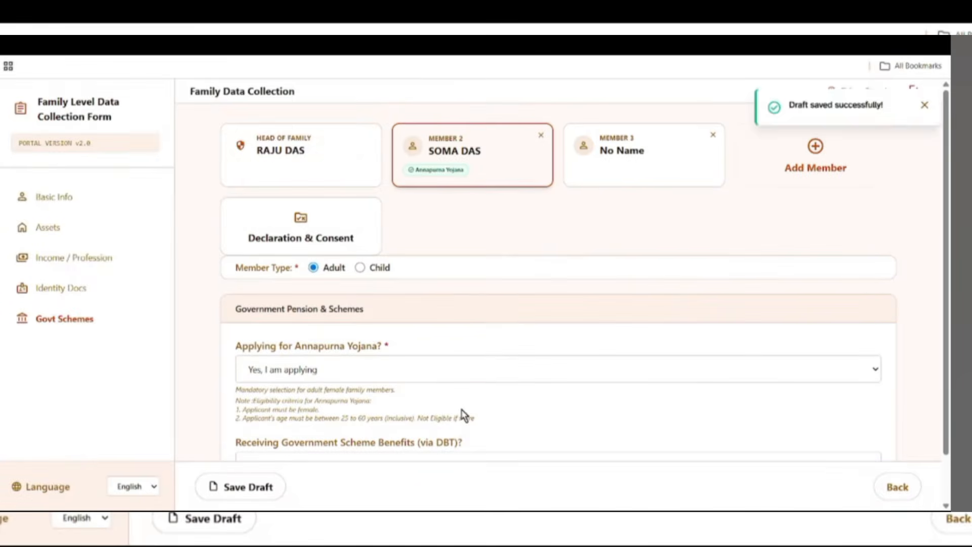
# - Select the Member 3 'No Name' card and look through its empty Basic Info form
pyautogui.click(608, 157)
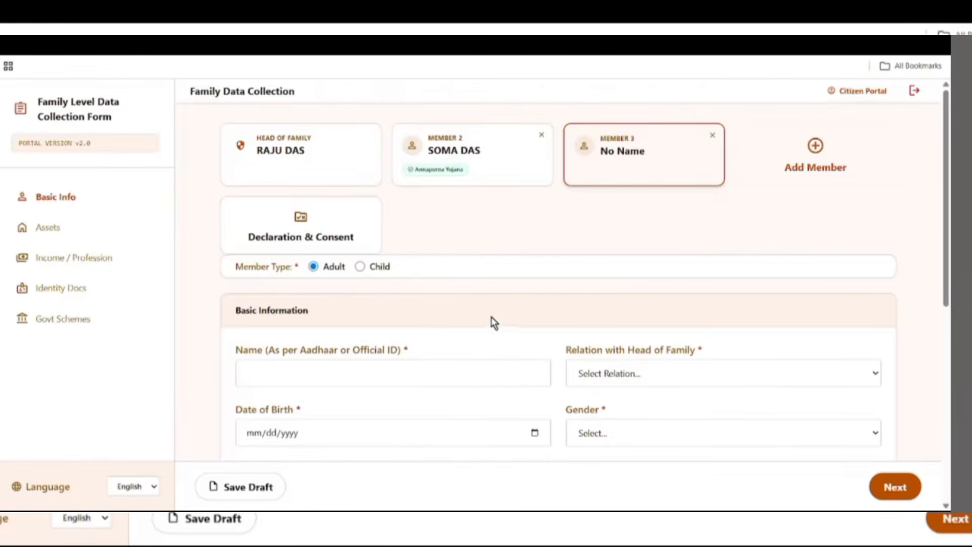
pyautogui.scroll(-1, 493, 323)
pyautogui.scroll(-1, 581, 310)
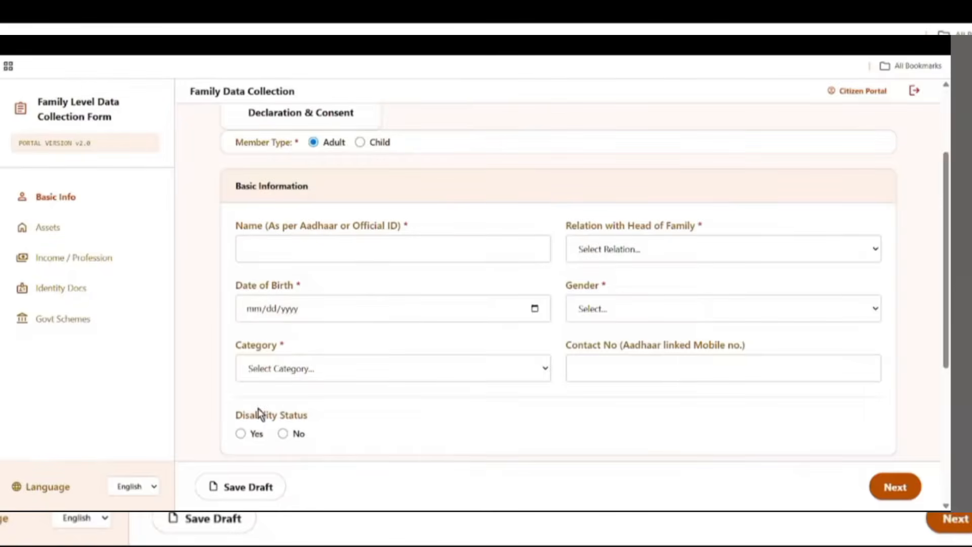
pyautogui.scroll(-2, 266, 448)
pyautogui.scroll(-2, 317, 425)
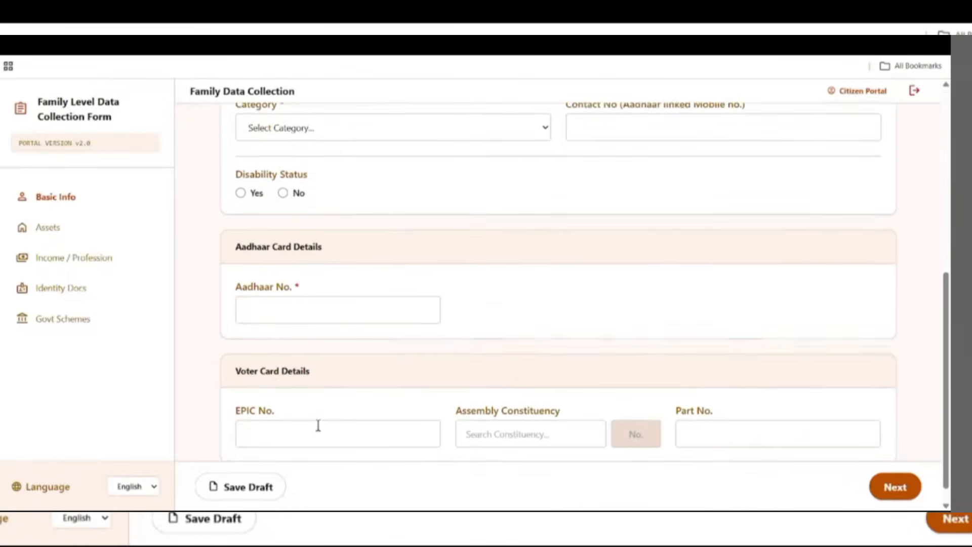
pyautogui.scroll(-1, 401, 384)
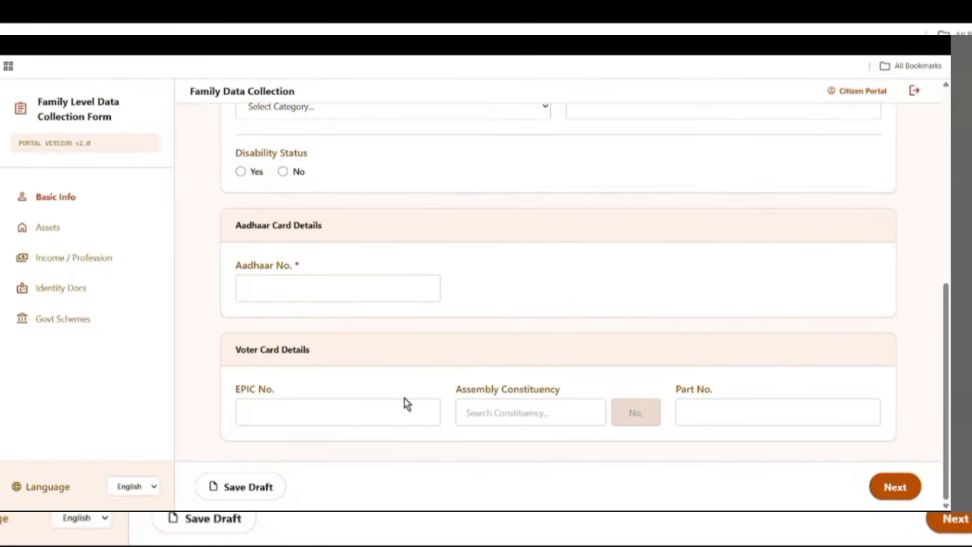
pyautogui.scroll(5, 461, 372)
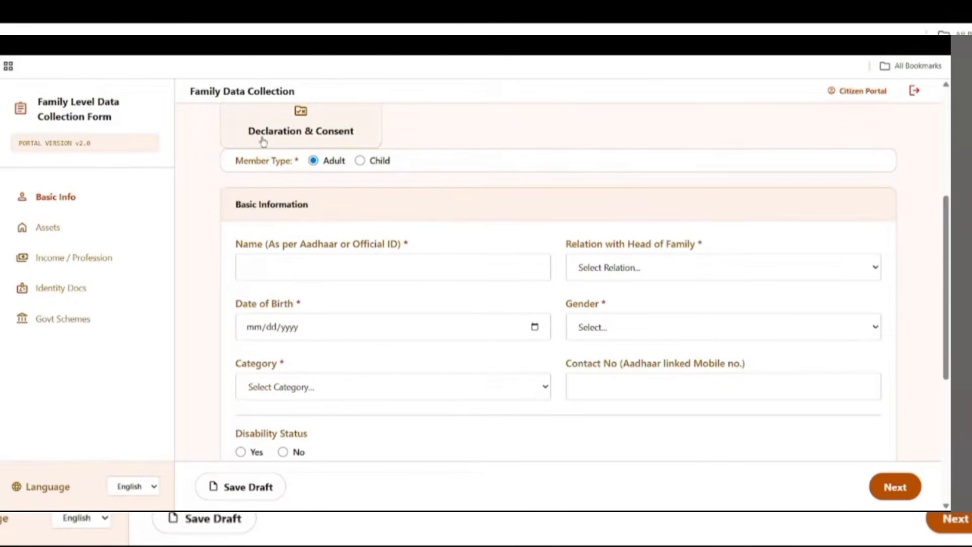
# - Set the third member's relation to head as Daughter and enter her name
pyautogui.moveTo(214, 158); pyautogui.dragTo(317, 162)
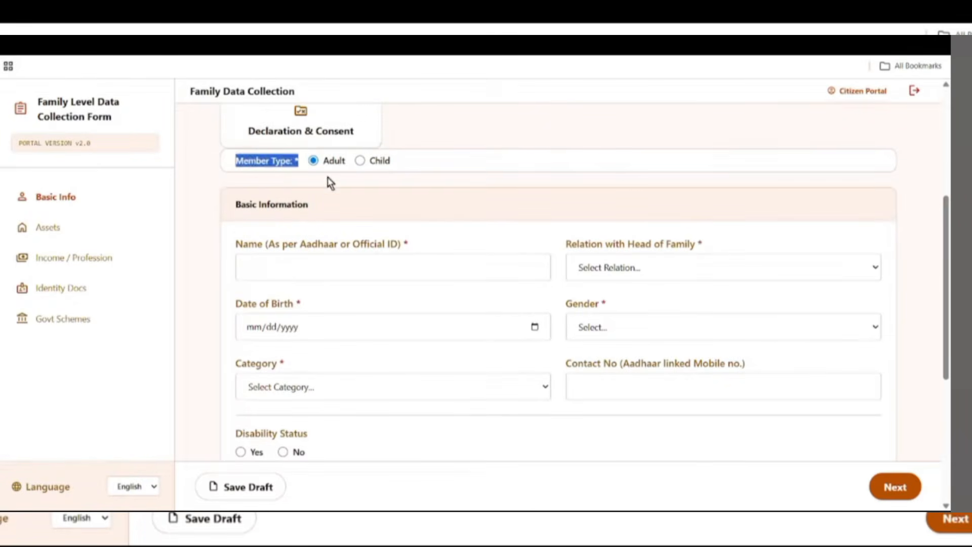
pyautogui.moveTo(236, 208); pyautogui.dragTo(314, 210)
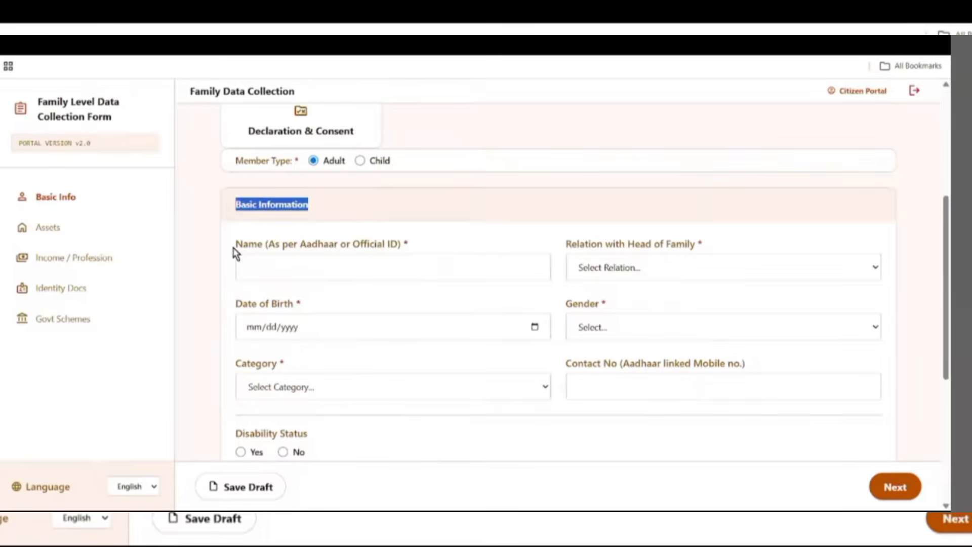
pyautogui.moveTo(234, 252); pyautogui.dragTo(439, 259)
pyautogui.moveTo(565, 247); pyautogui.dragTo(679, 273)
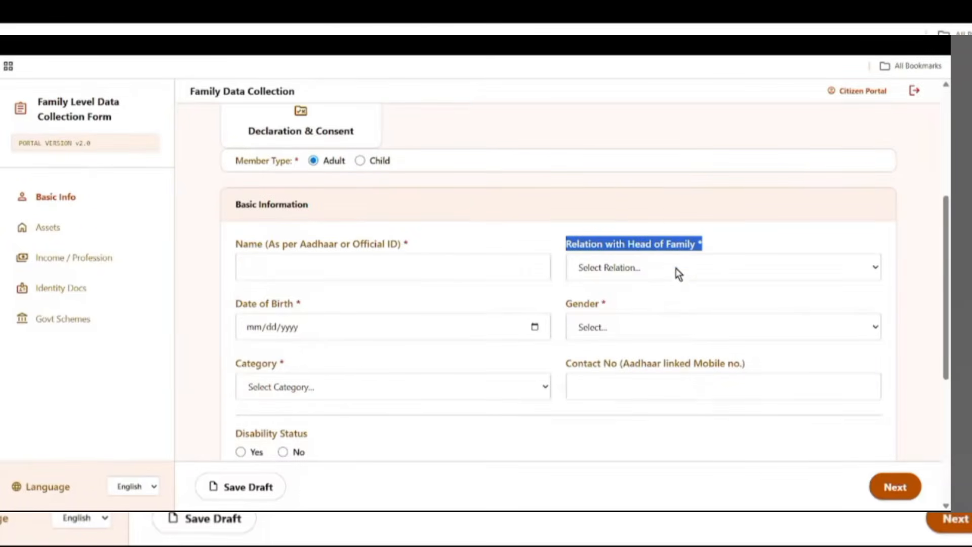
pyautogui.click(657, 271)
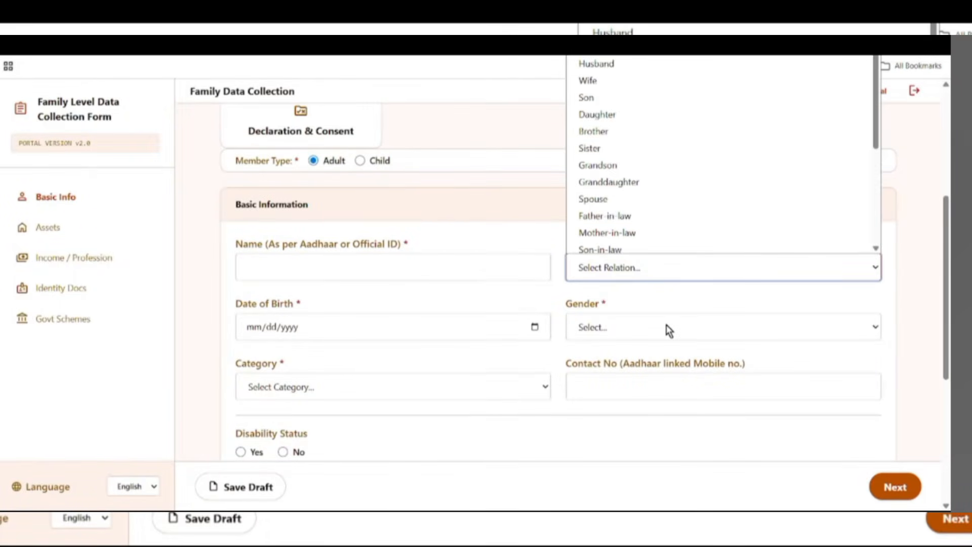
pyautogui.click(598, 116)
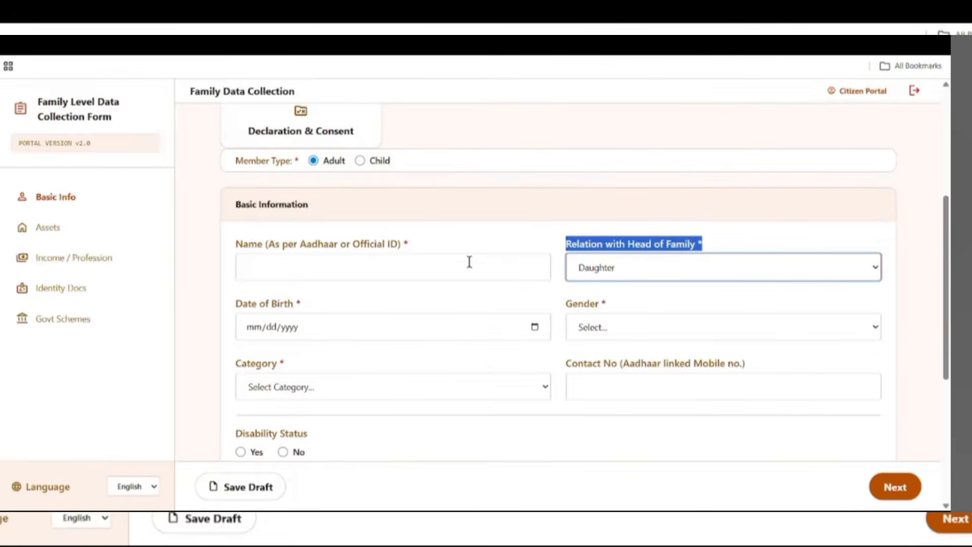
pyautogui.moveTo(234, 244); pyautogui.dragTo(375, 245)
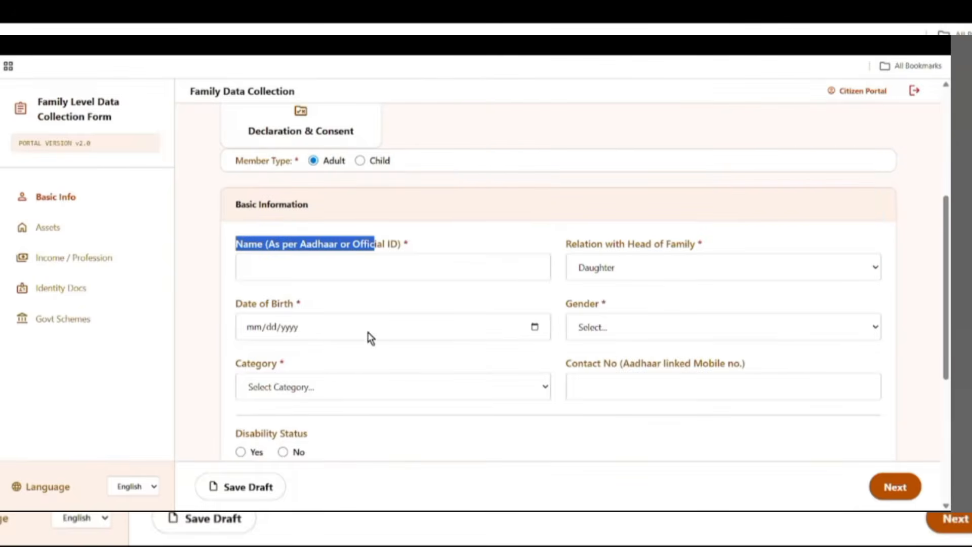
pyautogui.click(271, 272)
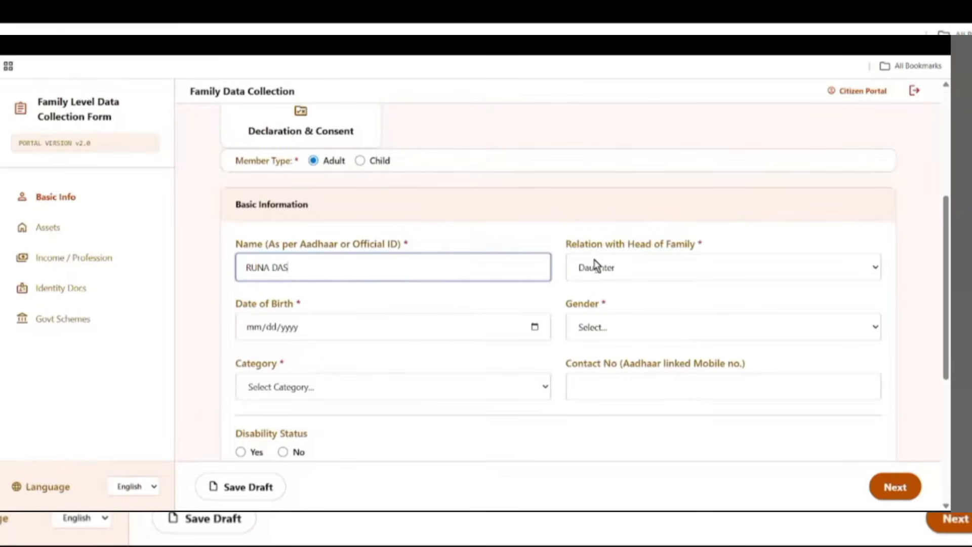
pyautogui.click(579, 252)
pyautogui.tripleClick(579, 252)
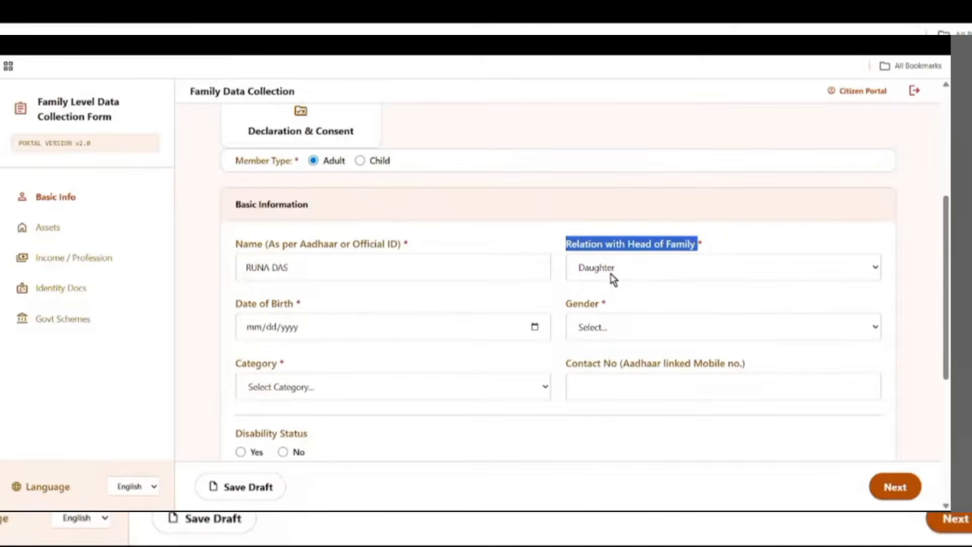
# - Choose the date of birth from the calendar, save the draft and continue to the next page
pyautogui.moveTo(233, 304); pyautogui.dragTo(317, 306)
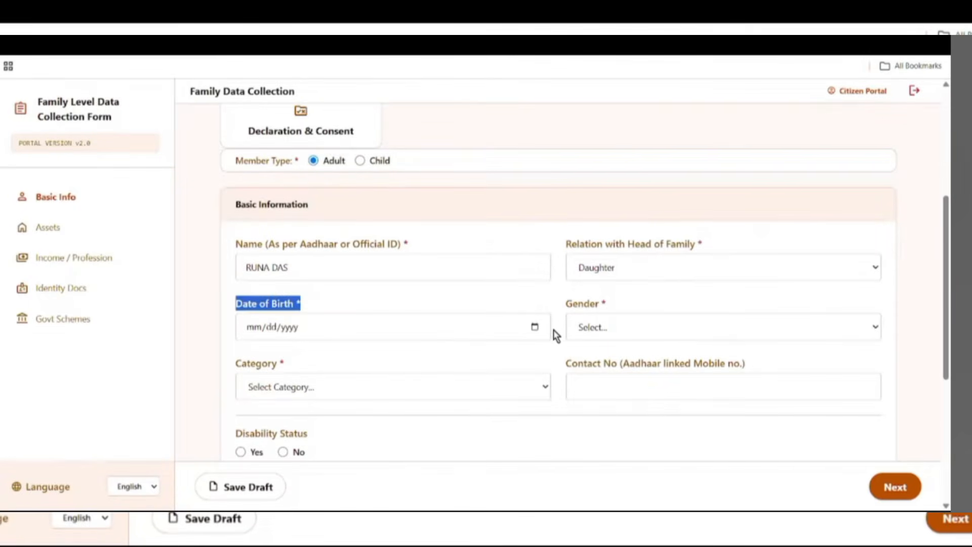
pyautogui.click(532, 329)
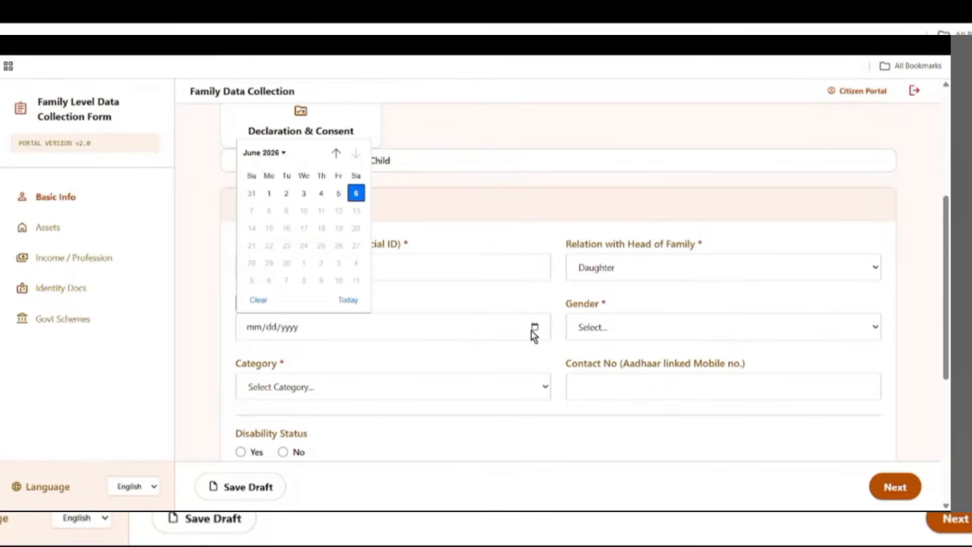
pyautogui.click(267, 153)
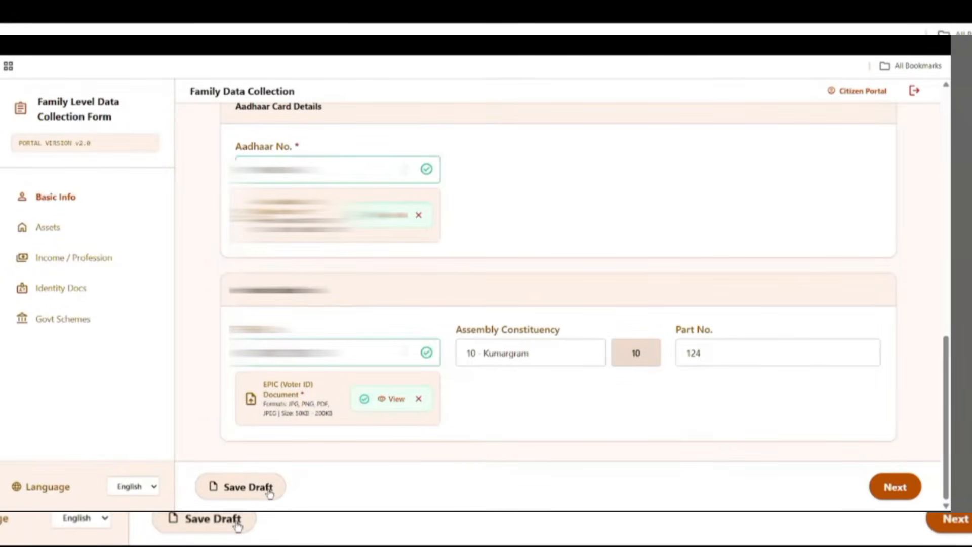
pyautogui.click(270, 493)
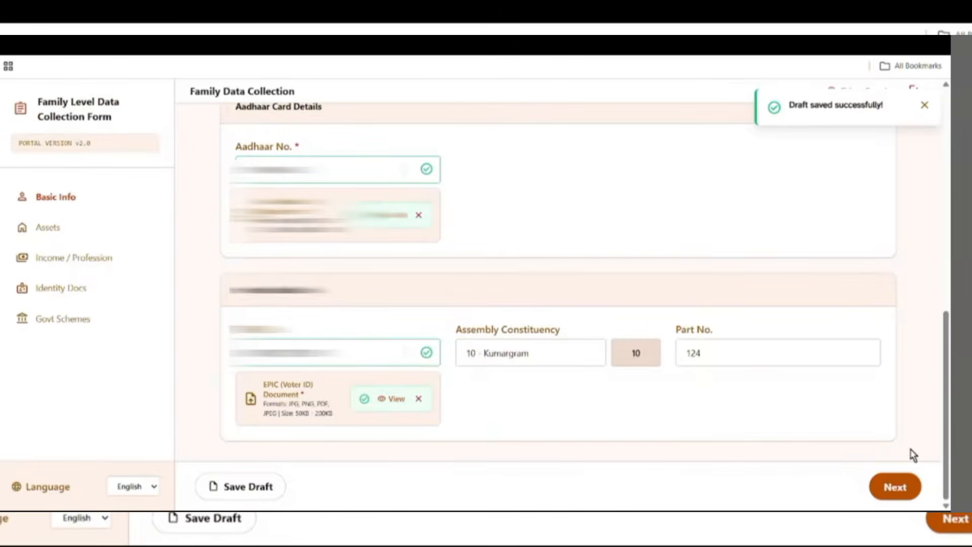
pyautogui.click(910, 488)
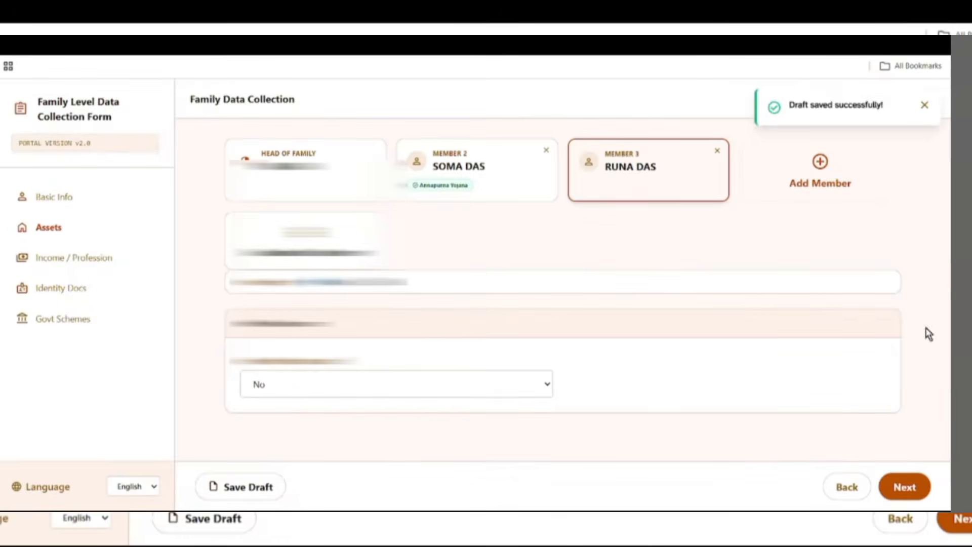
# - Set health insurance to Yes, insurance type Government, scheme Other, and save the draft
pyautogui.moveTo(260, 364); pyautogui.dragTo(444, 378)
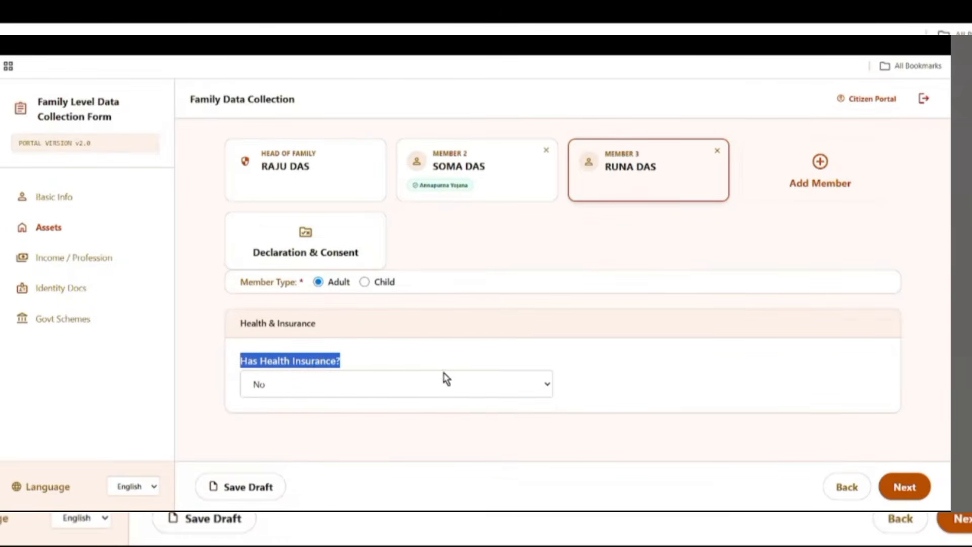
pyautogui.click(324, 384)
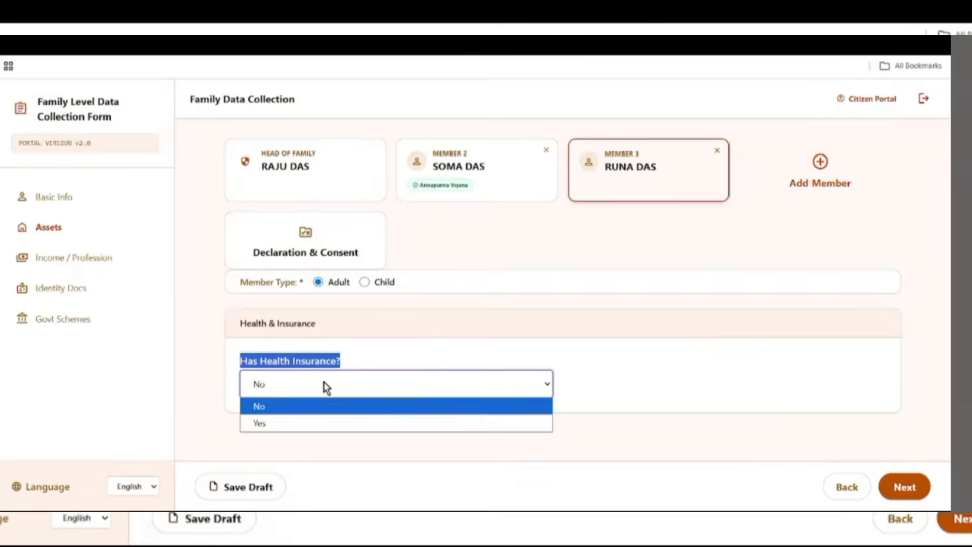
pyautogui.click(299, 424)
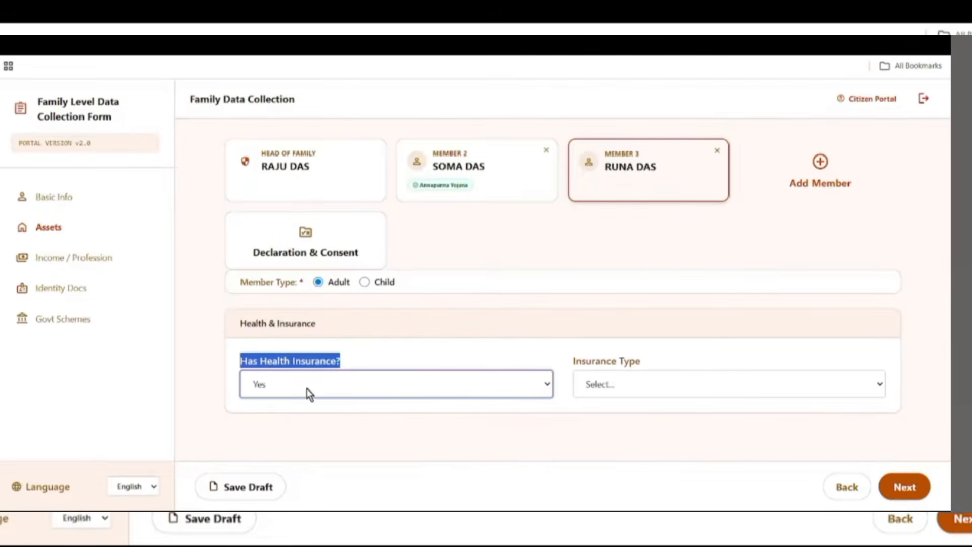
pyautogui.moveTo(569, 360); pyautogui.dragTo(688, 374)
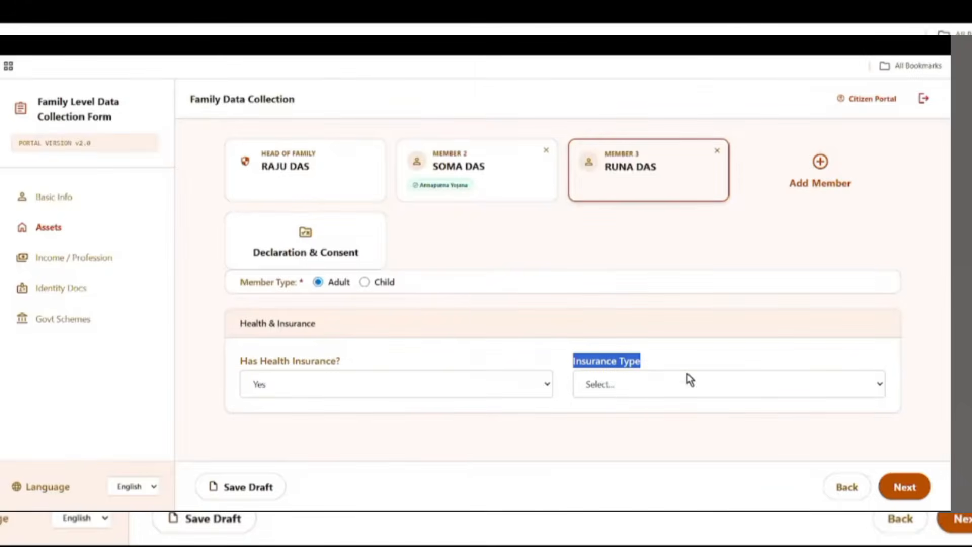
pyautogui.click(620, 389)
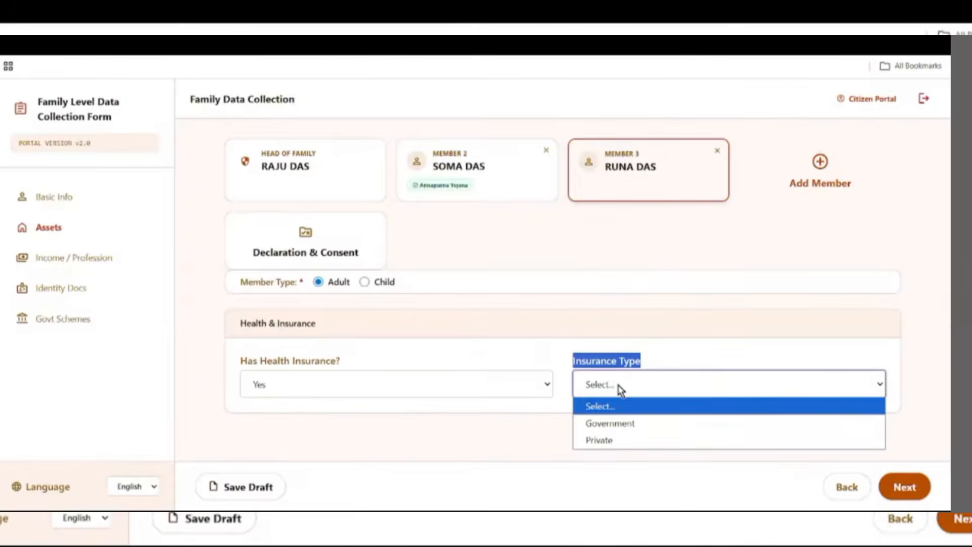
pyautogui.click(619, 426)
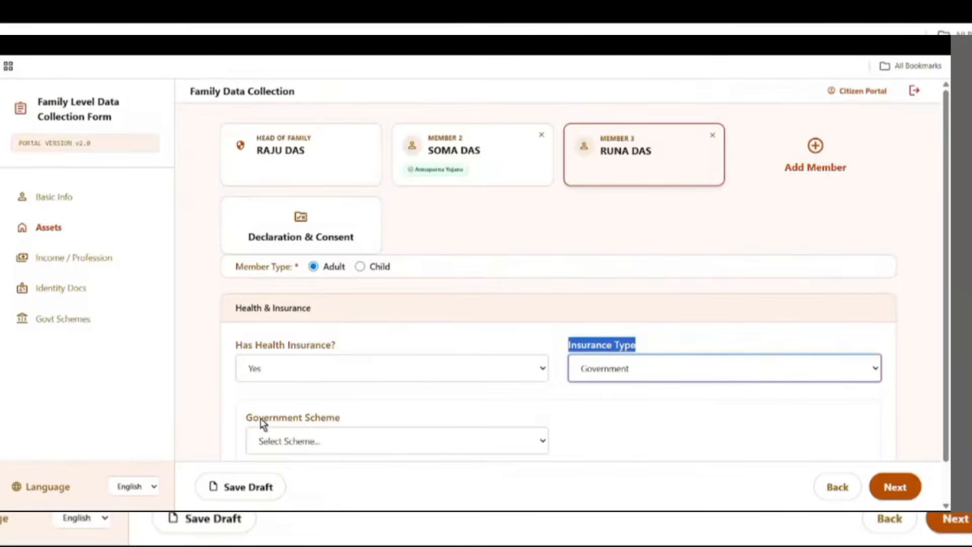
pyautogui.moveTo(237, 421); pyautogui.dragTo(400, 423)
pyautogui.click(339, 441)
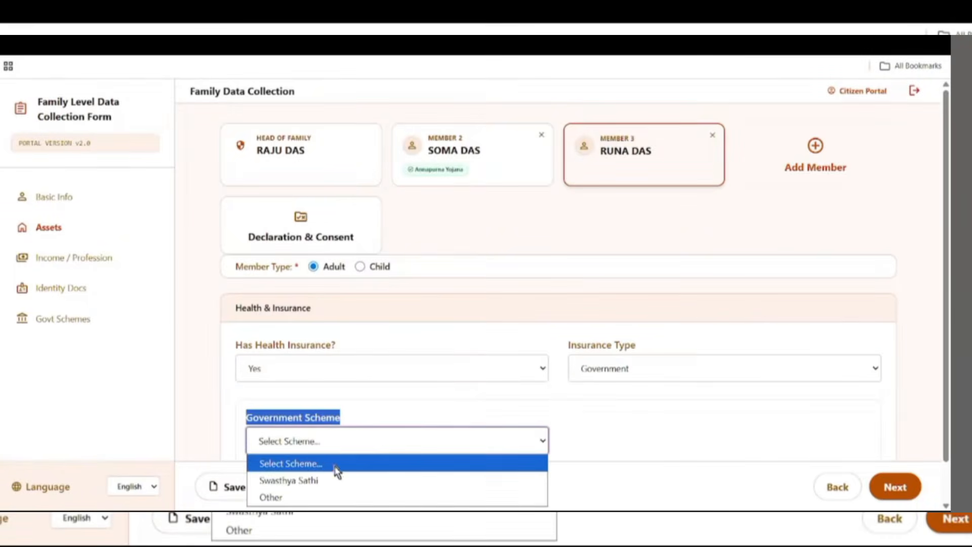
pyautogui.click(315, 498)
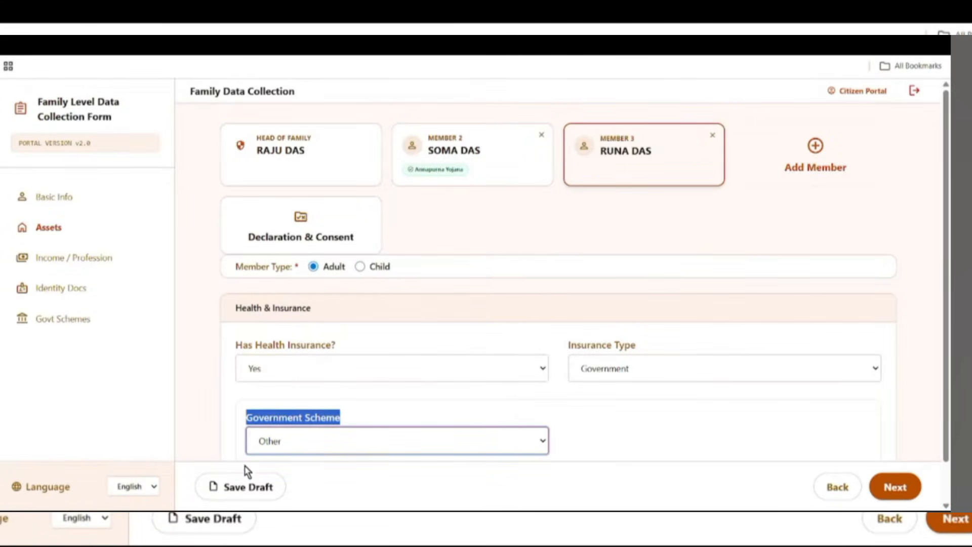
pyautogui.click(245, 487)
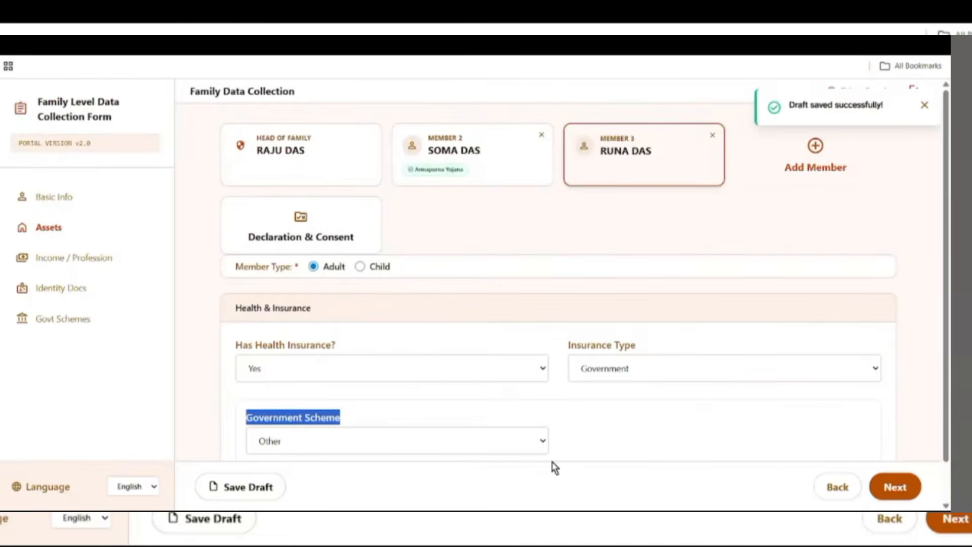
pyautogui.scroll(-1, 610, 472)
# - On Income / Profession, answer No to paying income tax and having a PAN card
pyautogui.click(895, 490)
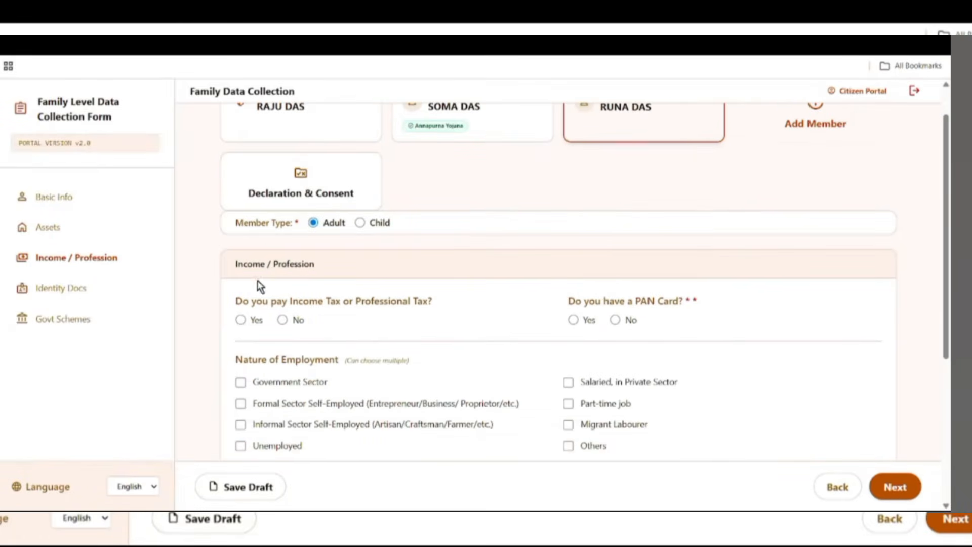
pyautogui.moveTo(231, 265); pyautogui.dragTo(329, 265)
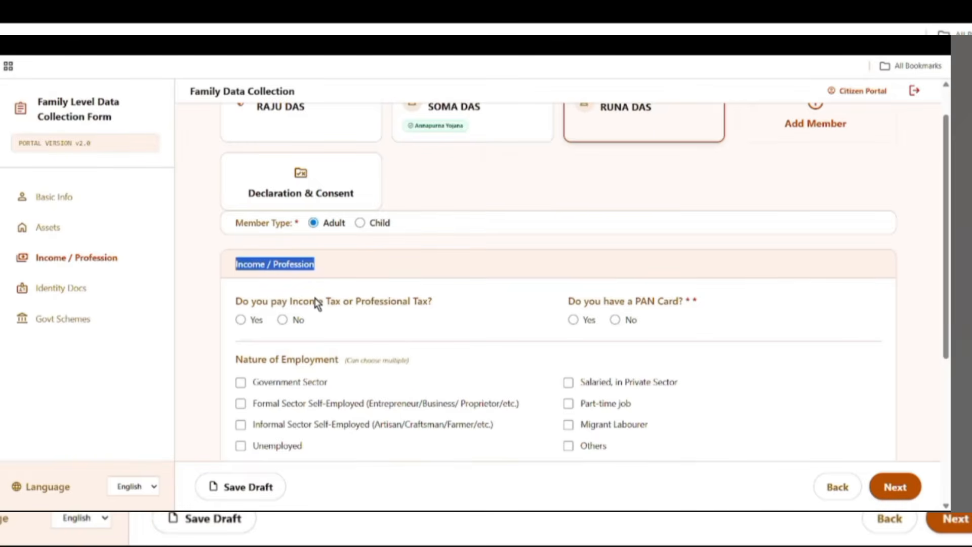
pyautogui.moveTo(262, 302); pyautogui.dragTo(403, 303)
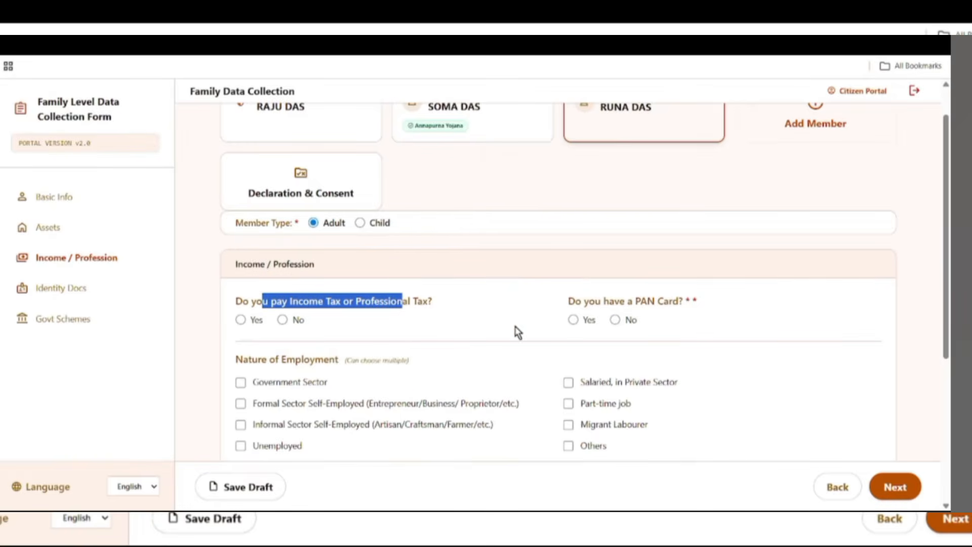
pyautogui.click(281, 320)
pyautogui.moveTo(570, 303); pyautogui.dragTo(800, 332)
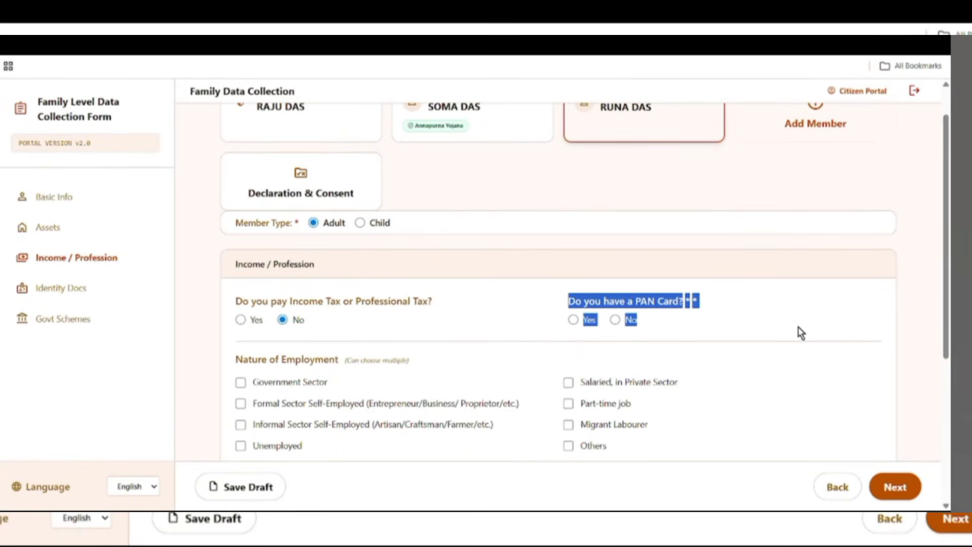
pyautogui.click(675, 324)
pyautogui.moveTo(568, 302); pyautogui.dragTo(671, 304)
pyautogui.click(573, 320)
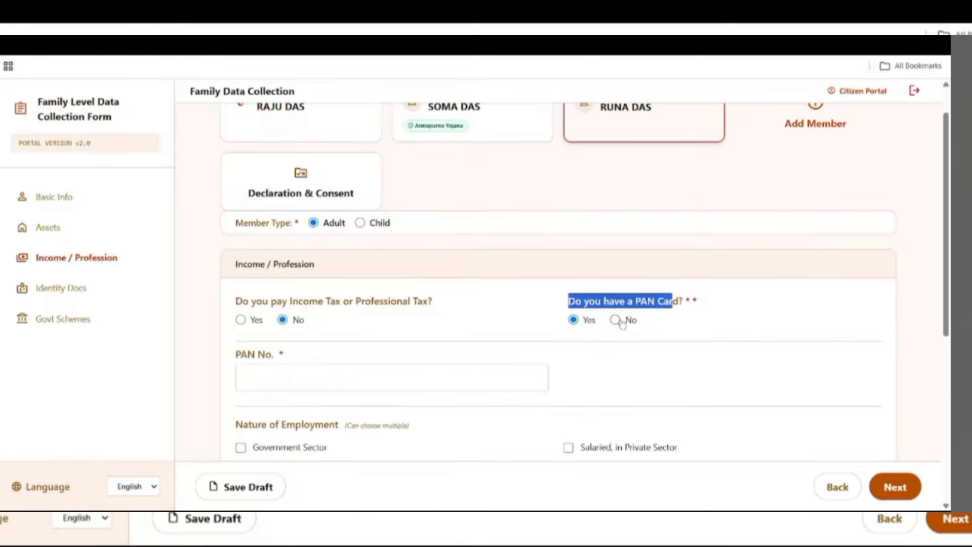
pyautogui.click(615, 320)
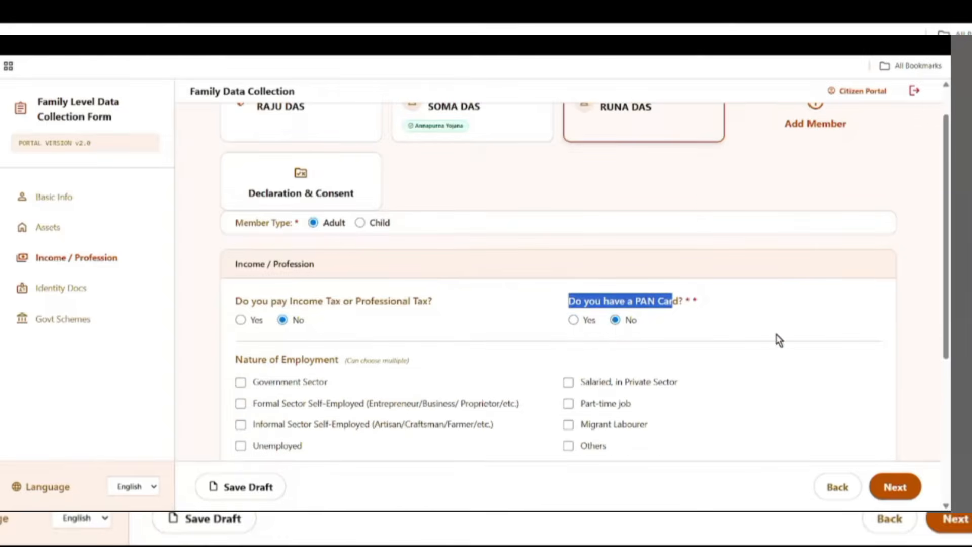
# - Mark the member as Unemployed with qualification Lower than 10th
pyautogui.scroll(-3, 758, 362)
pyautogui.moveTo(234, 175); pyautogui.dragTo(349, 187)
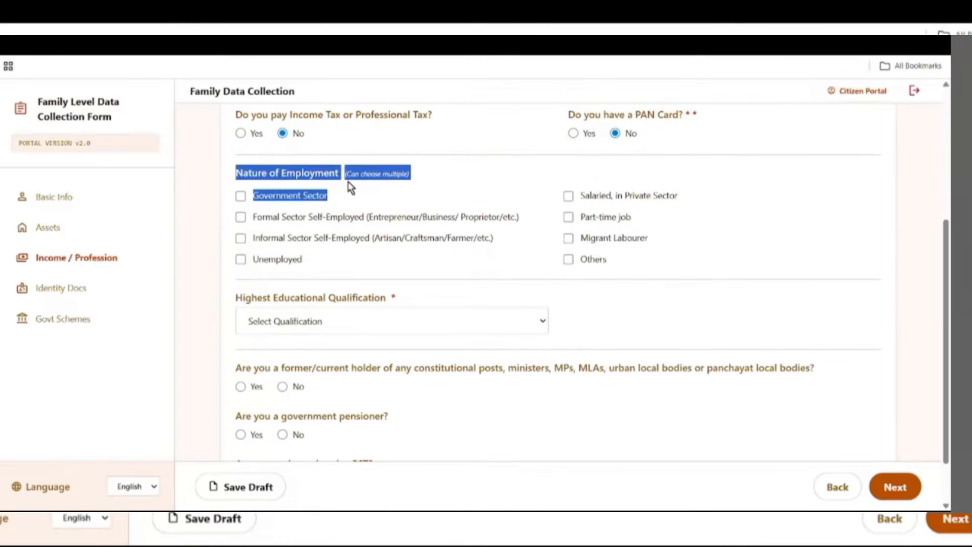
pyautogui.click(486, 223)
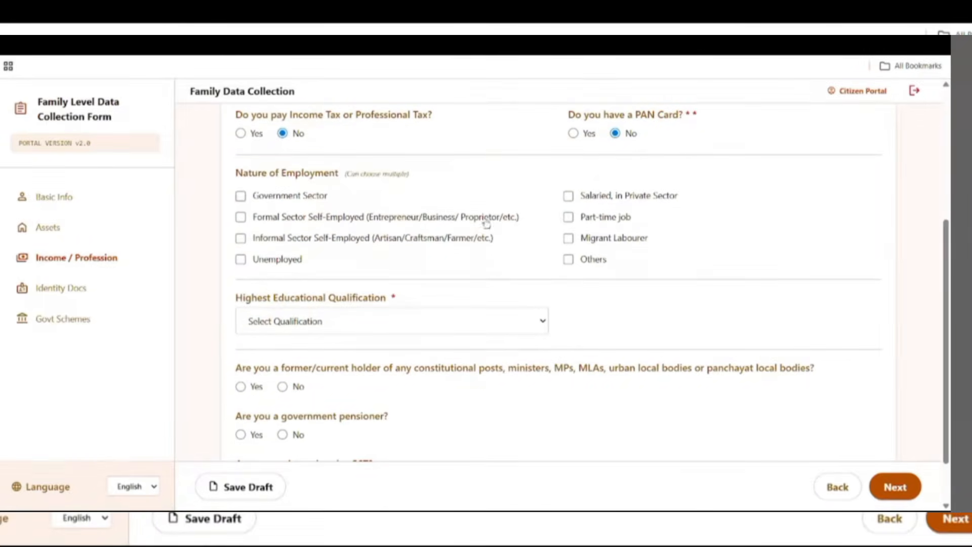
pyautogui.click(241, 259)
pyautogui.moveTo(240, 293); pyautogui.dragTo(408, 302)
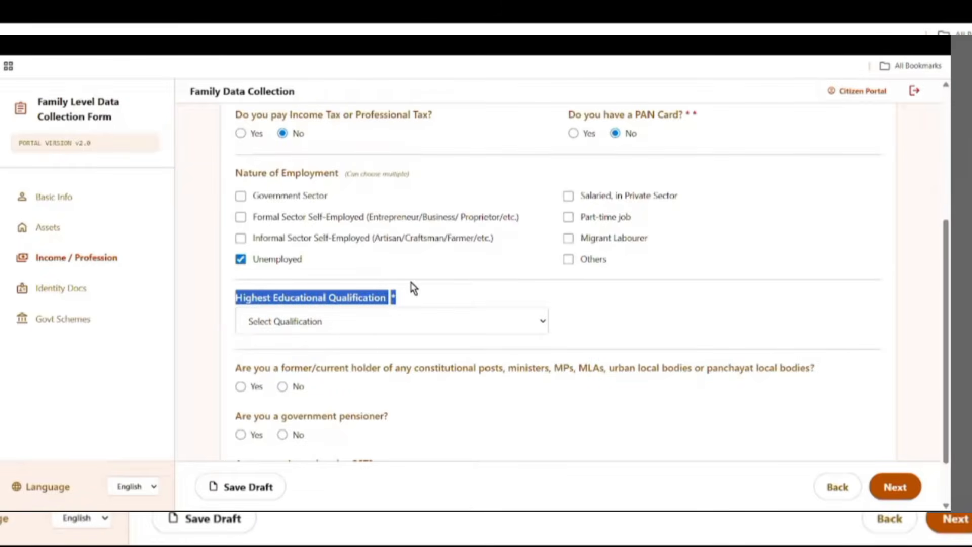
pyautogui.click(351, 317)
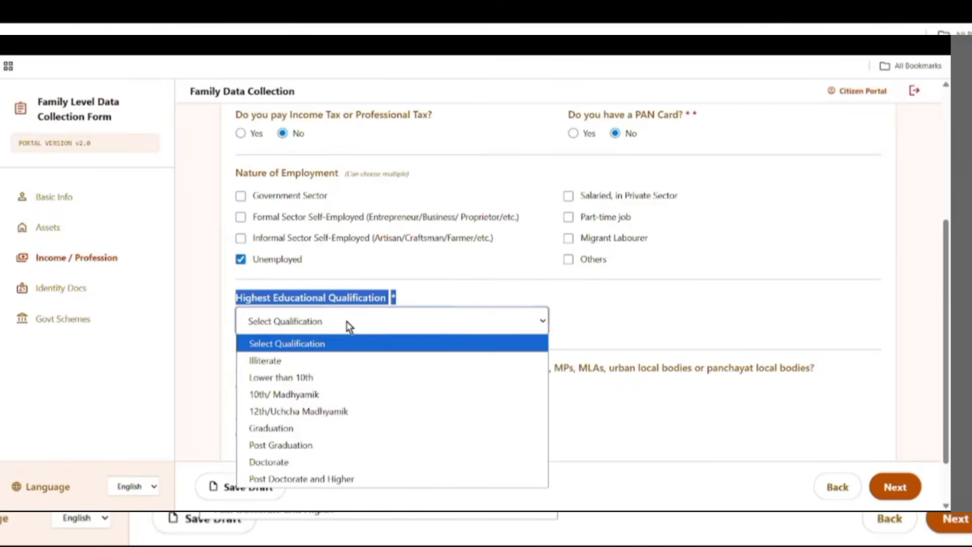
pyautogui.click(302, 386)
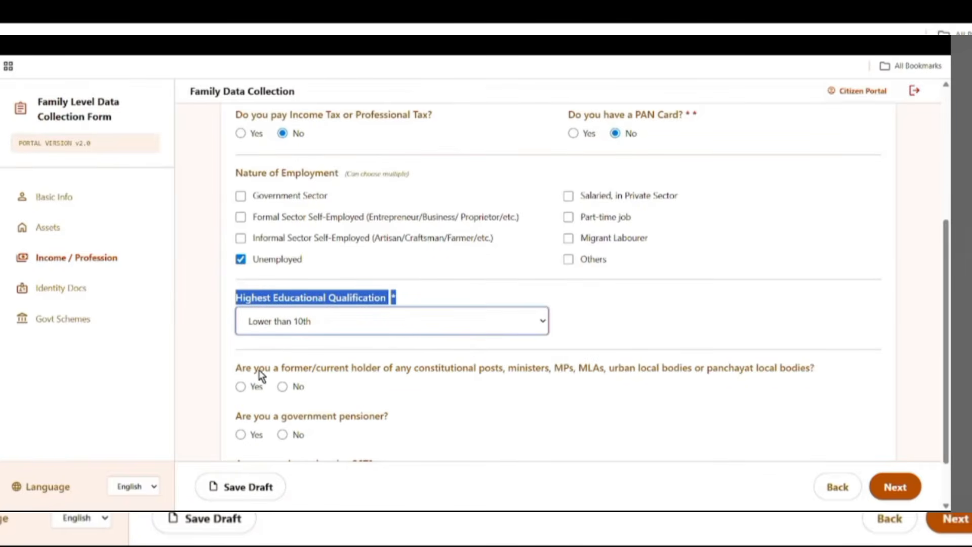
# - Answer No to constitutional post, government pensioner and GST registration, then save the draft
pyautogui.moveTo(262, 371); pyautogui.dragTo(449, 377)
pyautogui.scroll(-2, 657, 435)
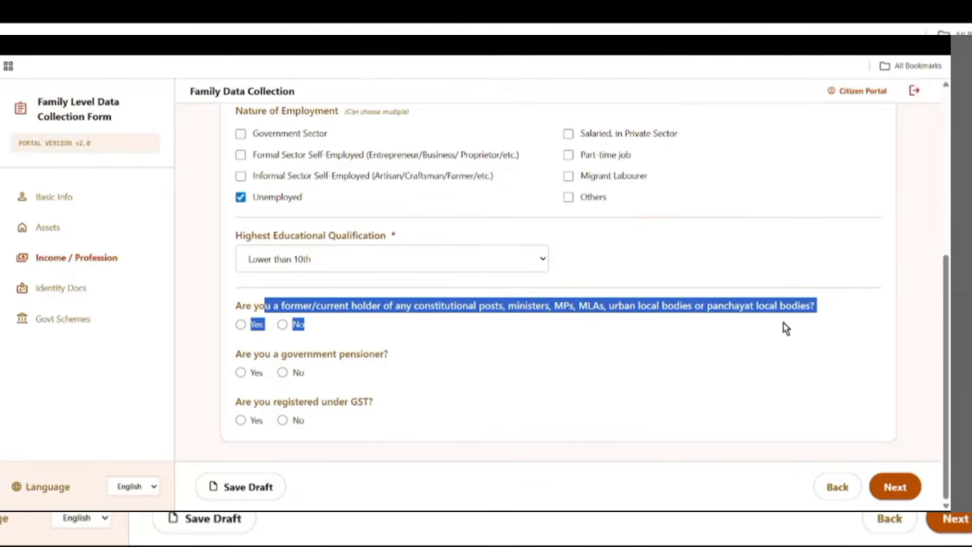
pyautogui.click(281, 325)
pyautogui.moveTo(265, 354); pyautogui.dragTo(387, 368)
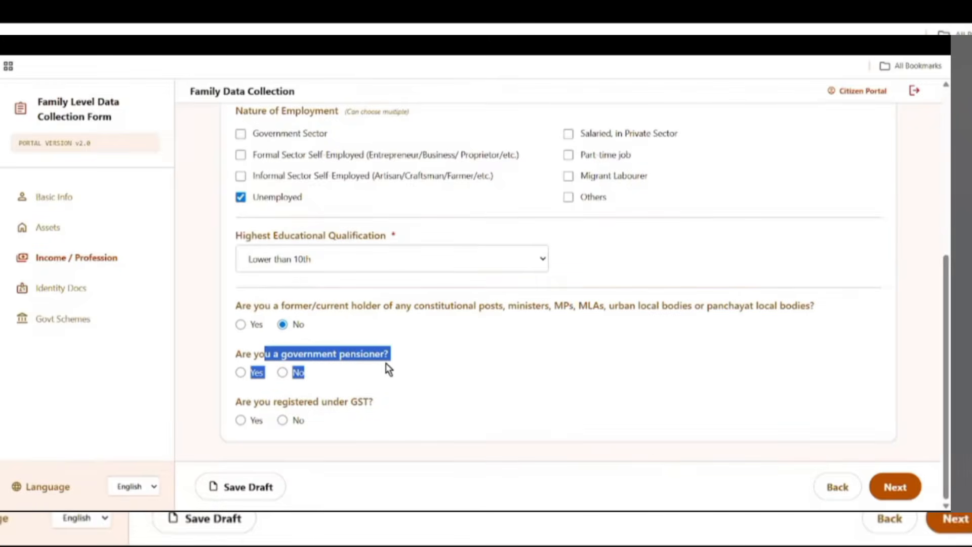
pyautogui.click(282, 372)
pyautogui.moveTo(253, 401); pyautogui.dragTo(474, 425)
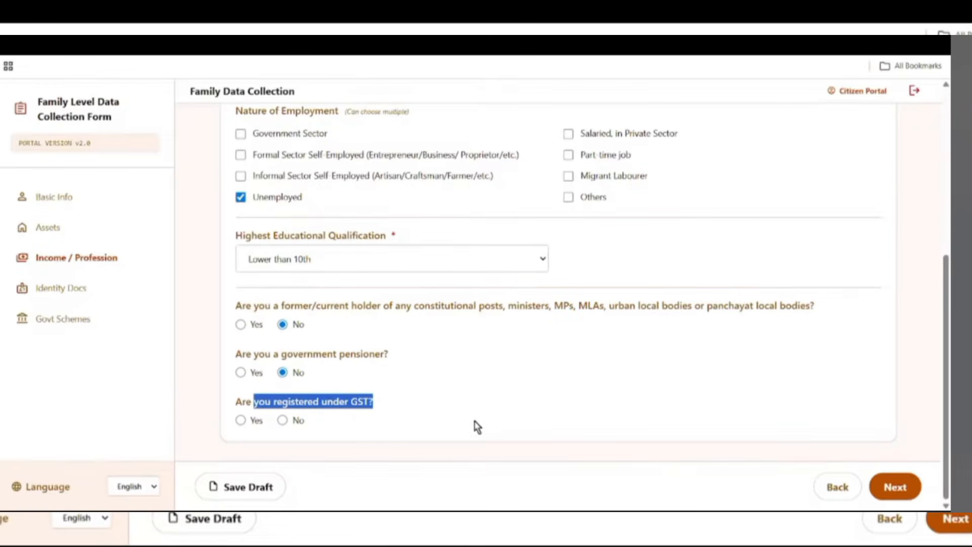
pyautogui.click(282, 419)
pyautogui.click(257, 481)
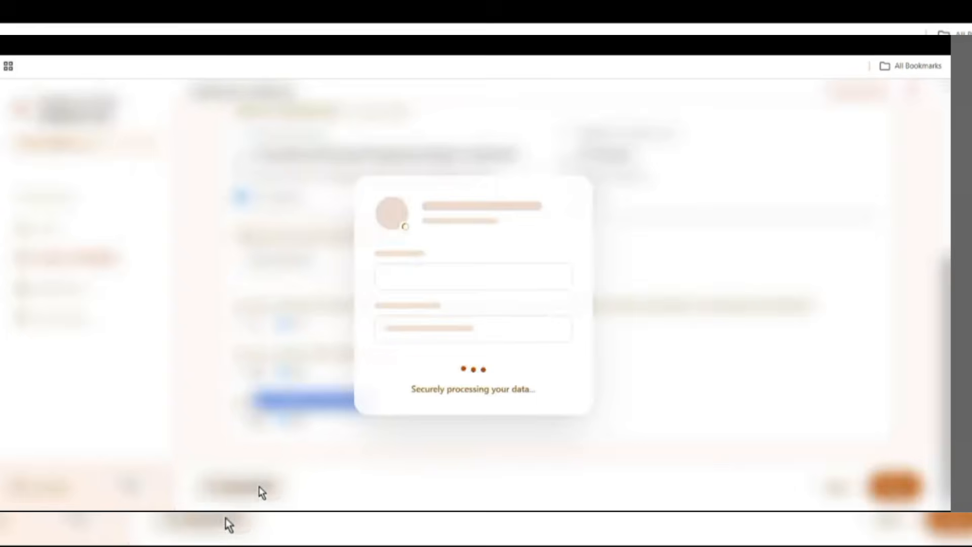
pyautogui.click(899, 486)
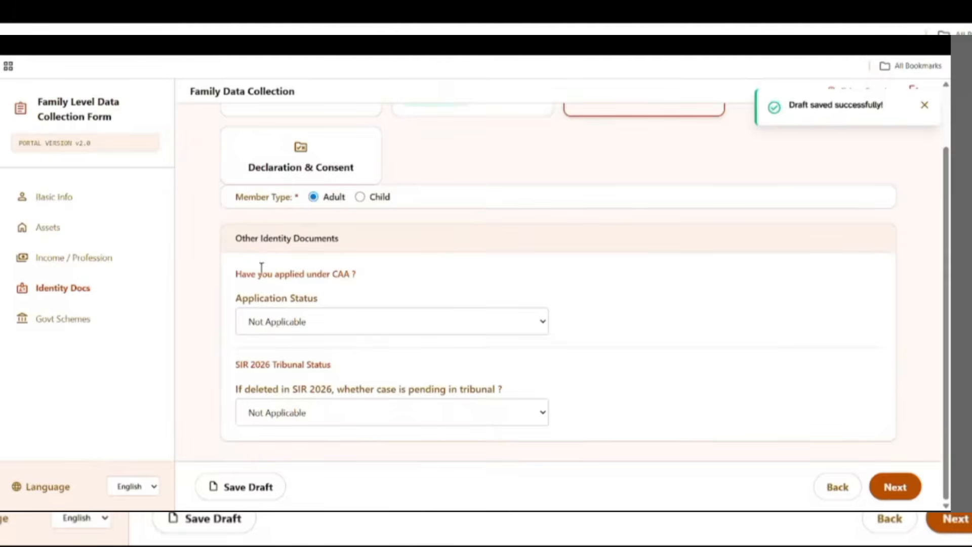
# - Keep both CAA Application Status and tribunal case status as Not Applicable, then continue to Govt Schemes
pyautogui.moveTo(248, 274); pyautogui.dragTo(460, 271)
pyautogui.click(304, 320)
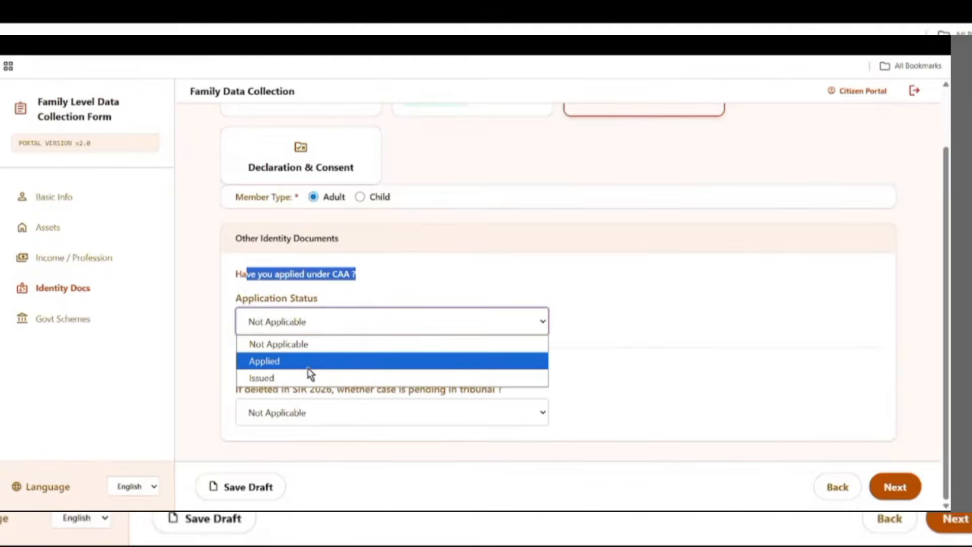
pyautogui.click(290, 346)
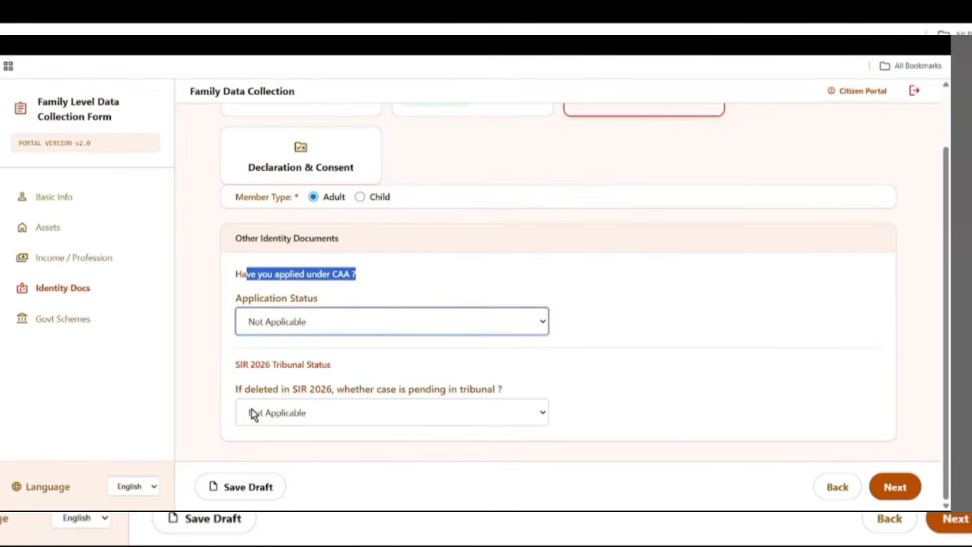
pyautogui.moveTo(229, 390); pyautogui.dragTo(440, 391)
pyautogui.click(302, 420)
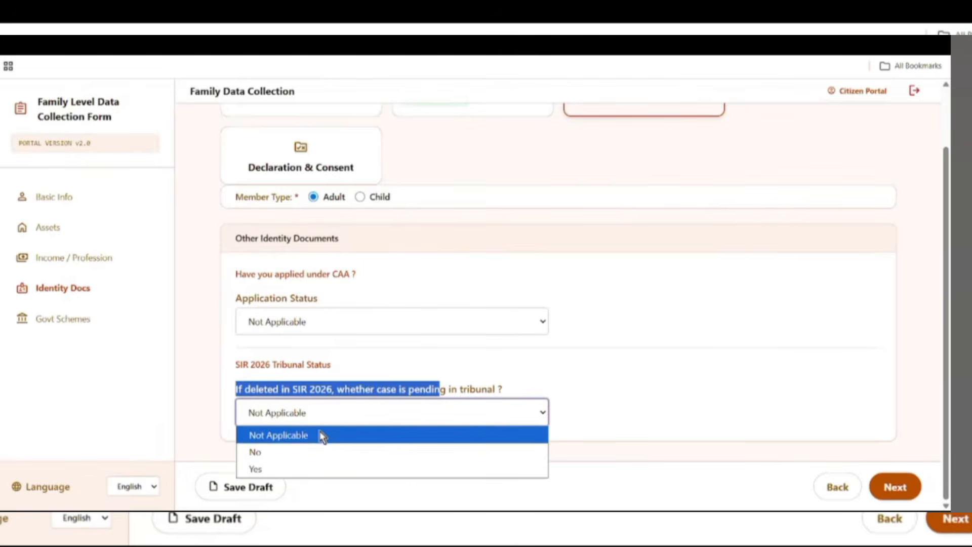
pyautogui.click(283, 436)
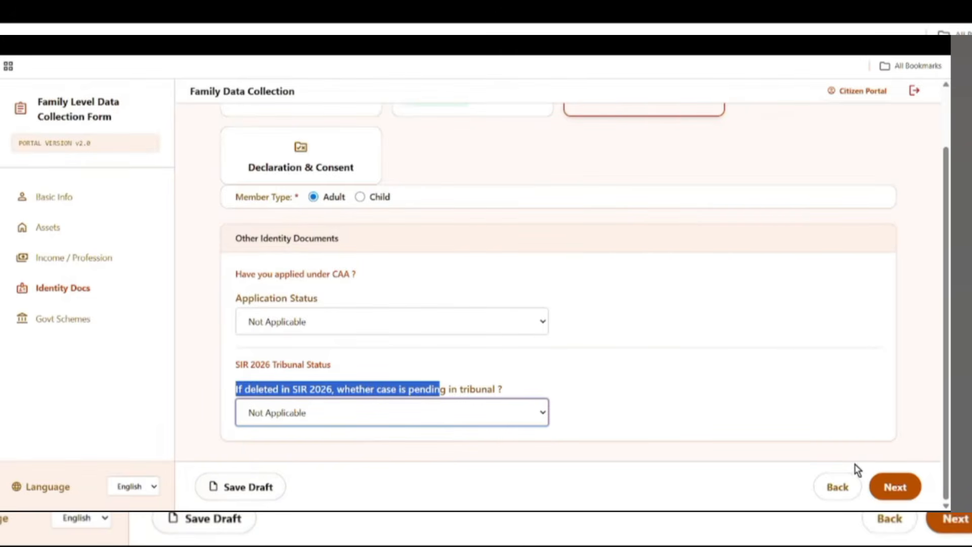
pyautogui.click(883, 485)
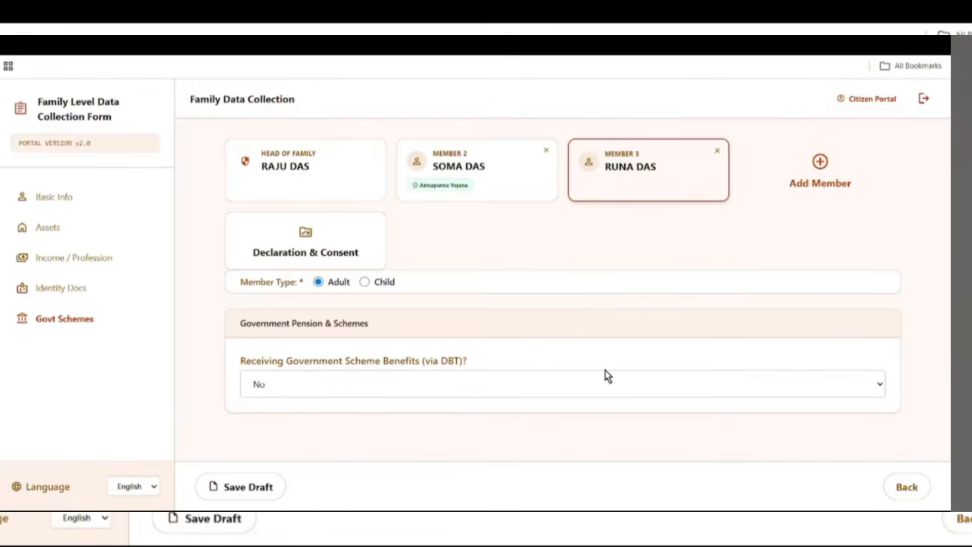
# - Answer Yes to DBT benefits and choose Kanyashree Prakalpa as Scheme 1
pyautogui.moveTo(240, 360); pyautogui.dragTo(505, 375)
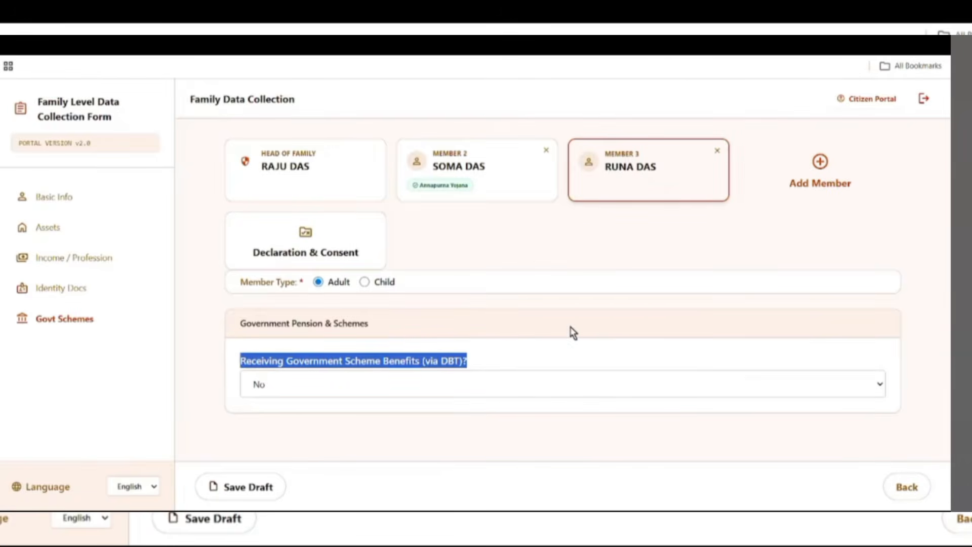
pyautogui.click(315, 385)
pyautogui.click(313, 428)
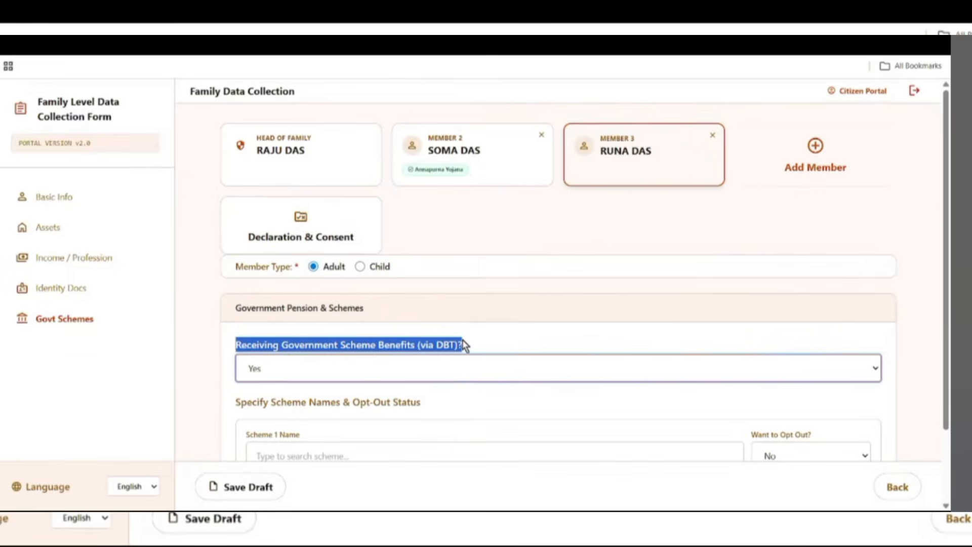
pyautogui.scroll(-2, 500, 385)
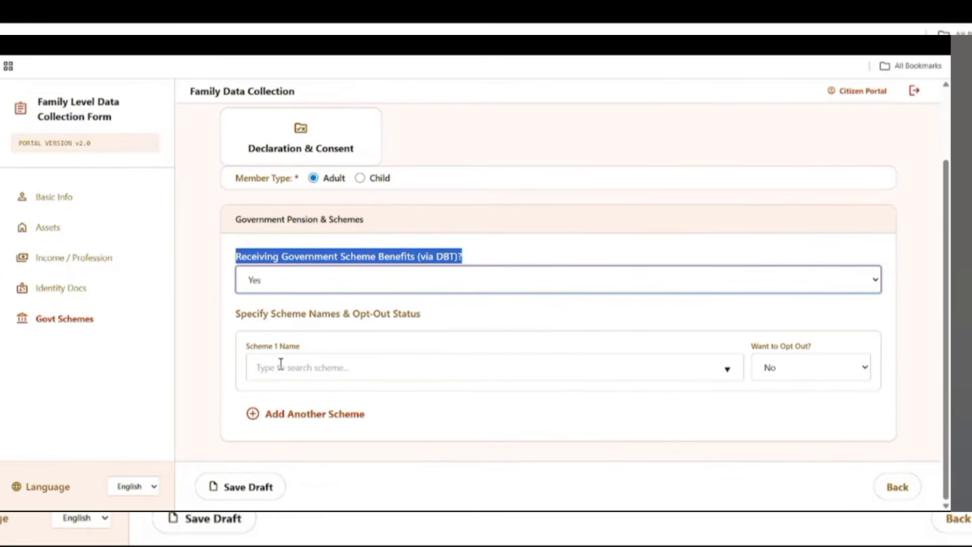
pyautogui.click(304, 365)
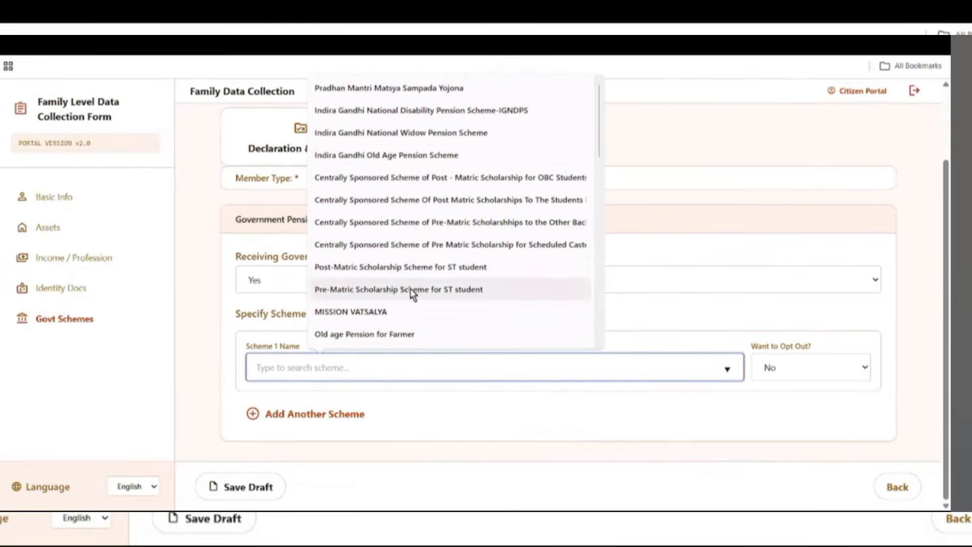
pyautogui.scroll(-4, 411, 295)
pyautogui.scroll(-4, 412, 296)
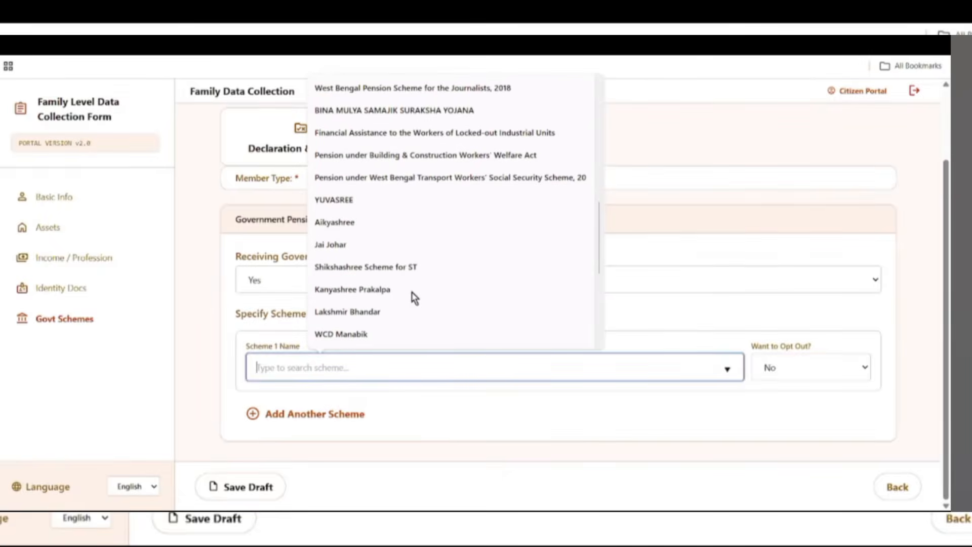
pyautogui.scroll(-1, 375, 242)
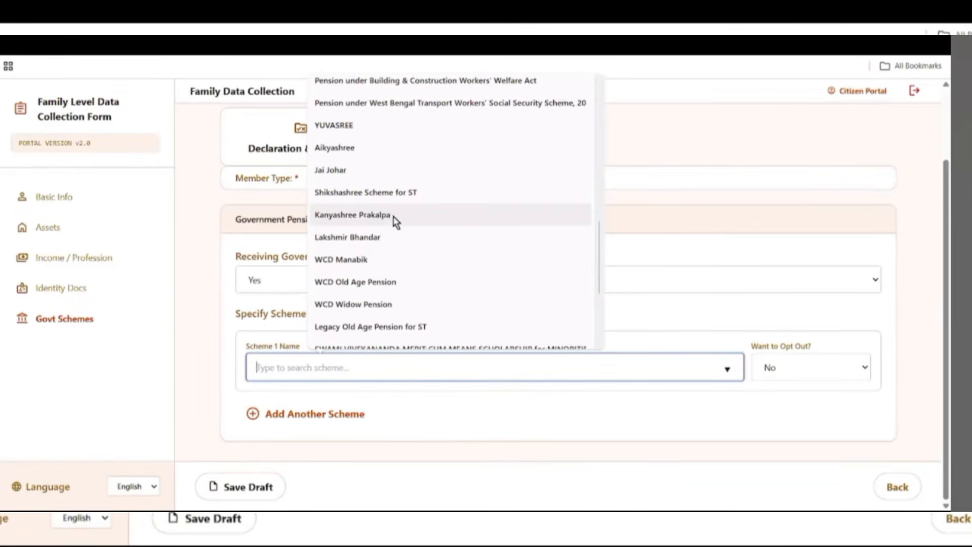
pyautogui.click(368, 216)
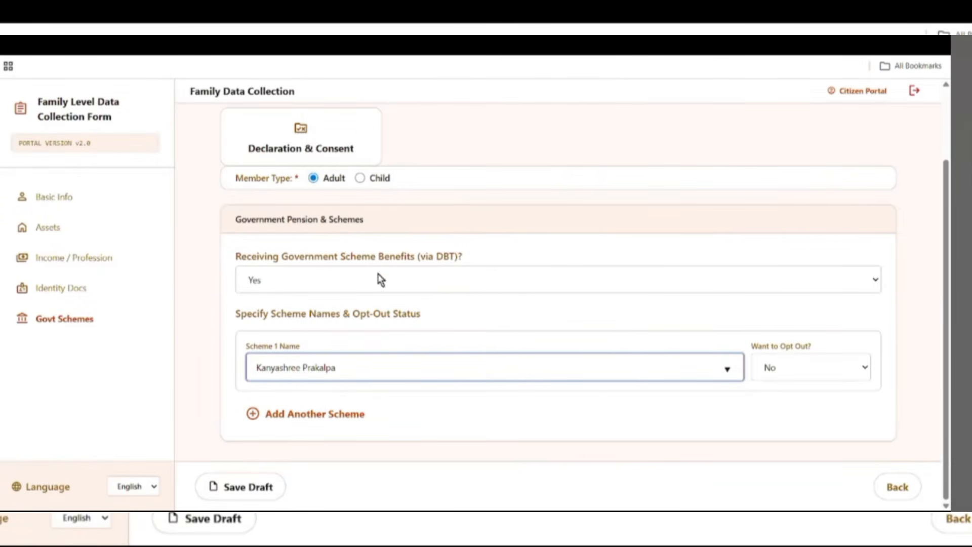
# - Keep the scheme's Opt Out answer as No, remove the extra empty scheme entry, and save the draft
pyautogui.click(773, 348)
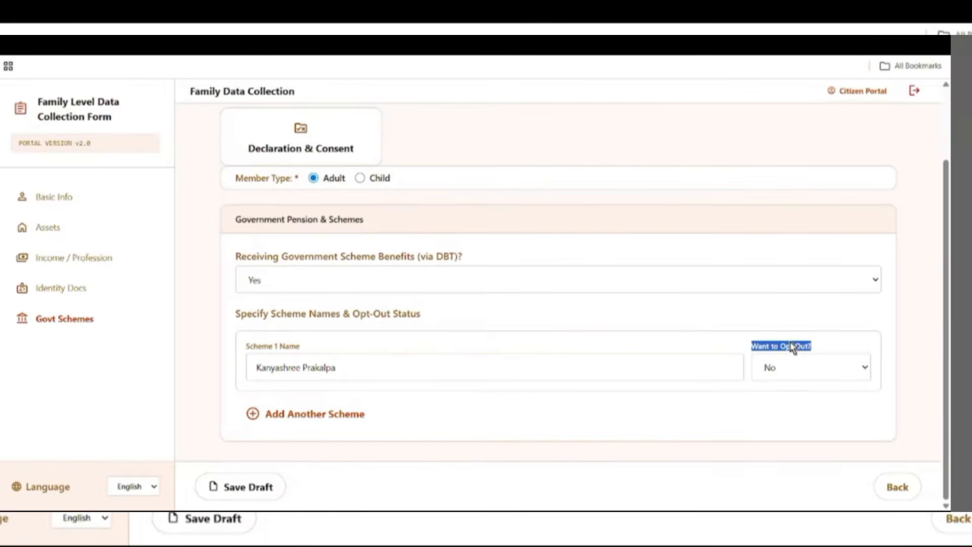
pyautogui.click(823, 369)
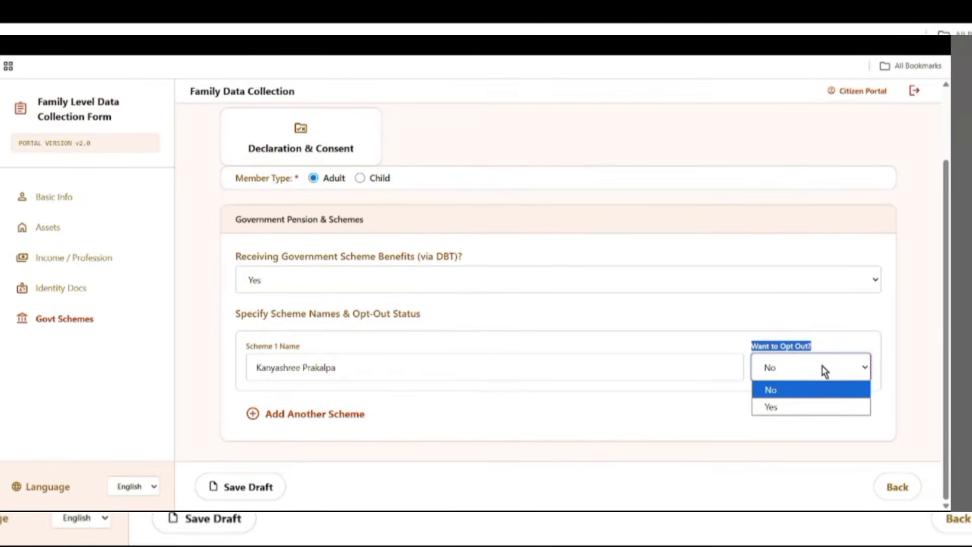
pyautogui.click(813, 394)
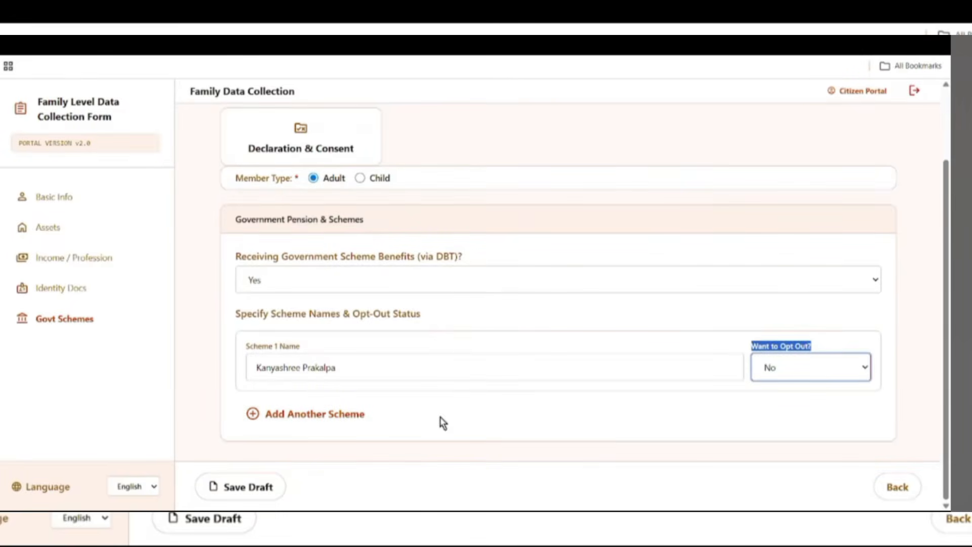
pyautogui.click(346, 421)
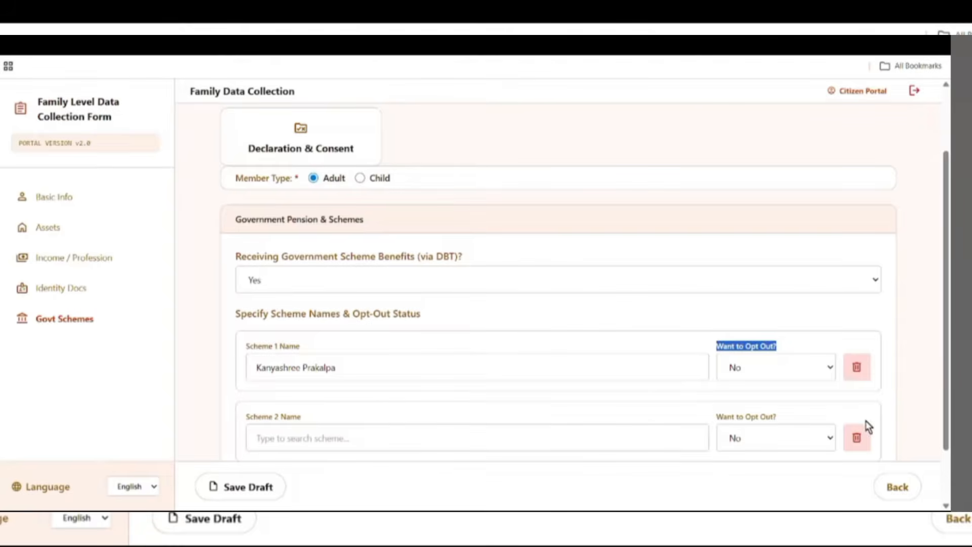
pyautogui.click(862, 440)
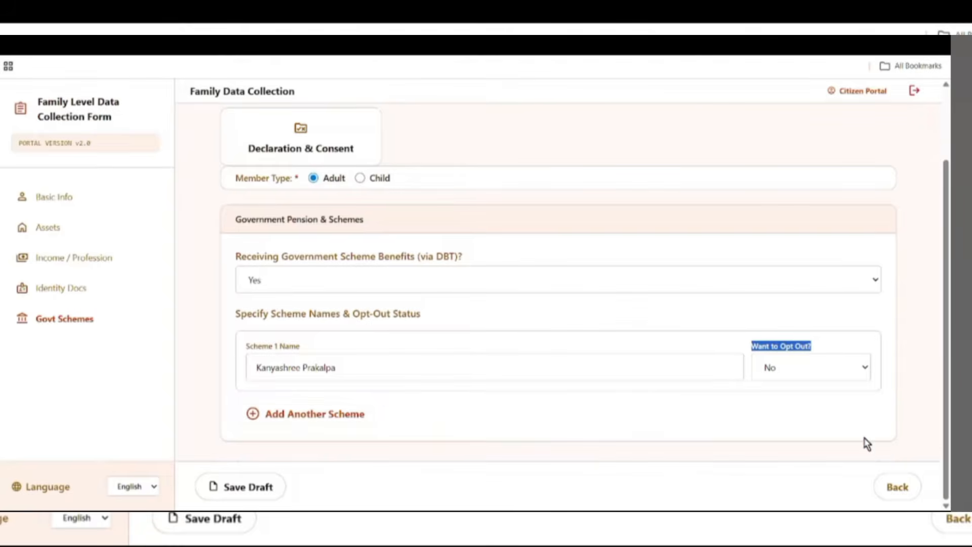
pyautogui.click(269, 488)
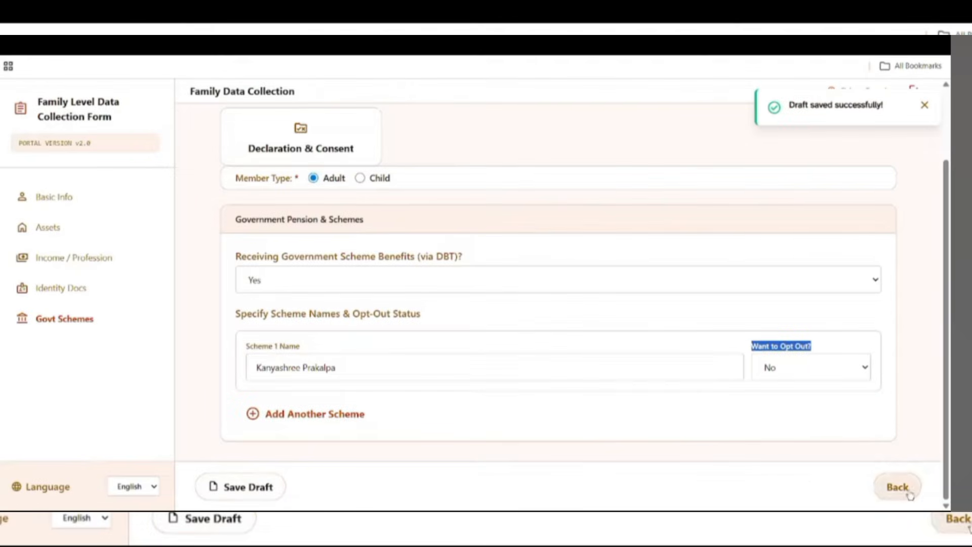
# - Accept the Declaration & Consent and submit the family application
pyautogui.scroll(2, 635, 425)
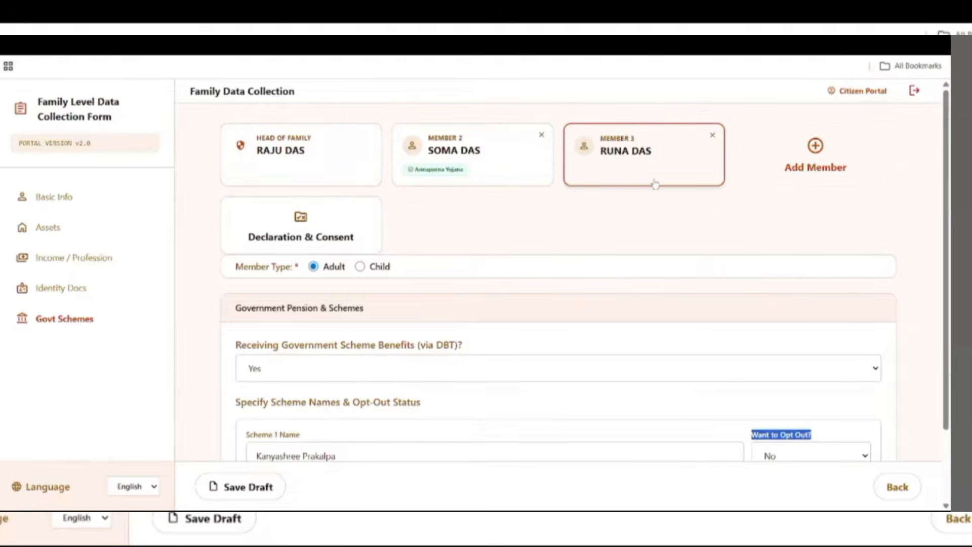
pyautogui.click(292, 241)
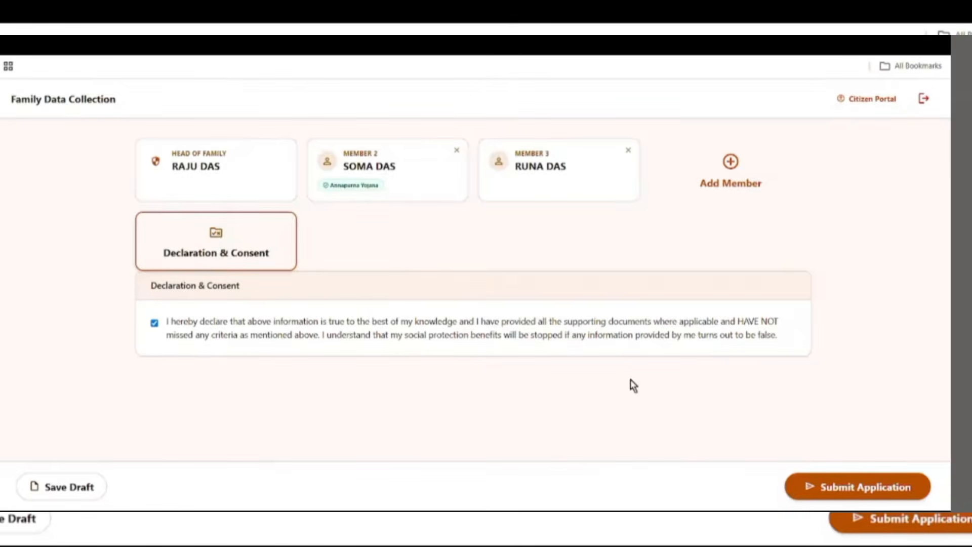
pyautogui.click(889, 489)
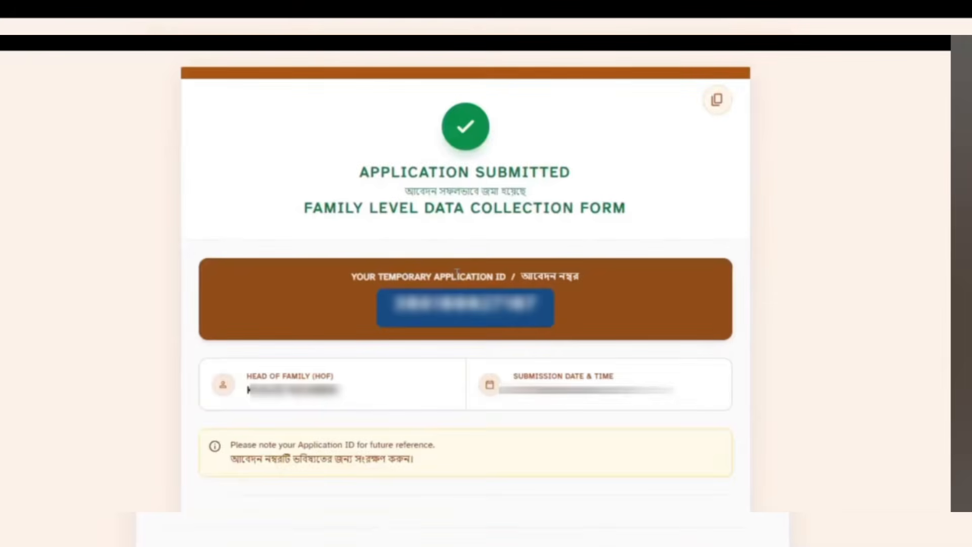